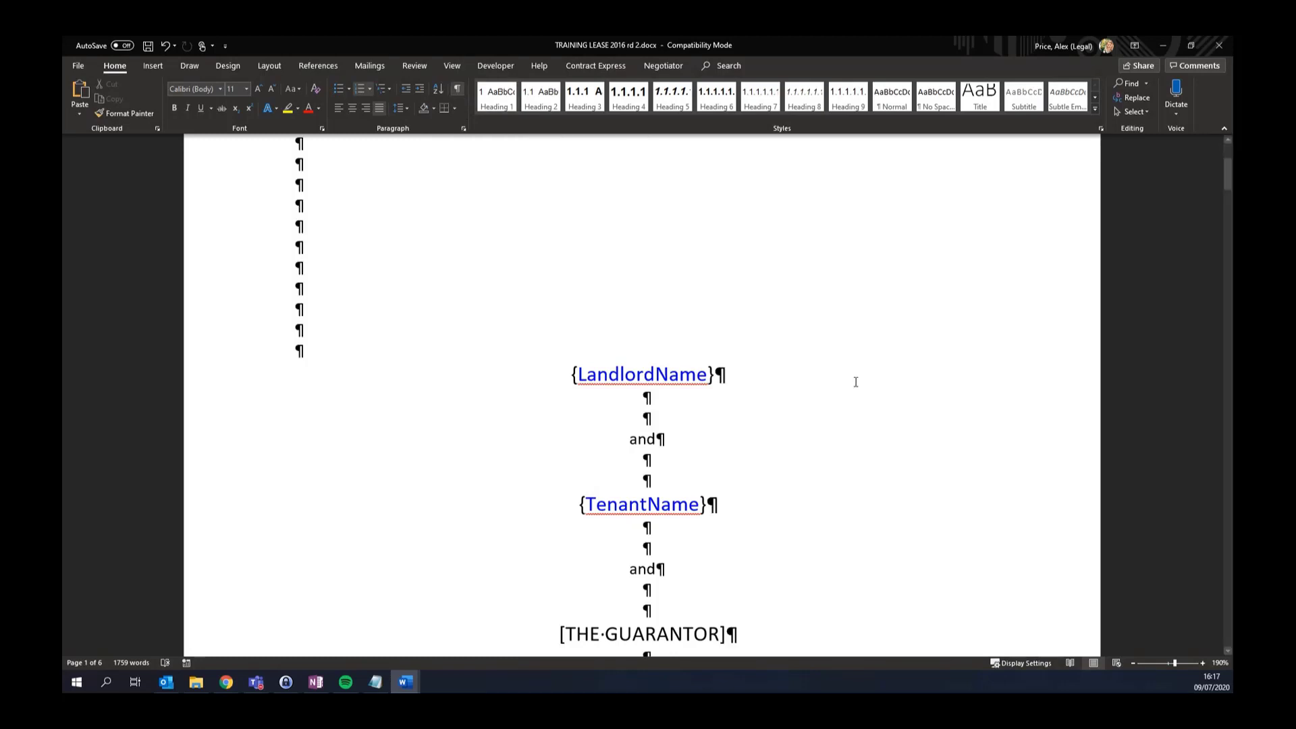
Wrap [THE GUARANTOR] as <GuarantorYN[THE GUARANTOR]> with a superscript condition, and show the Contract Express tab
{"action": "scroll", "coordinate": [855, 382], "scroll_direction": "down", "scroll_amount": 3}
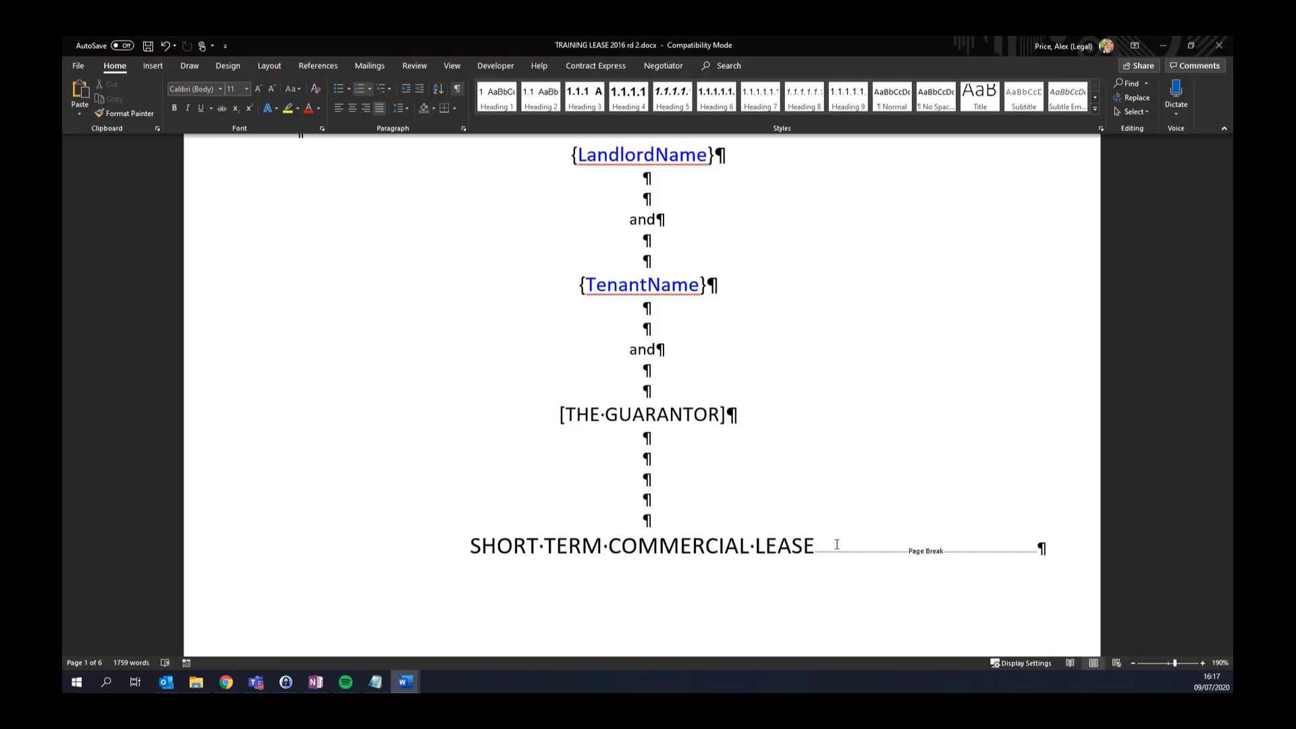
{"action": "left_click", "coordinate": [552, 417]}
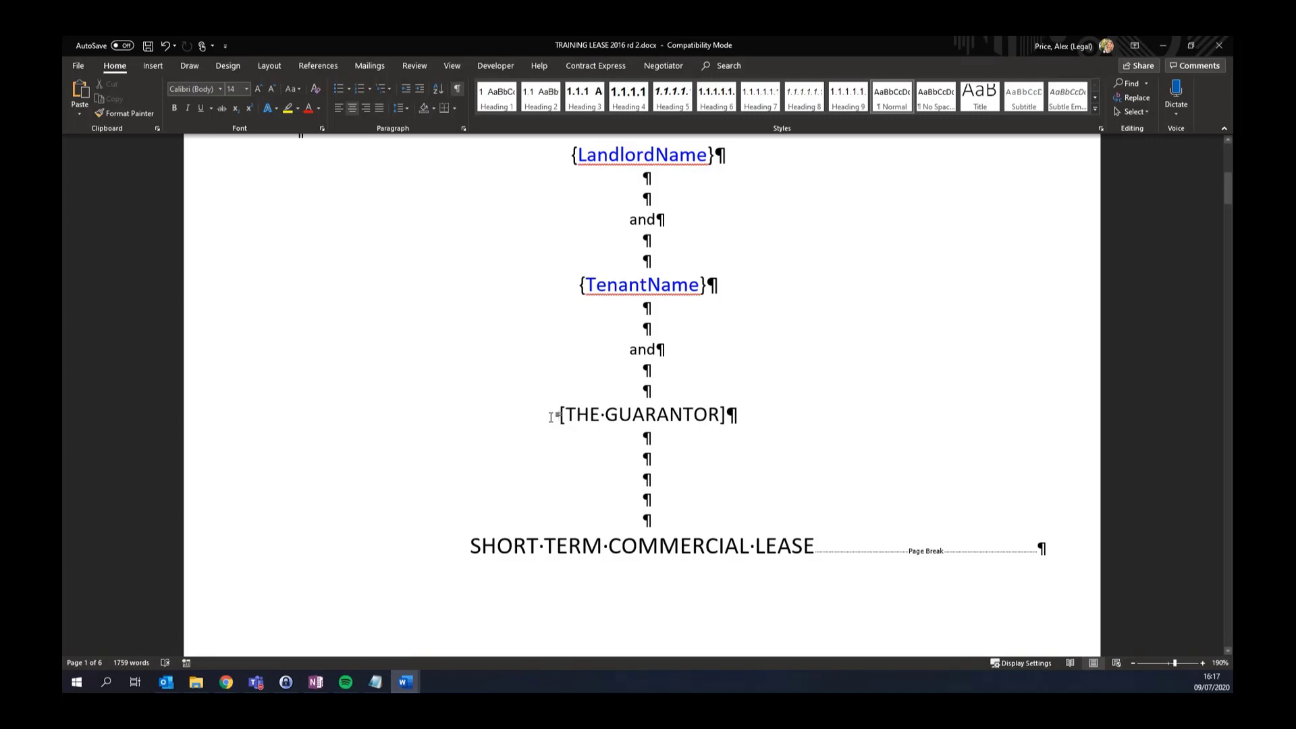
{"action": "key", "text": "ctrl+shift+equal"}
{"action": "key", "text": "ctrl+shift+equal"}
{"action": "type", "text": "<"}
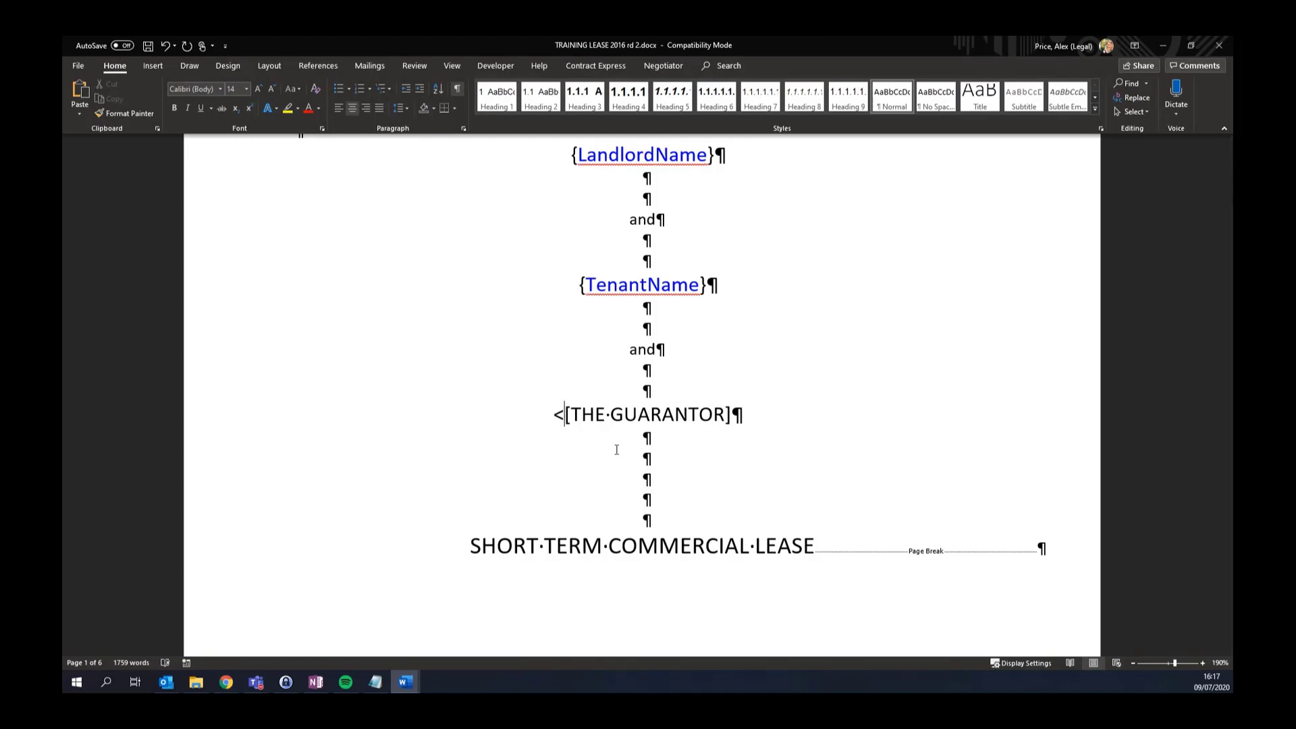
{"action": "key", "text": "ctrl+shift+equal"}
{"action": "type", "text": "GuarantorYN"}
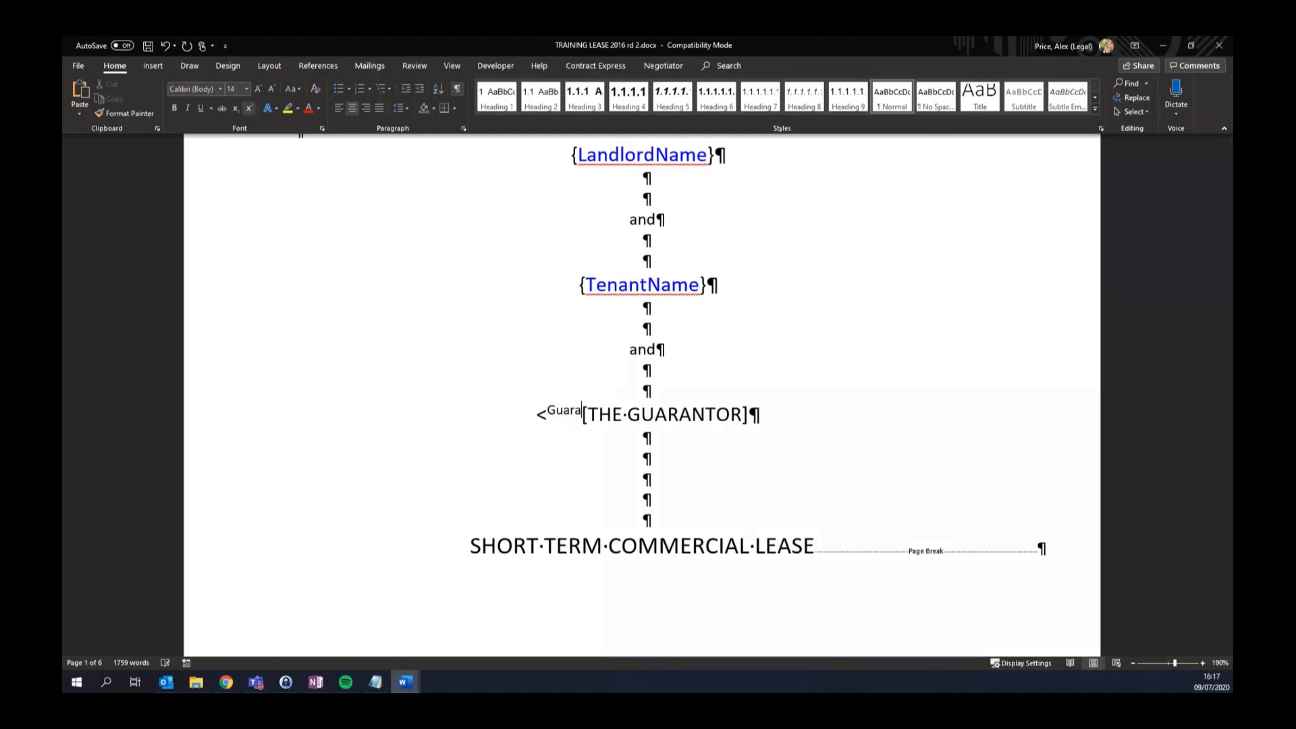
{"action": "left_click", "coordinate": [779, 416]}
{"action": "type", "text": ">"}
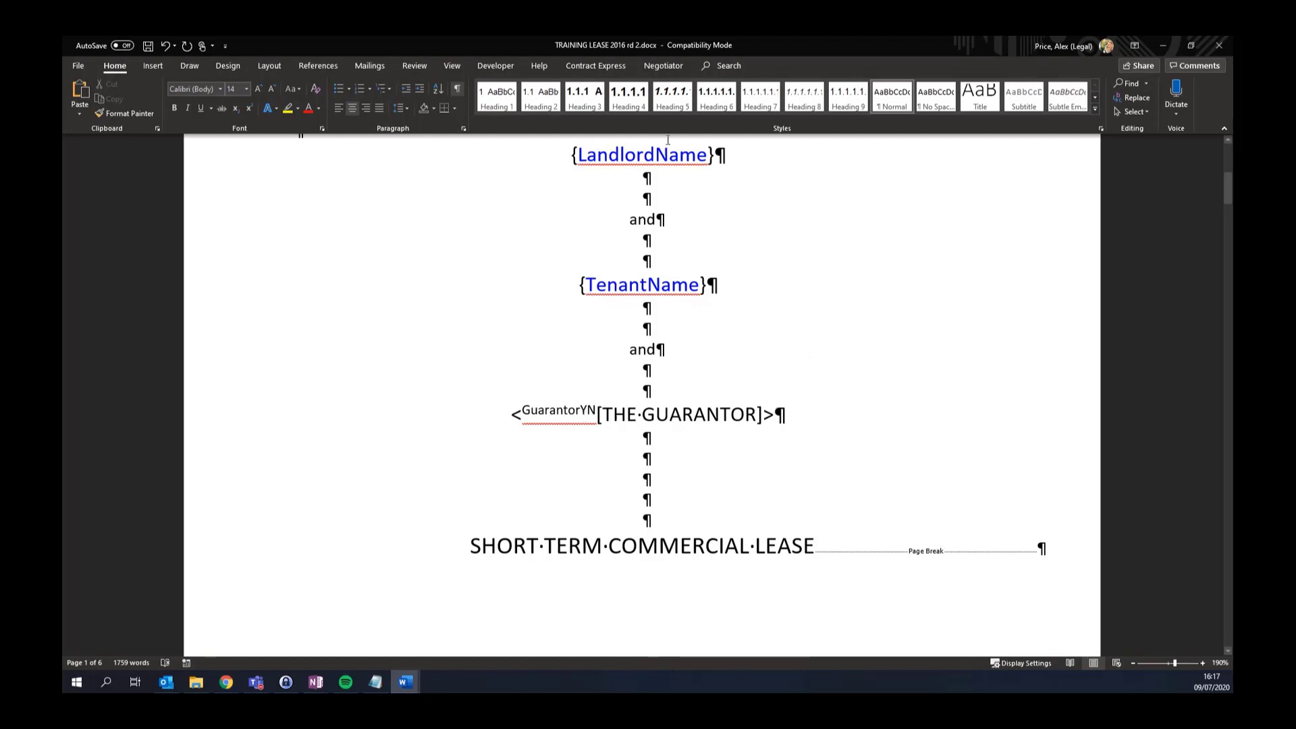
{"action": "left_click", "coordinate": [595, 66]}
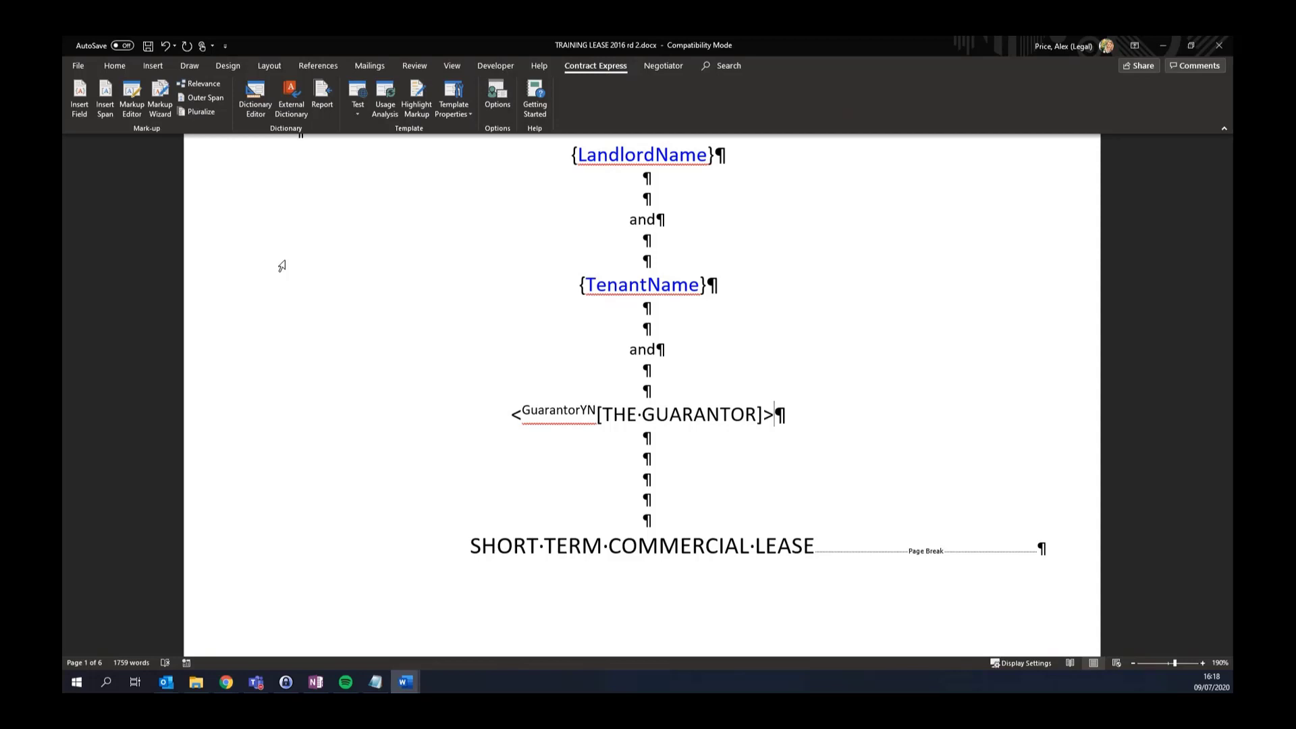
Open the Dictionary Editor and view LandlordName's definition on the General tab
{"action": "scroll", "coordinate": [336, 272], "scroll_direction": "up", "scroll_amount": 1}
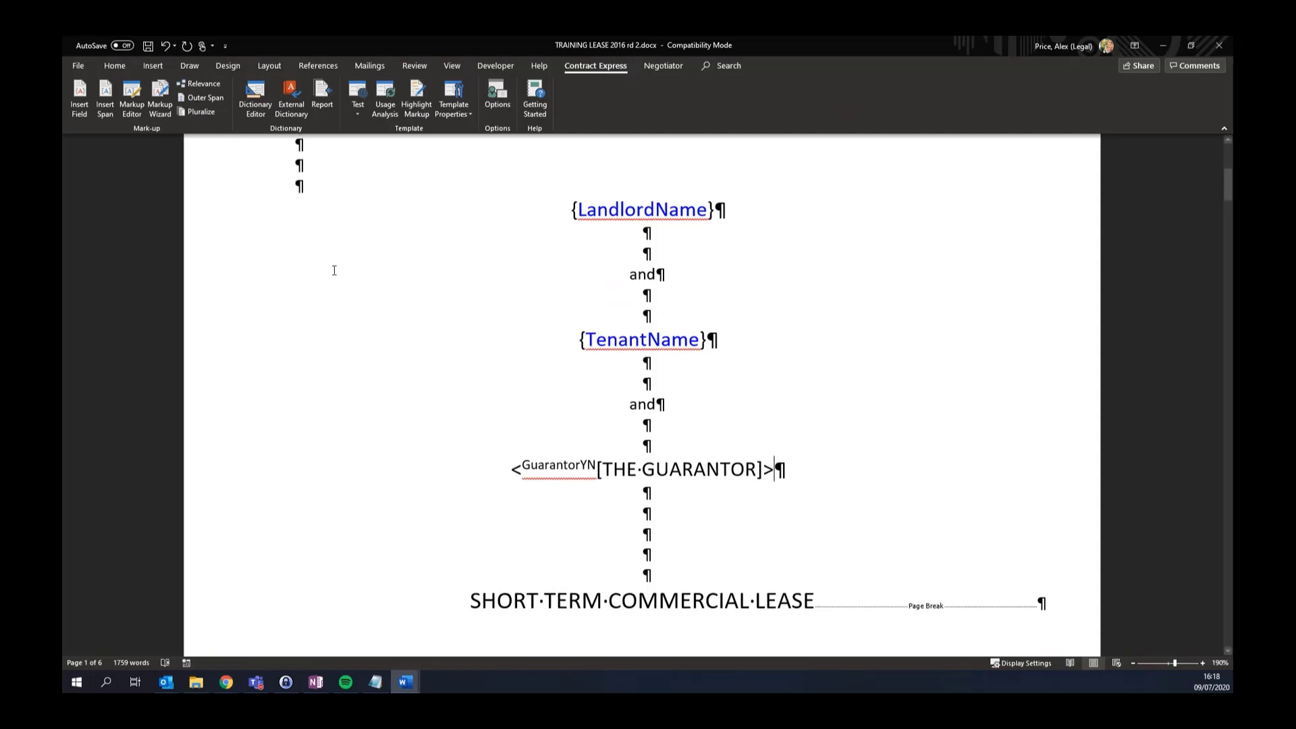
{"action": "left_click", "coordinate": [262, 113]}
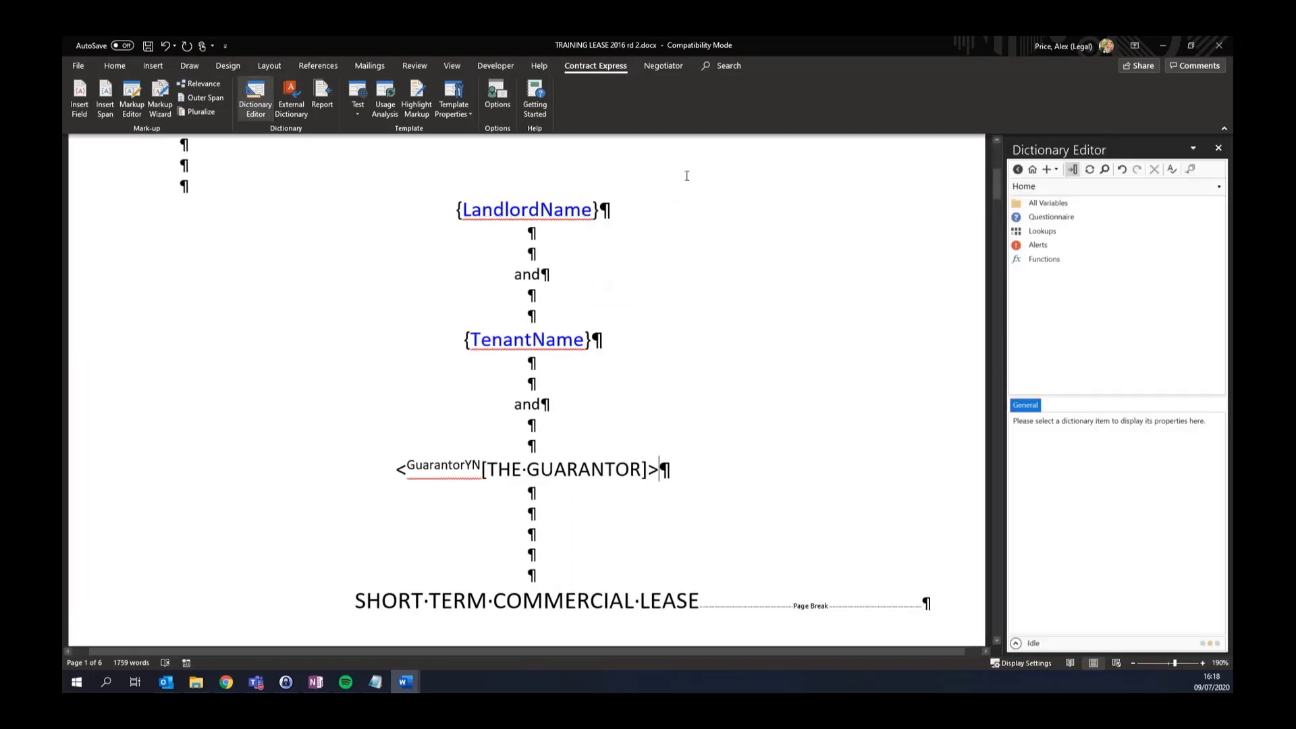
{"action": "double_click", "coordinate": [537, 208]}
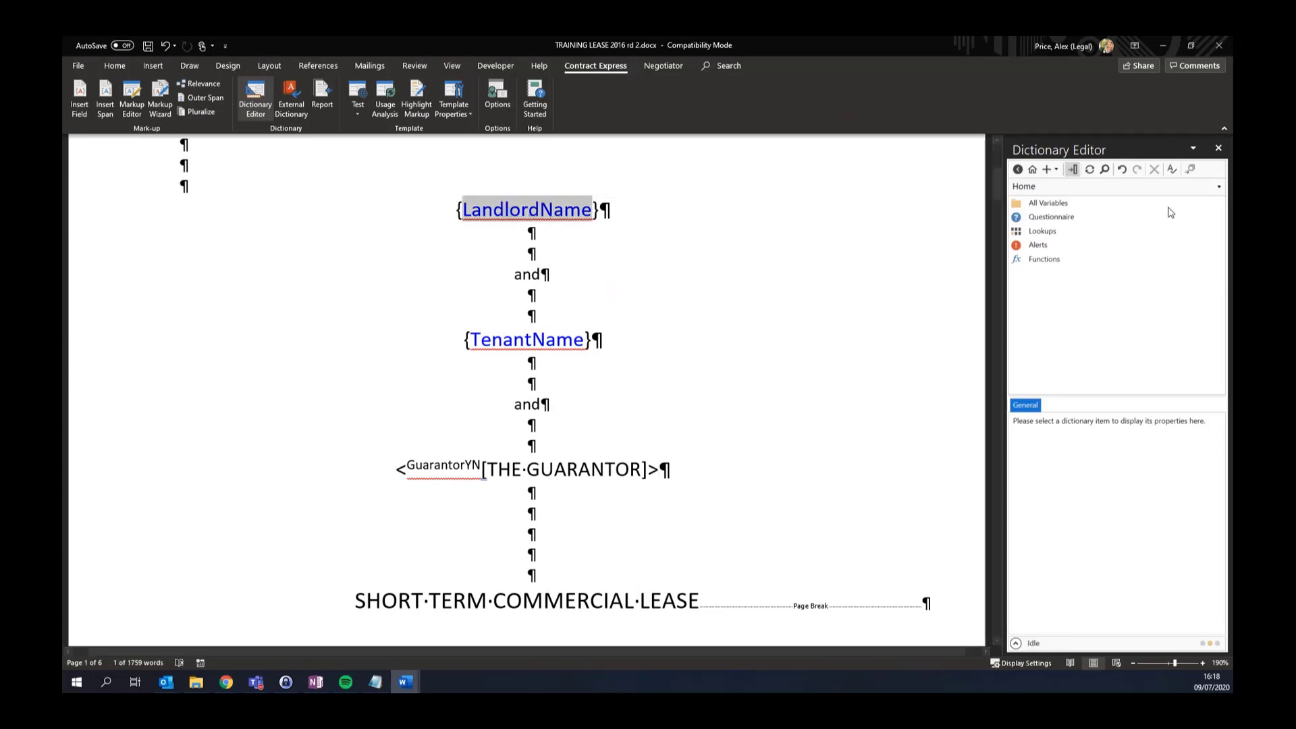
{"action": "left_click", "coordinate": [1191, 170]}
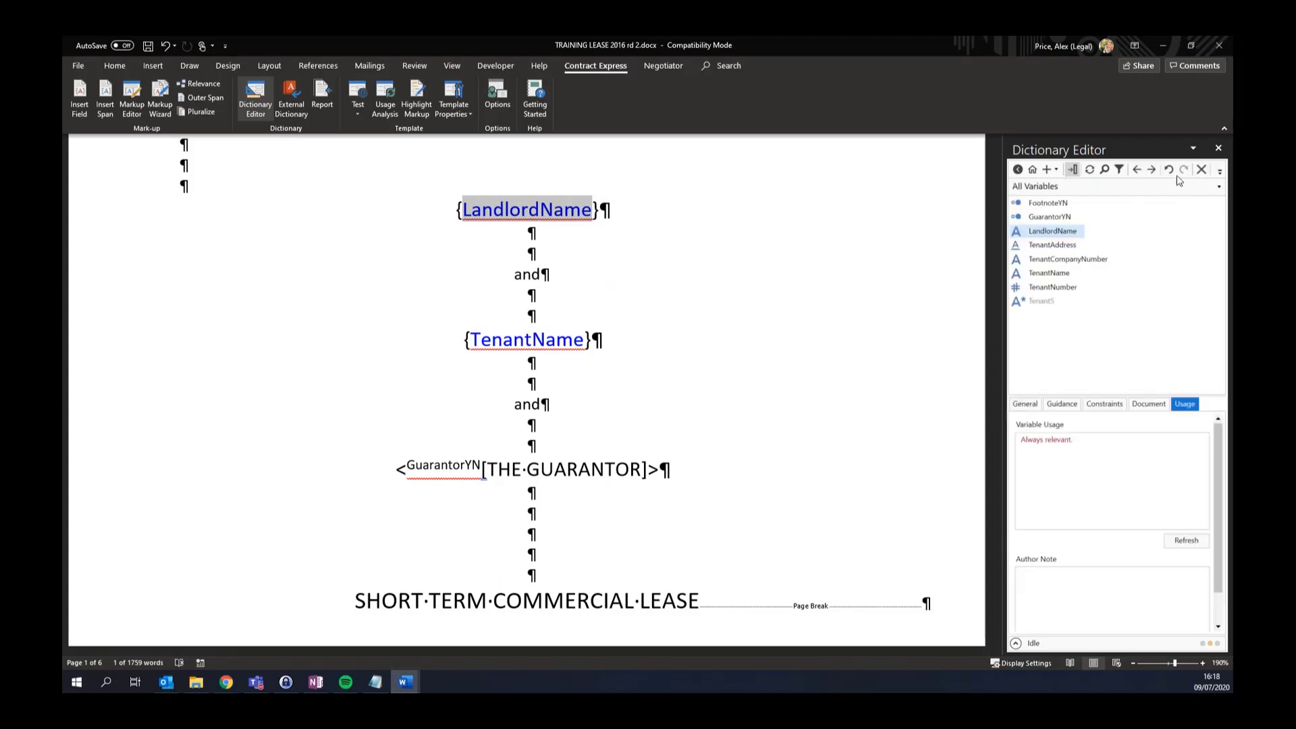
{"action": "left_click", "coordinate": [1019, 404]}
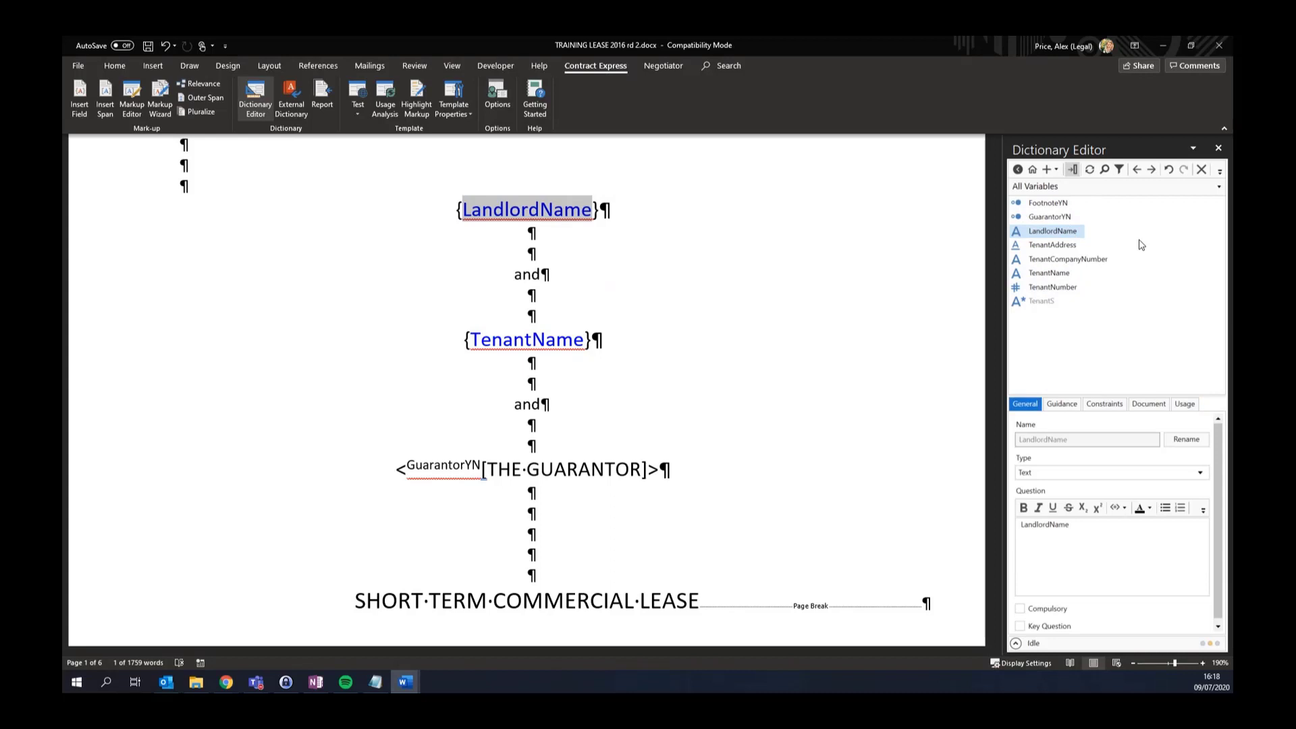
Show LandlordName in the Questionnaire and display the check messages about TenantName's repetition contexts
{"action": "right_click", "coordinate": [1065, 236]}
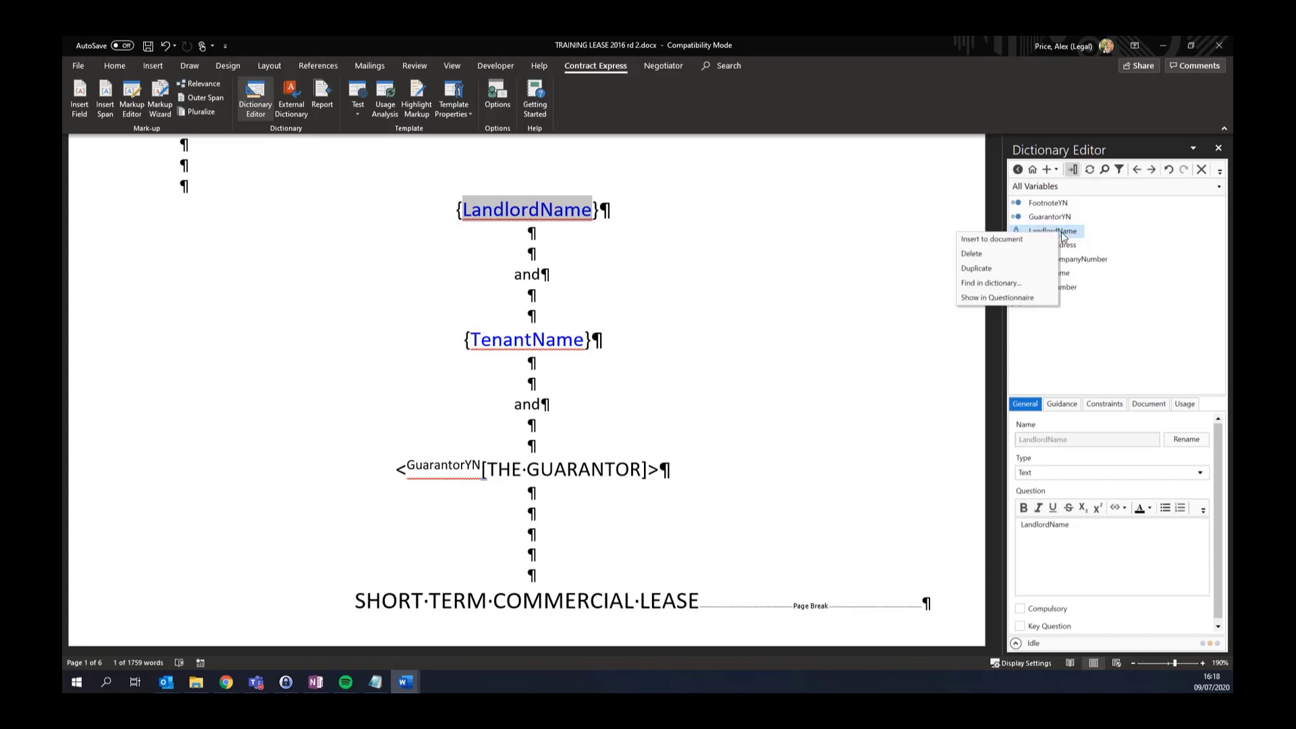
{"action": "left_click", "coordinate": [1031, 298]}
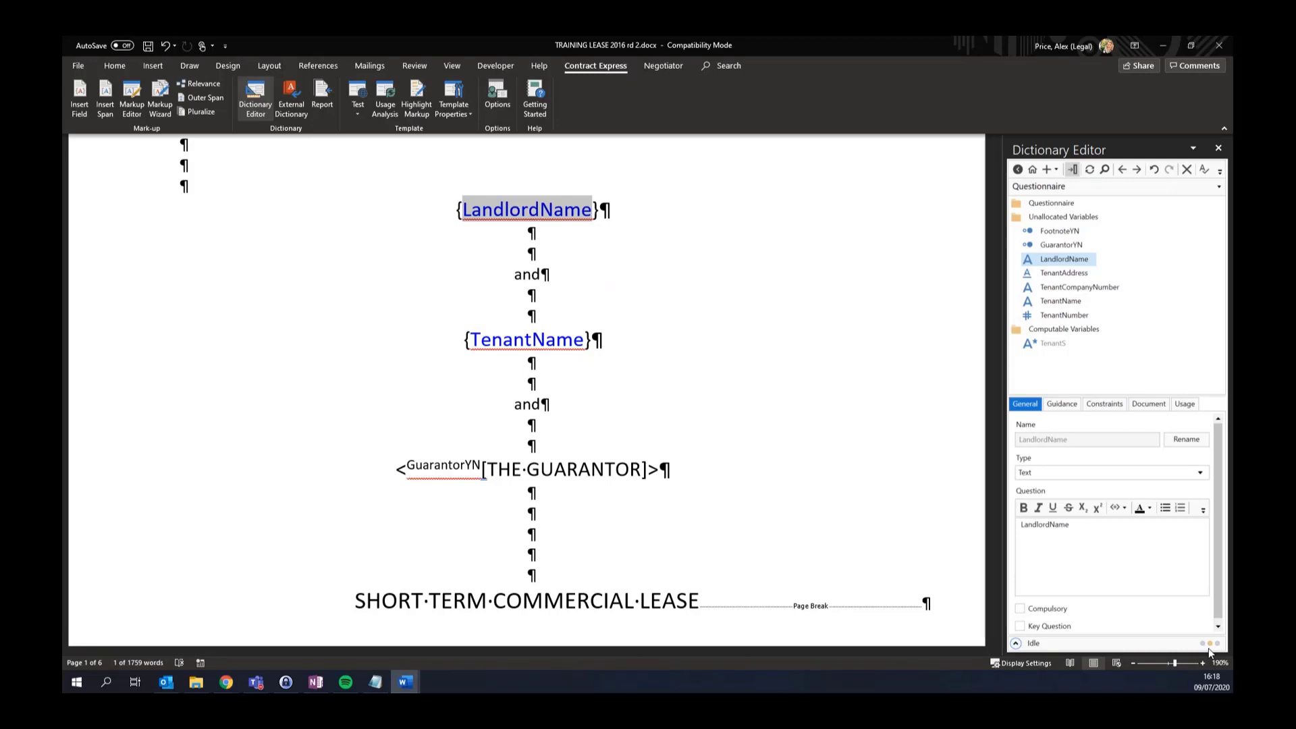
{"action": "left_click", "coordinate": [1016, 643]}
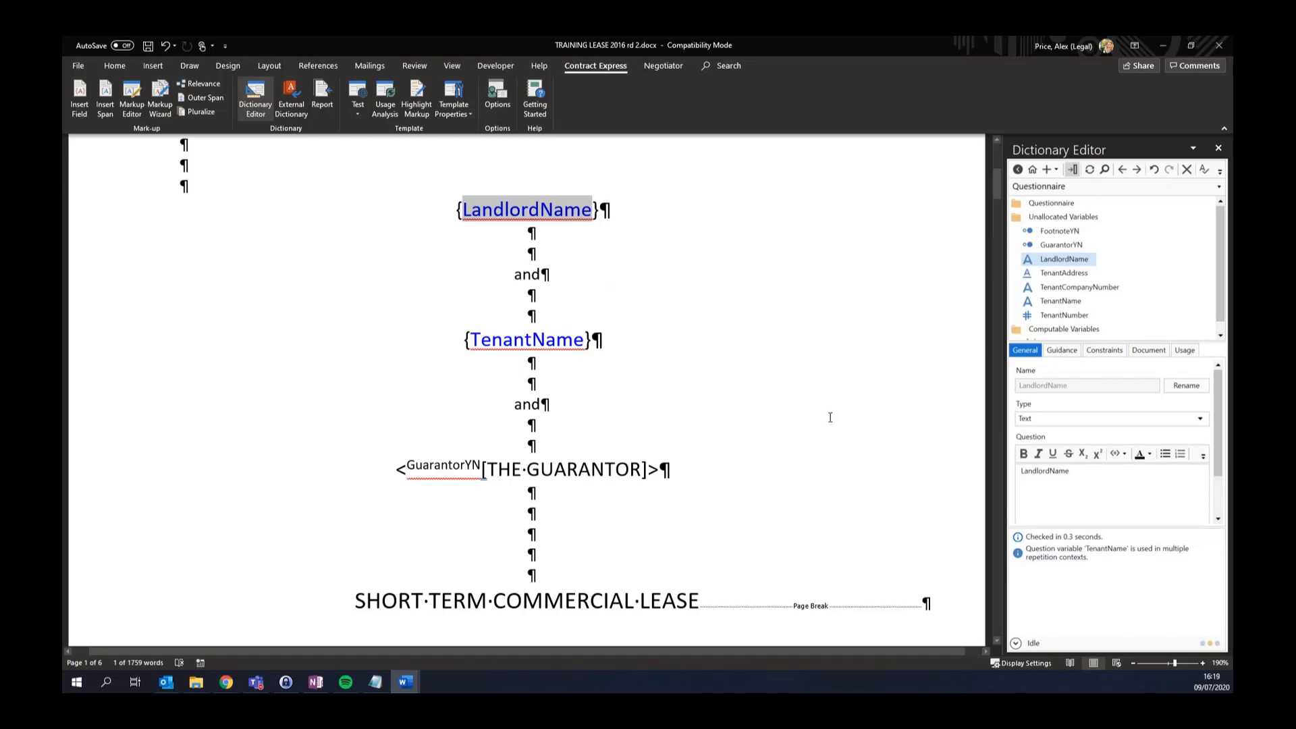
Scroll down to clause 2, then select and deselect its text
{"action": "scroll", "coordinate": [831, 417], "scroll_direction": "down", "scroll_amount": 10}
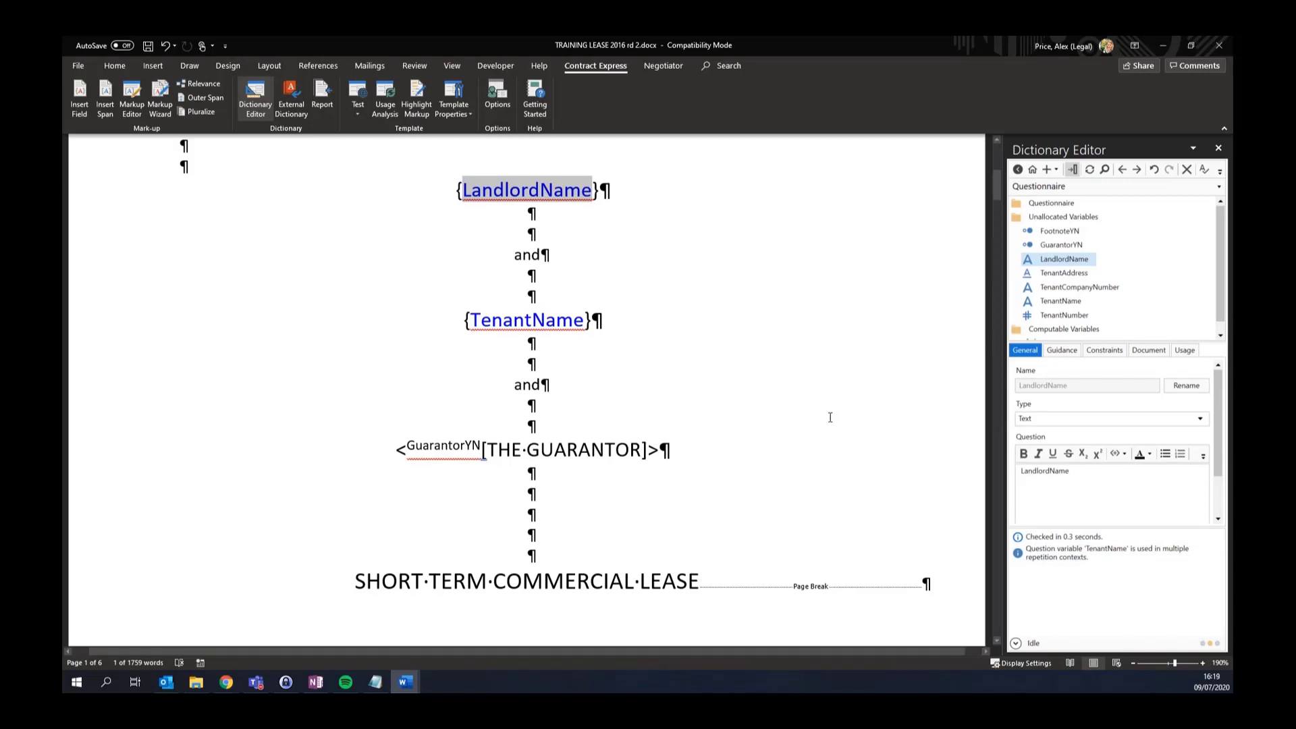
{"action": "scroll", "coordinate": [831, 417], "scroll_direction": "down", "scroll_amount": 1}
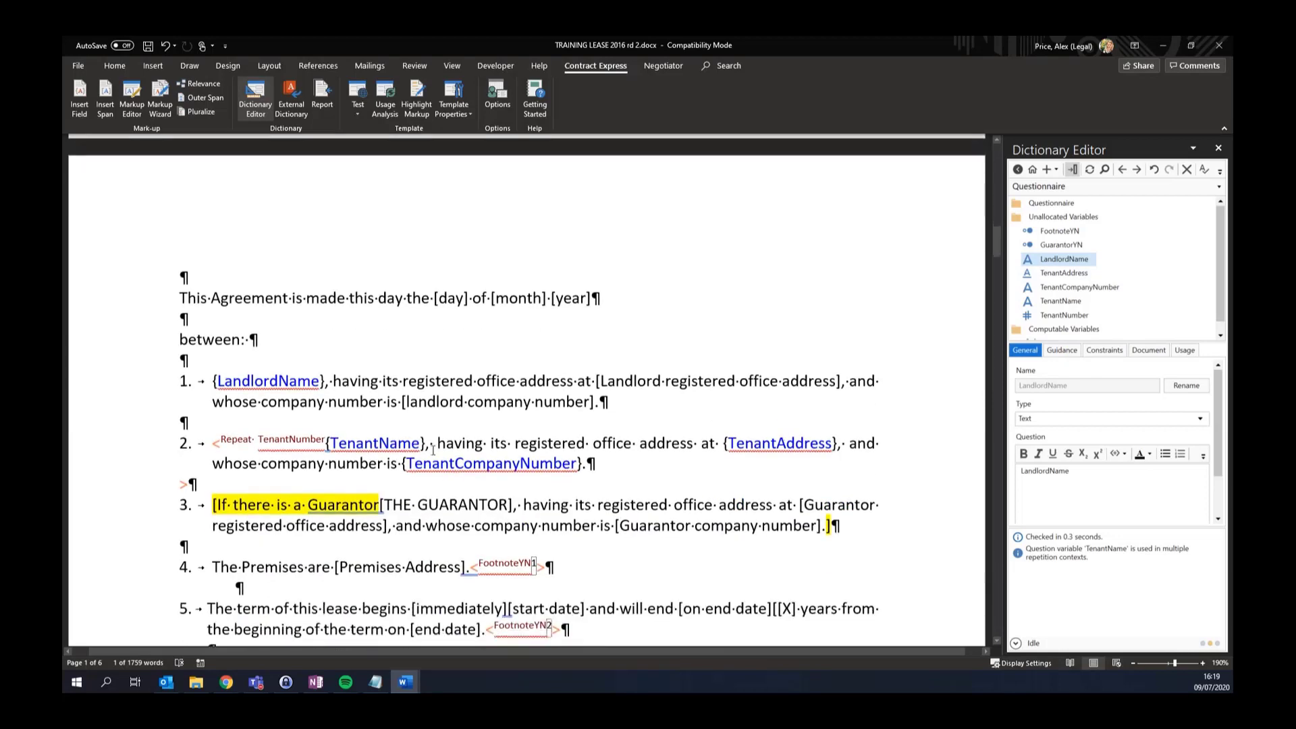
{"action": "left_click_drag", "start_coordinate": [214, 442], "coordinate": [224, 478]}
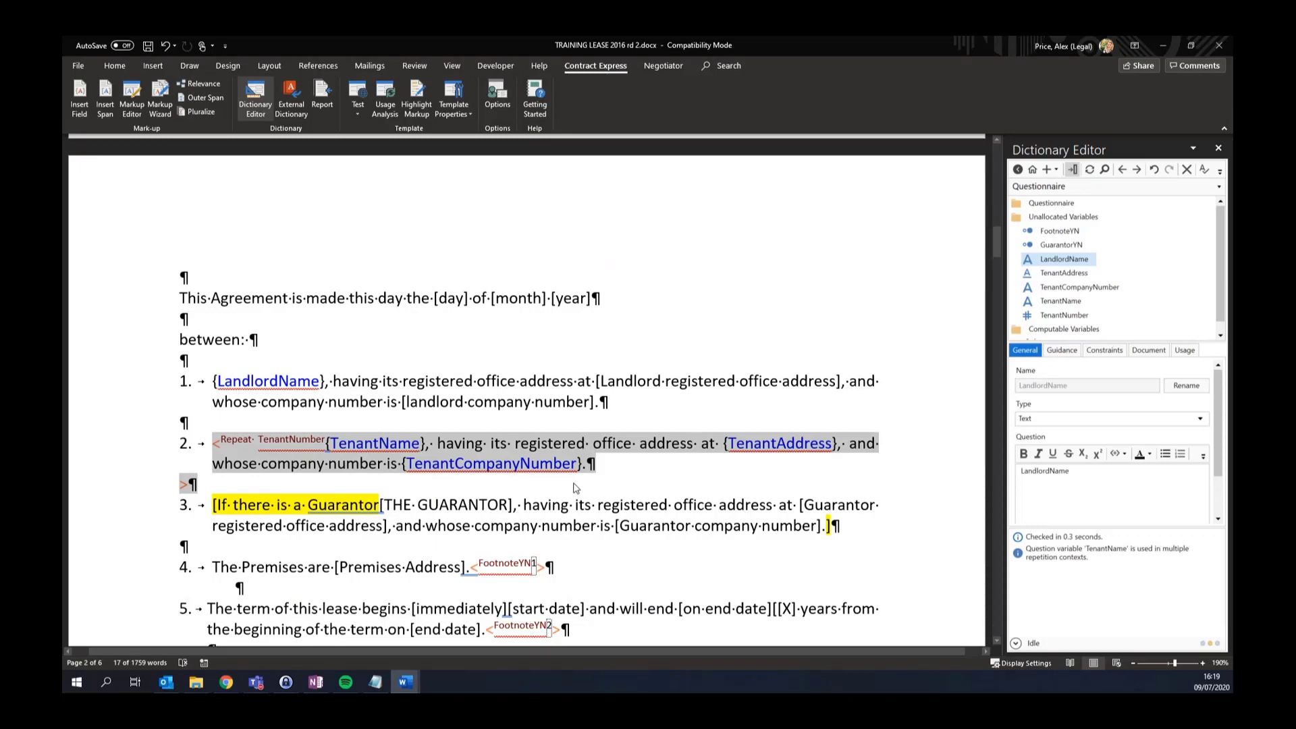
{"action": "left_click", "coordinate": [627, 471]}
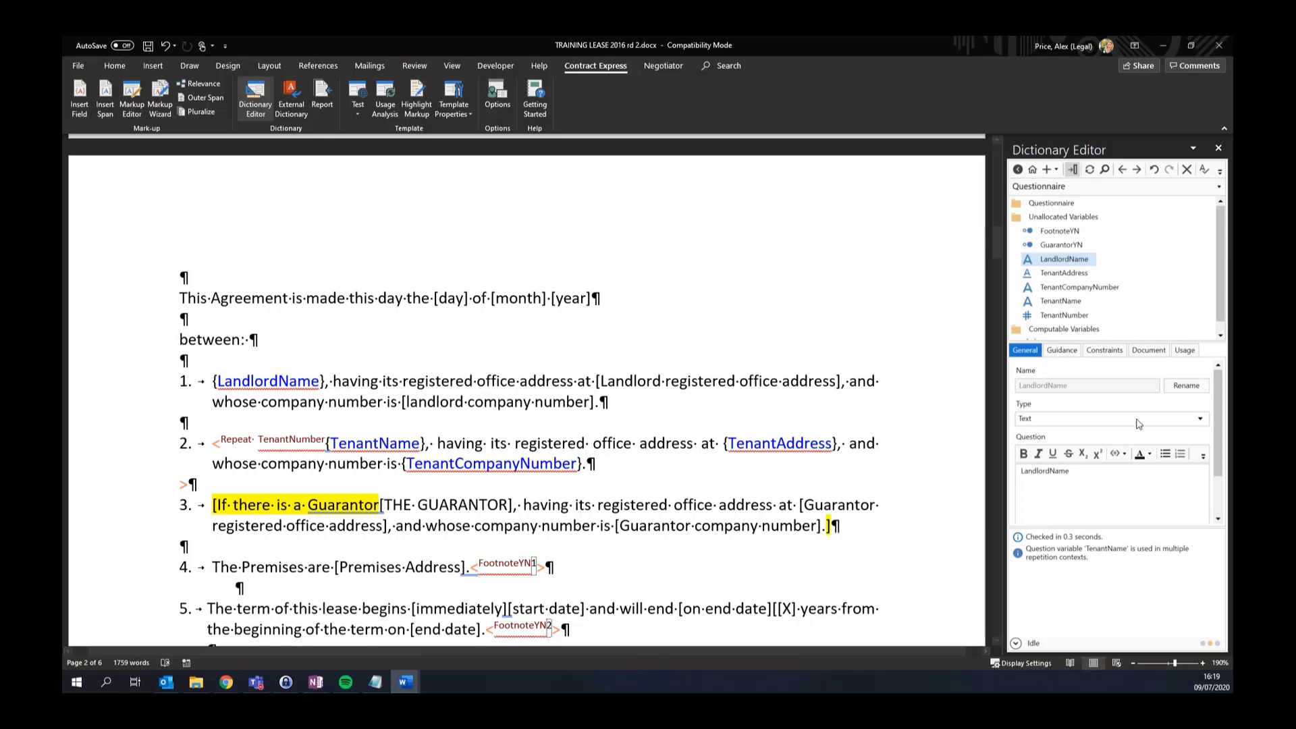
Show TenantName's usage: one always-relevant context and one inside Repeat 1 to TenantNumber
{"action": "left_click", "coordinate": [1185, 355]}
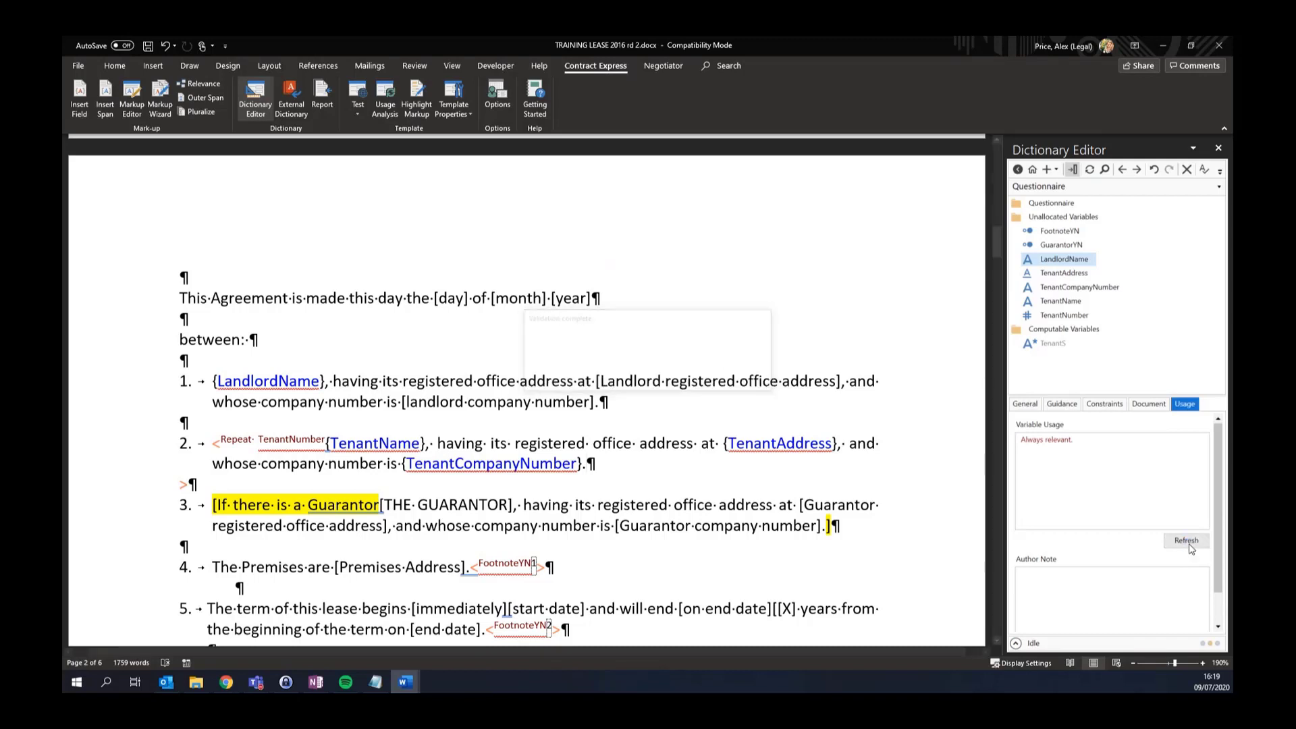
{"action": "left_click", "coordinate": [1078, 302]}
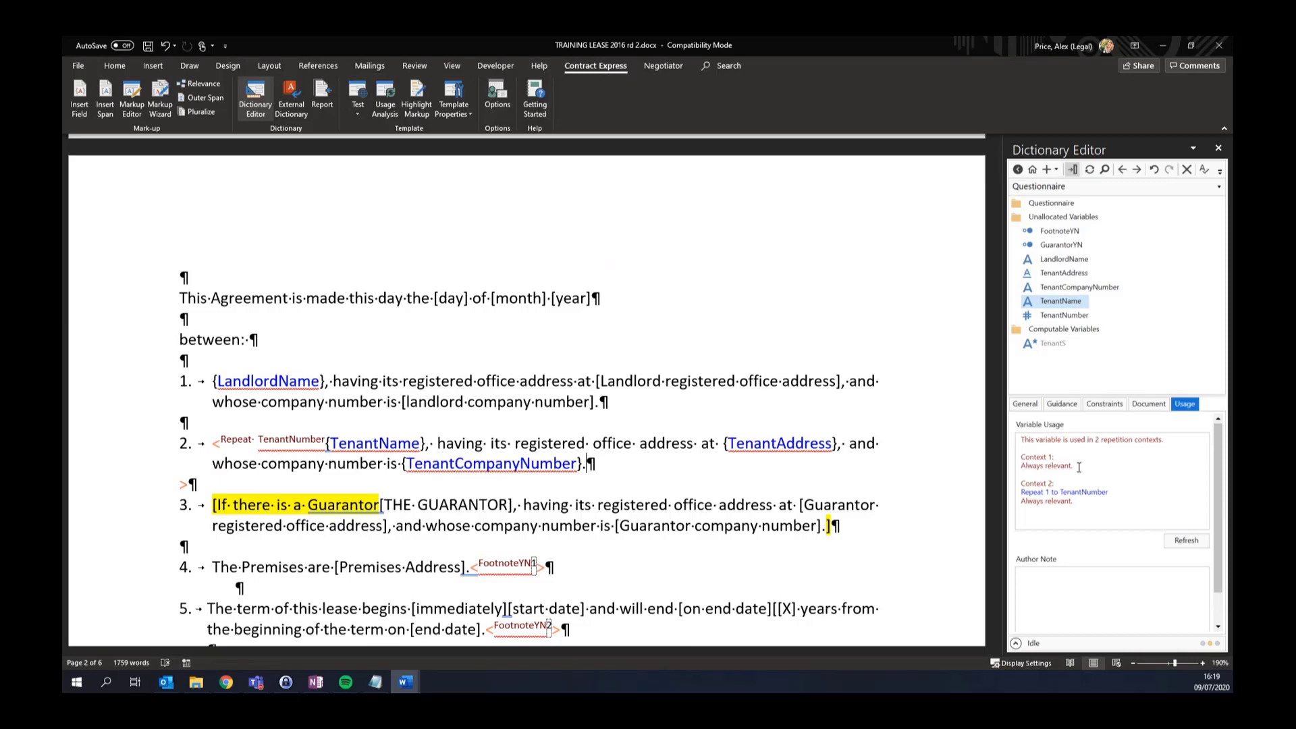
{"action": "left_click_drag", "start_coordinate": [1079, 467], "coordinate": [1028, 463]}
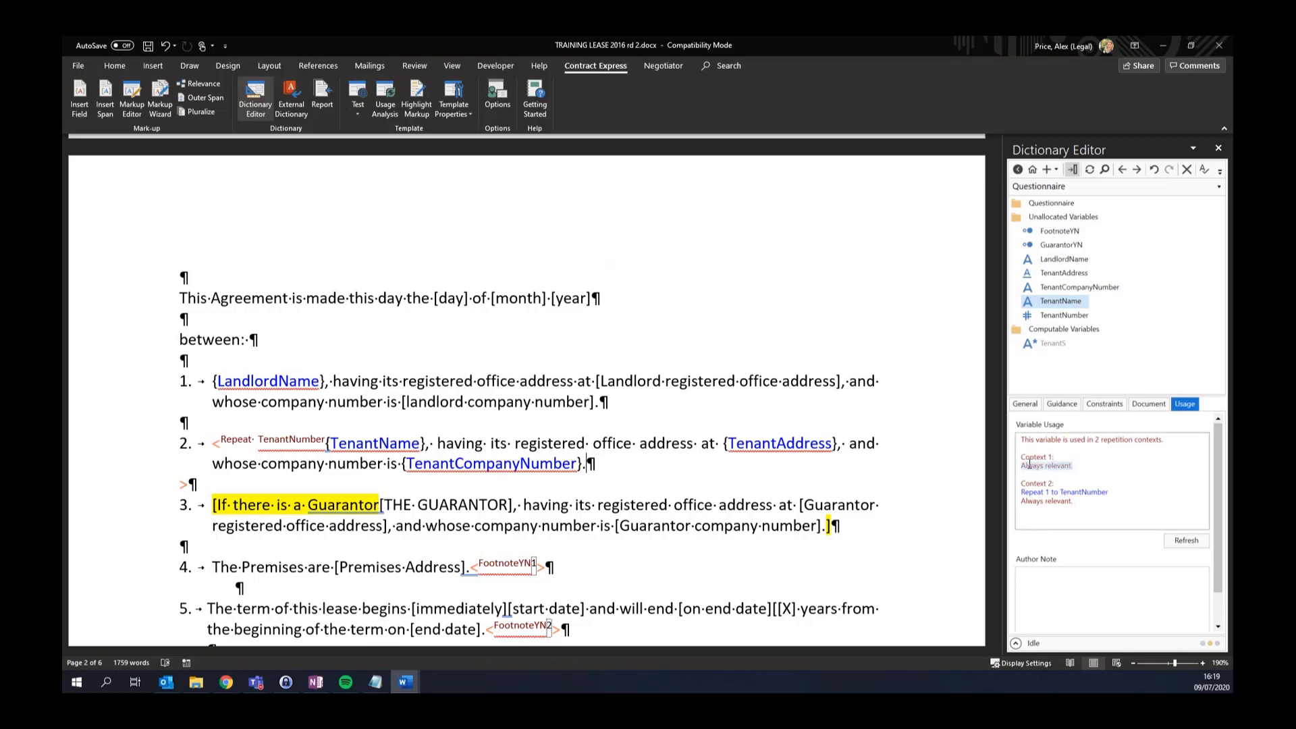
{"action": "left_click_drag", "start_coordinate": [1123, 496], "coordinate": [1022, 496]}
{"action": "left_click", "coordinate": [1089, 467]}
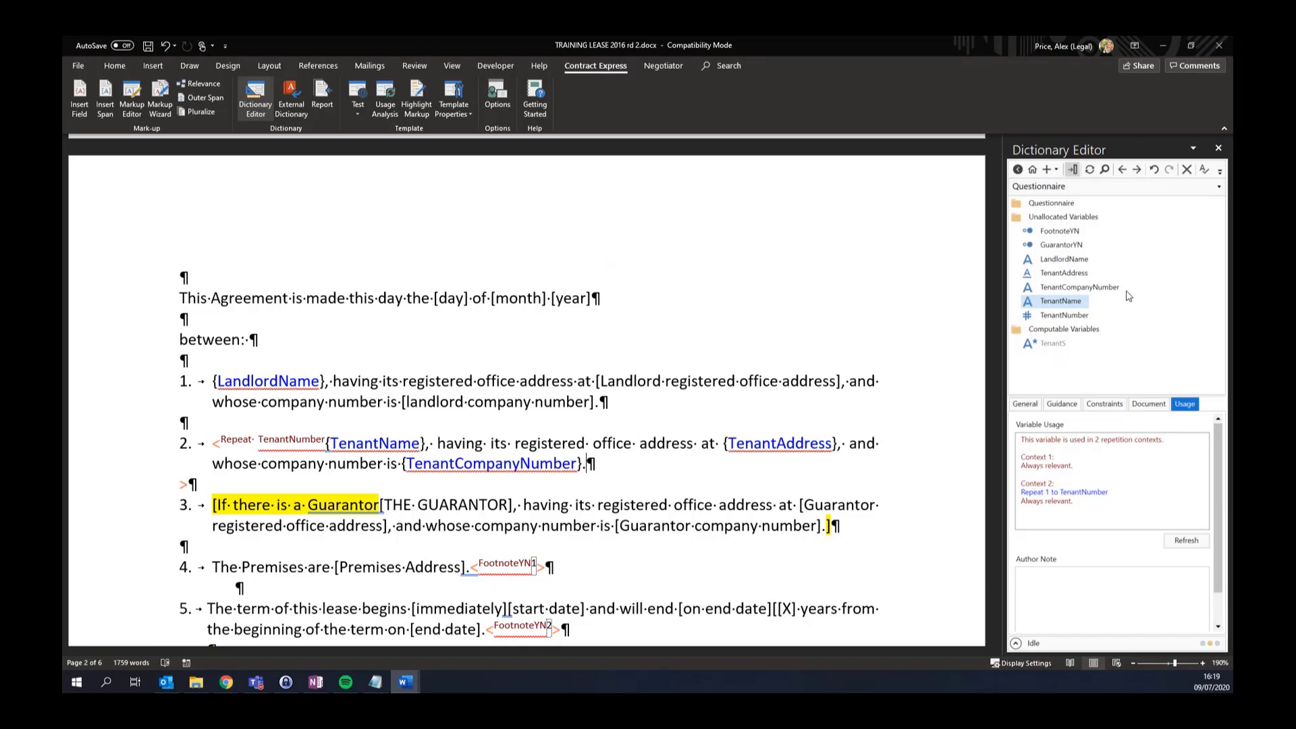
Jump through each {TenantName} occurrence, via the title page, ending at clause 2
{"action": "left_click", "coordinate": [1137, 169]}
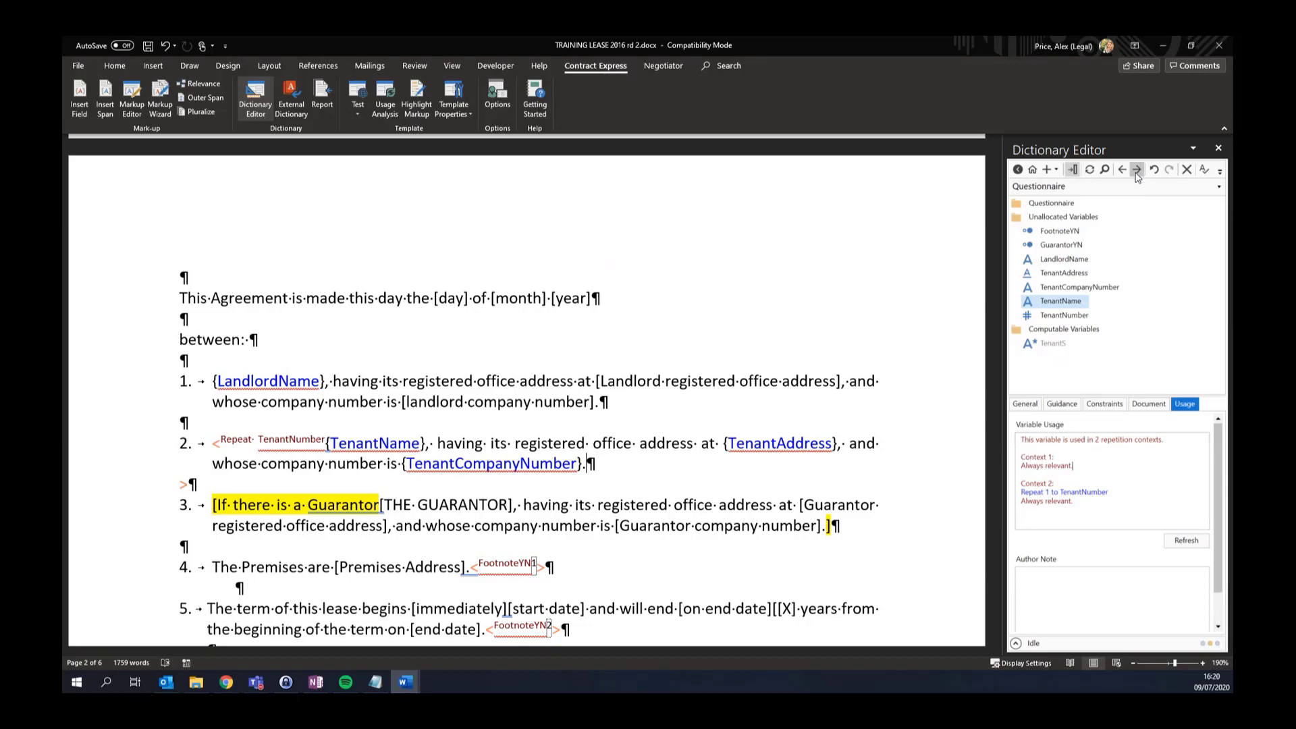
{"action": "left_click", "coordinate": [1136, 174]}
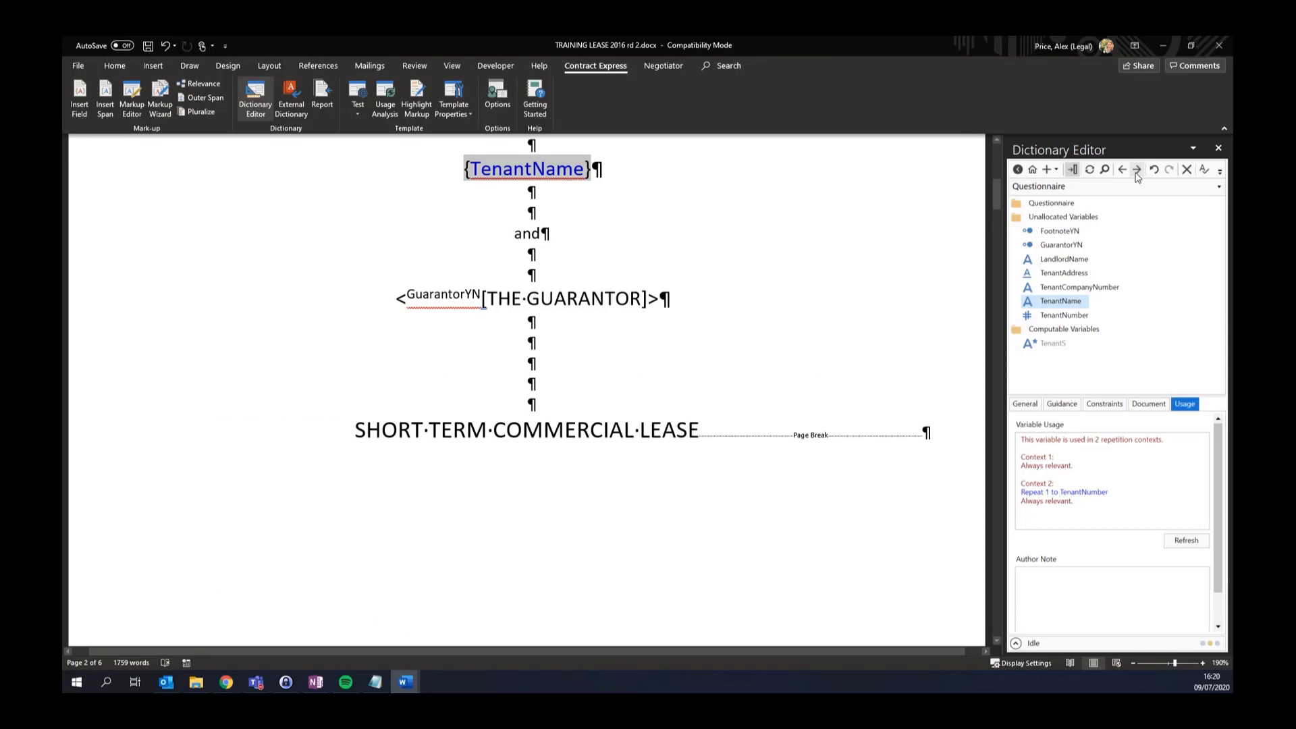
{"action": "left_click", "coordinate": [1137, 174]}
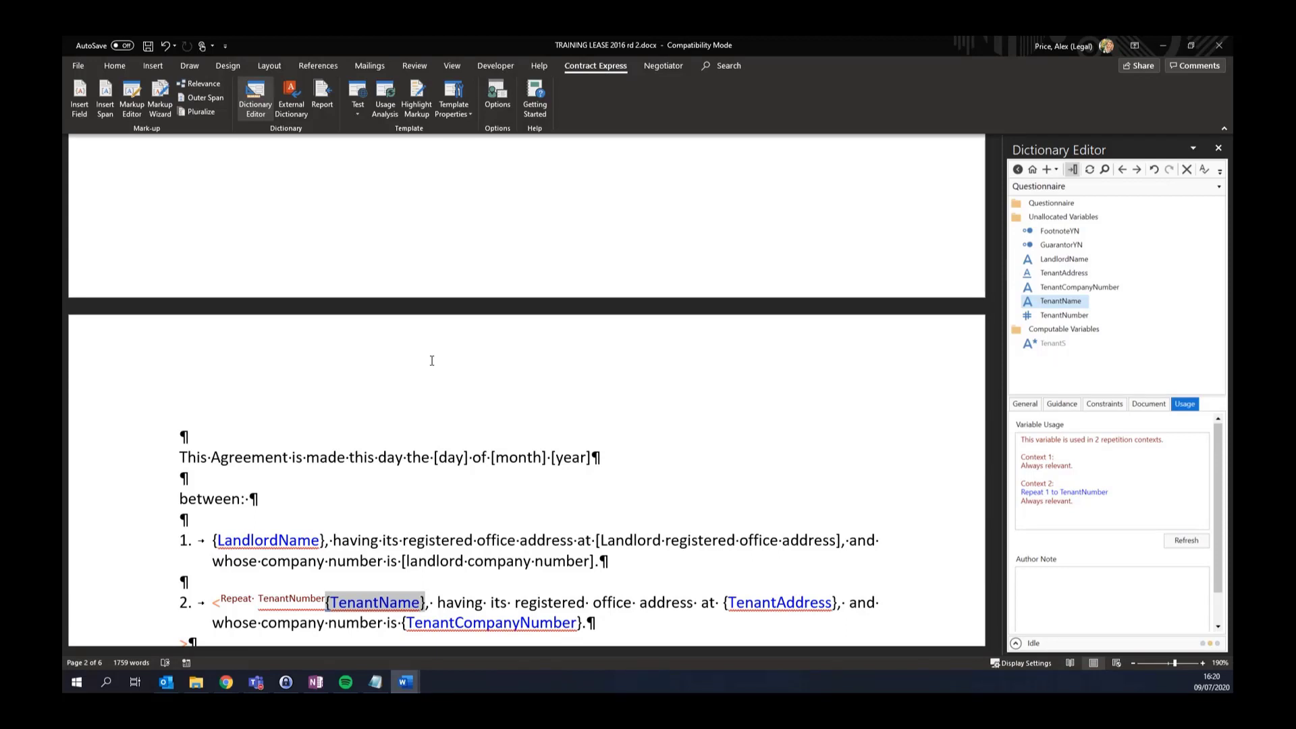
Filter markup navigation to TenantName with the Least repeated constraint and jump to the page-6 signature block
{"action": "left_click", "coordinate": [134, 115]}
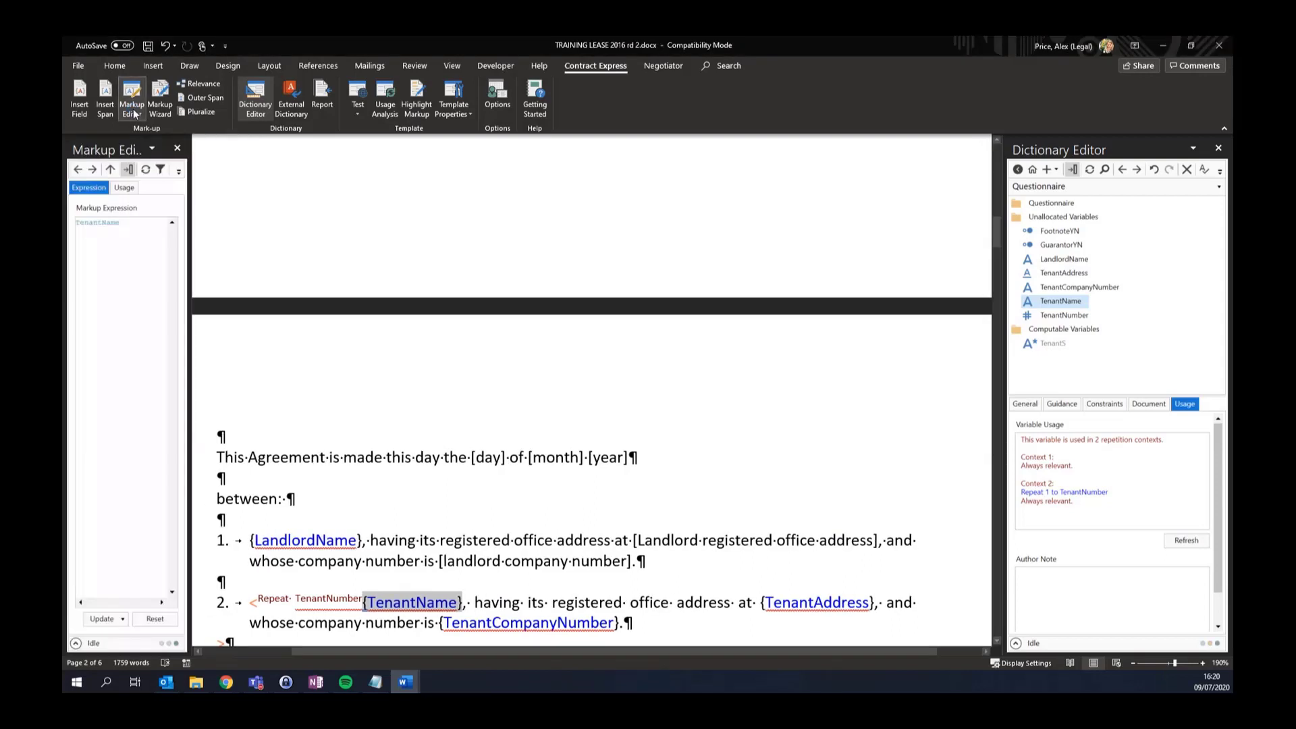
{"action": "left_click_drag", "start_coordinate": [188, 214], "coordinate": [285, 220]}
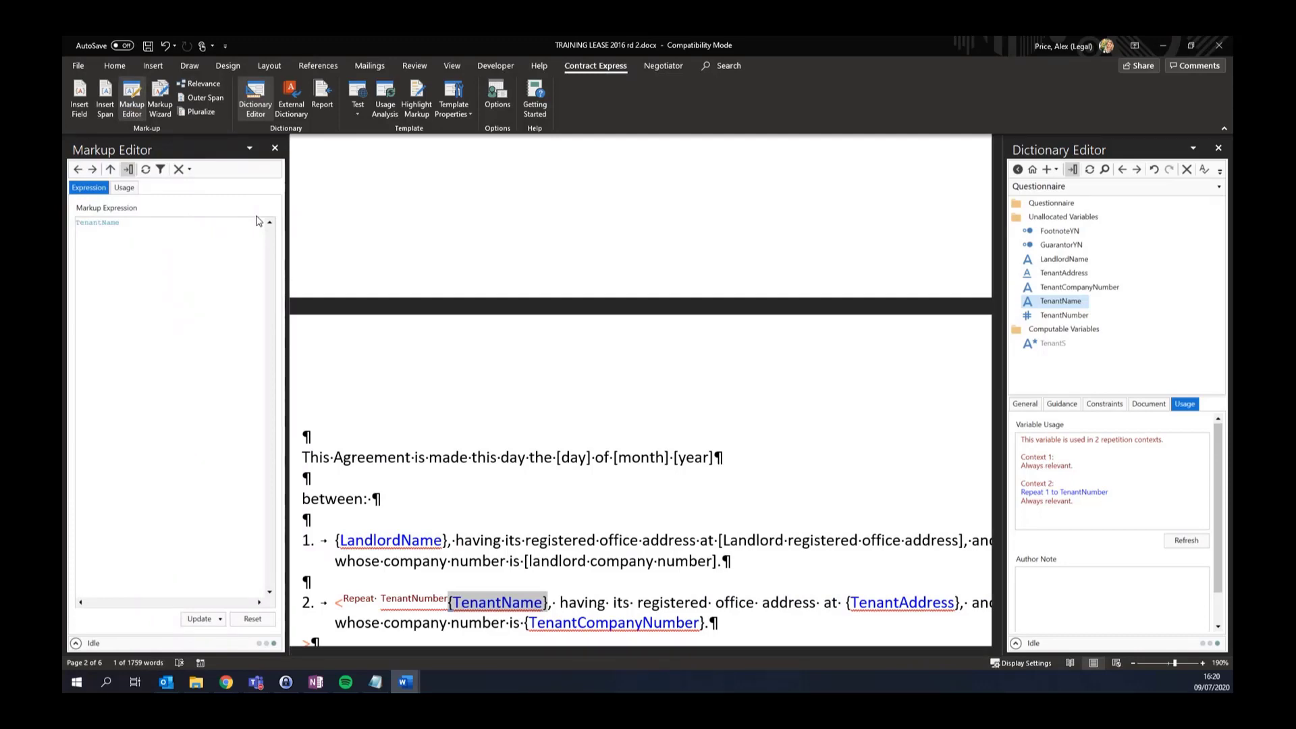
{"action": "left_click", "coordinate": [161, 170]}
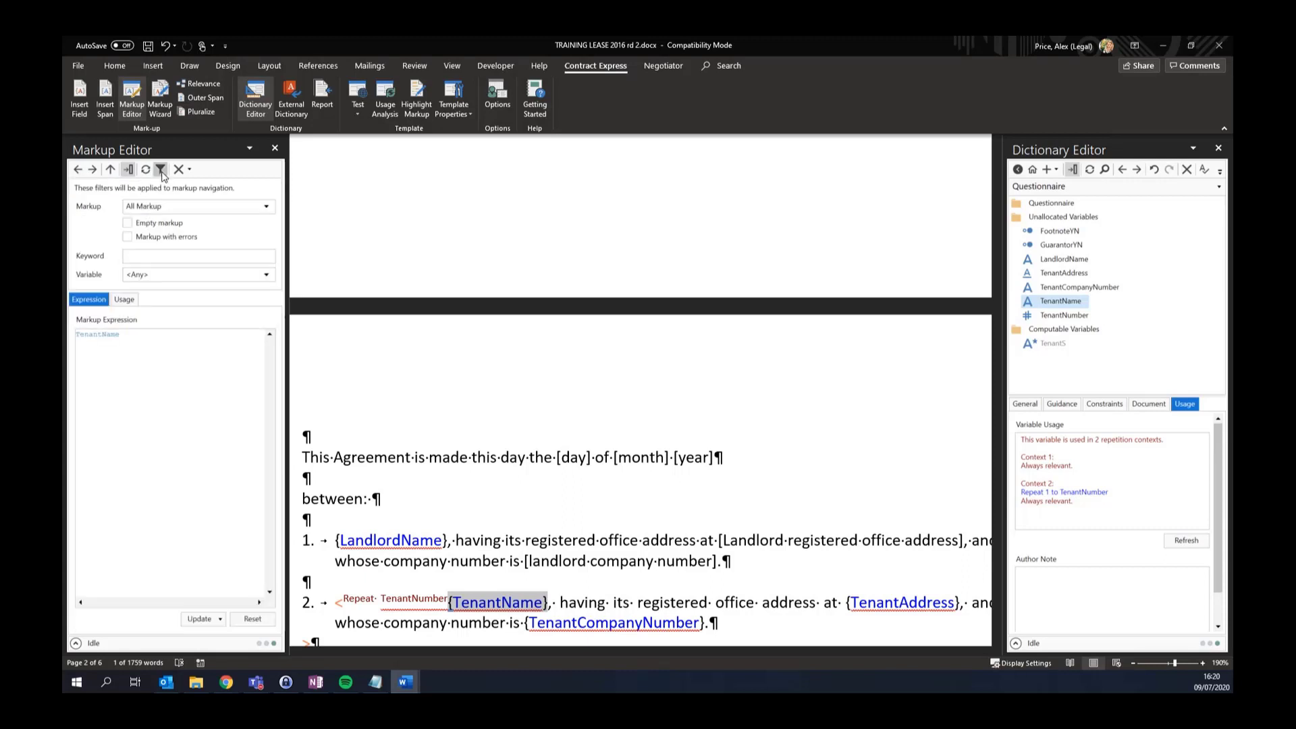
{"action": "left_click", "coordinate": [162, 277]}
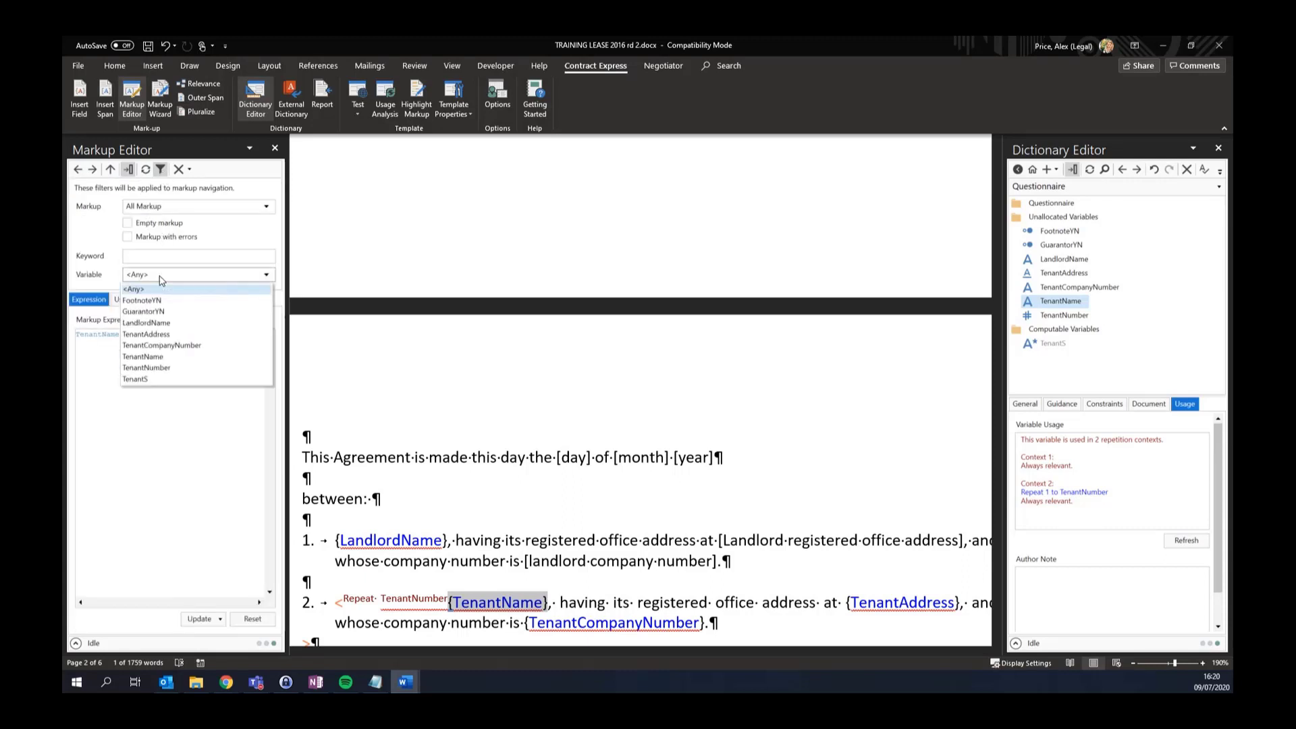
{"action": "left_click", "coordinate": [161, 358]}
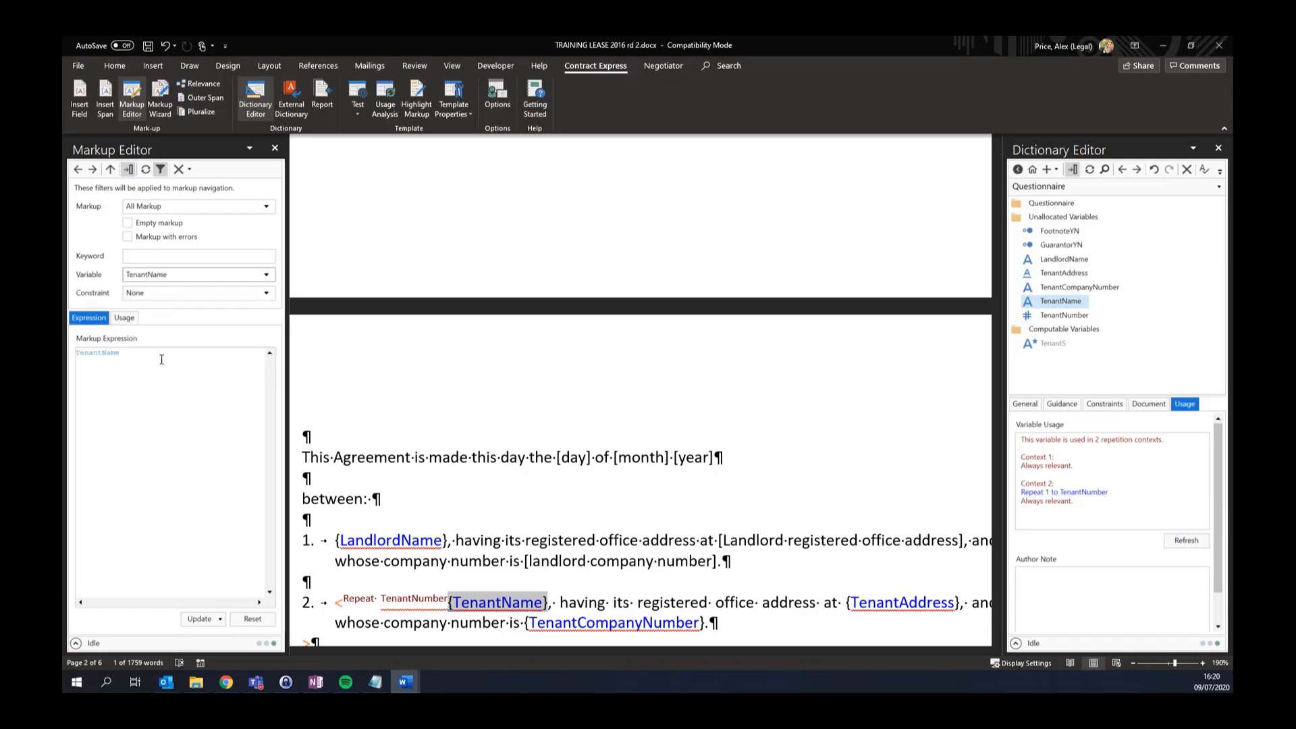
{"action": "left_click", "coordinate": [159, 297]}
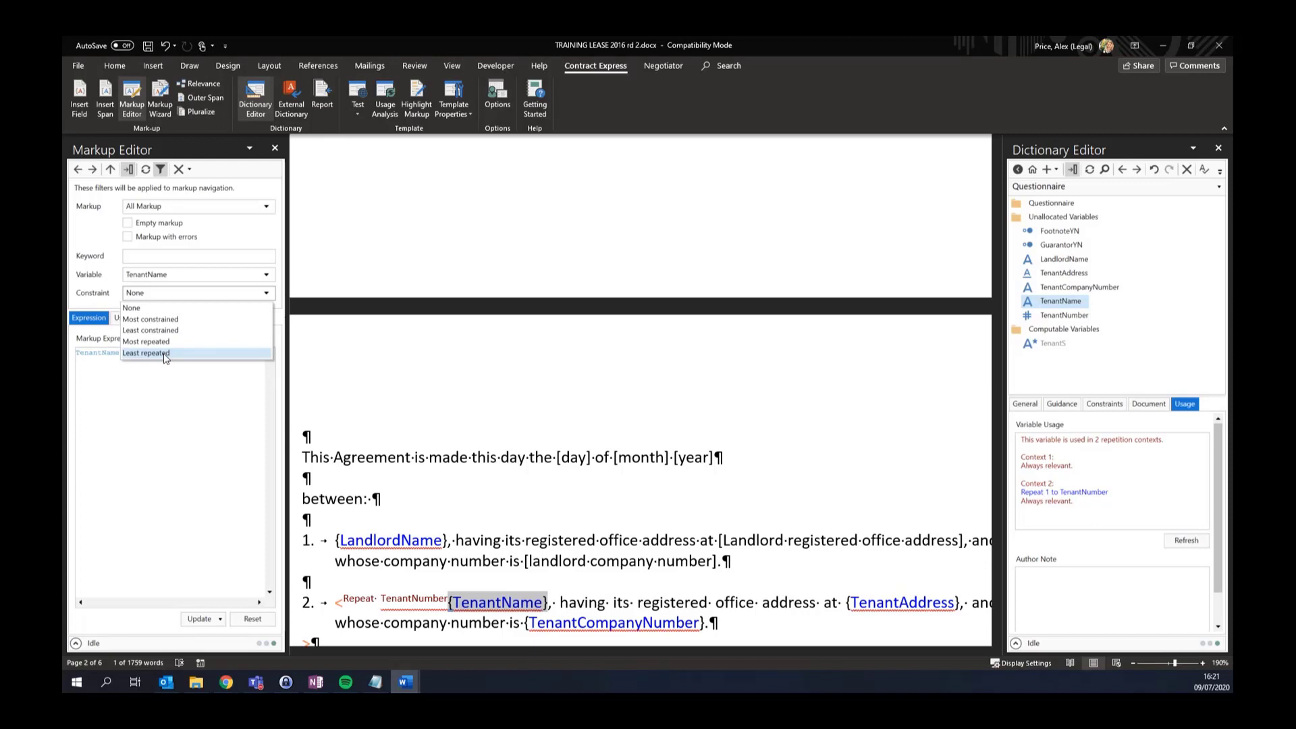
{"action": "left_click", "coordinate": [164, 355]}
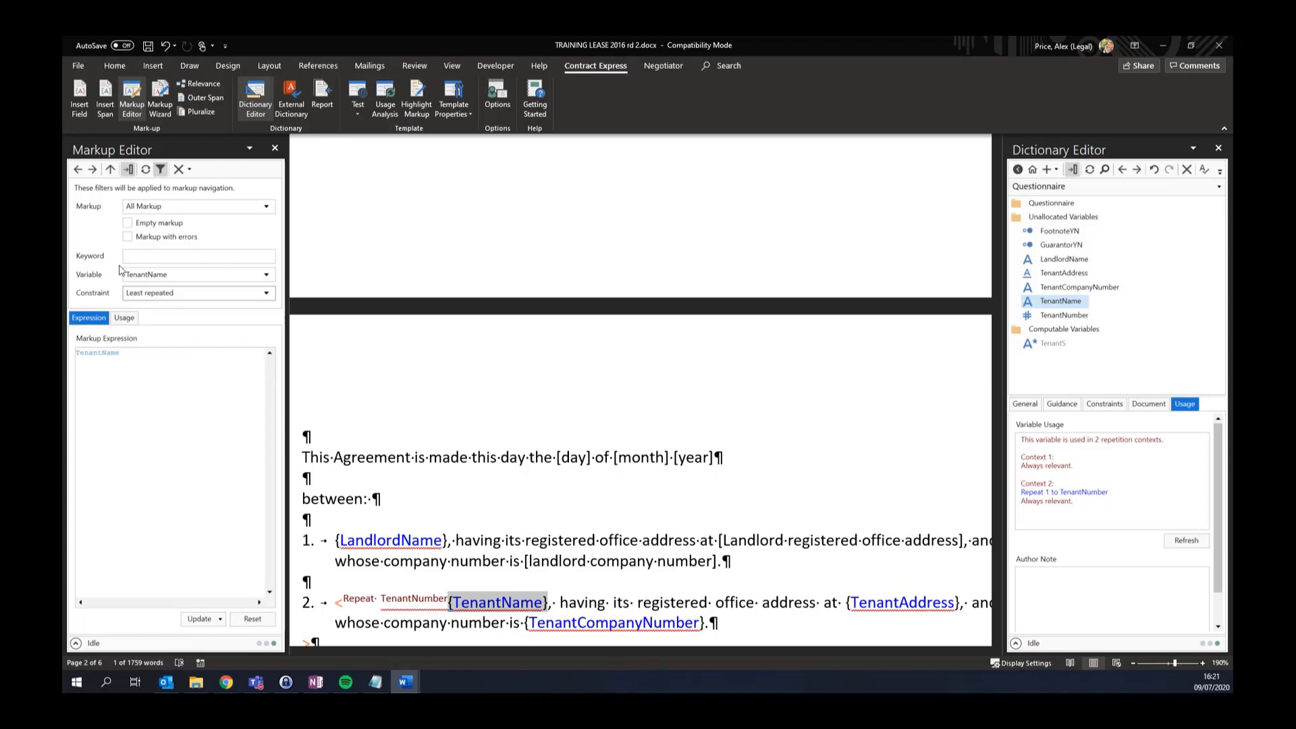
{"action": "left_click", "coordinate": [93, 169]}
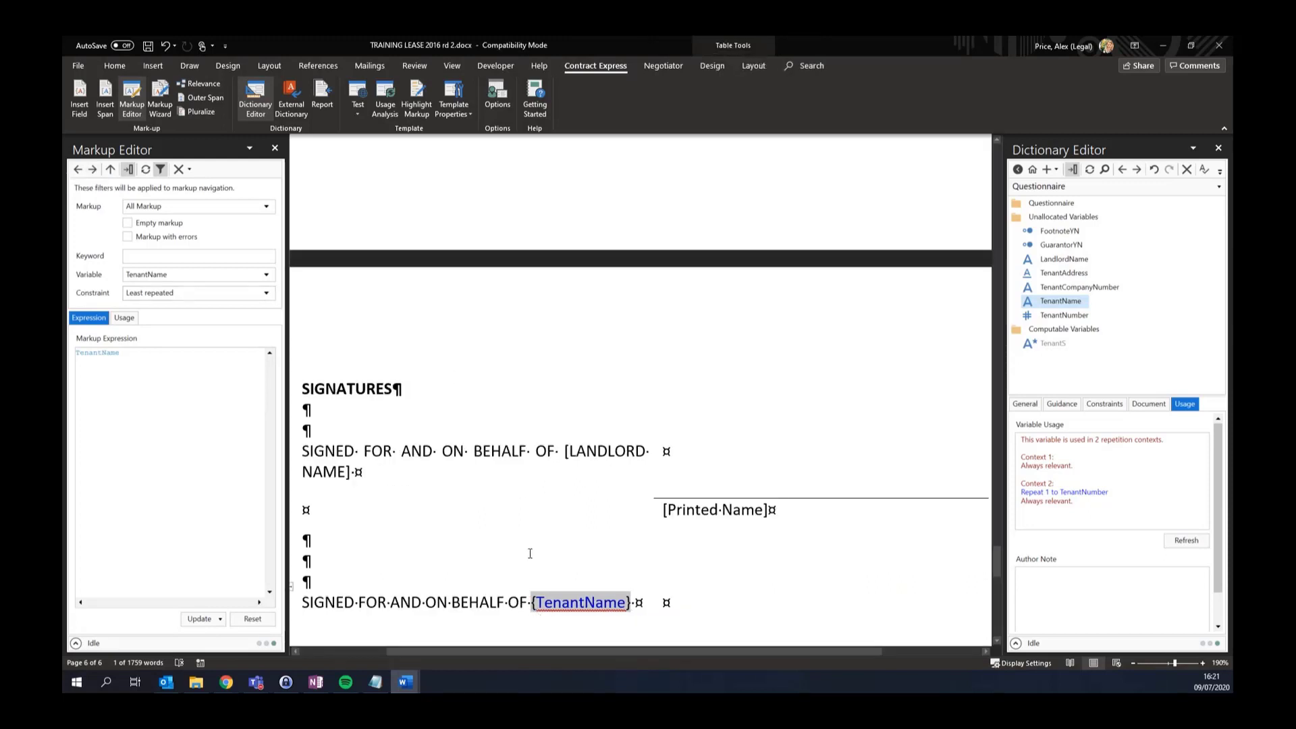
Wrap the tenant signature rows in a Repeat TenantNumber span
{"action": "scroll", "coordinate": [530, 554], "scroll_direction": "down", "scroll_amount": 5, "text": "ctrl"}
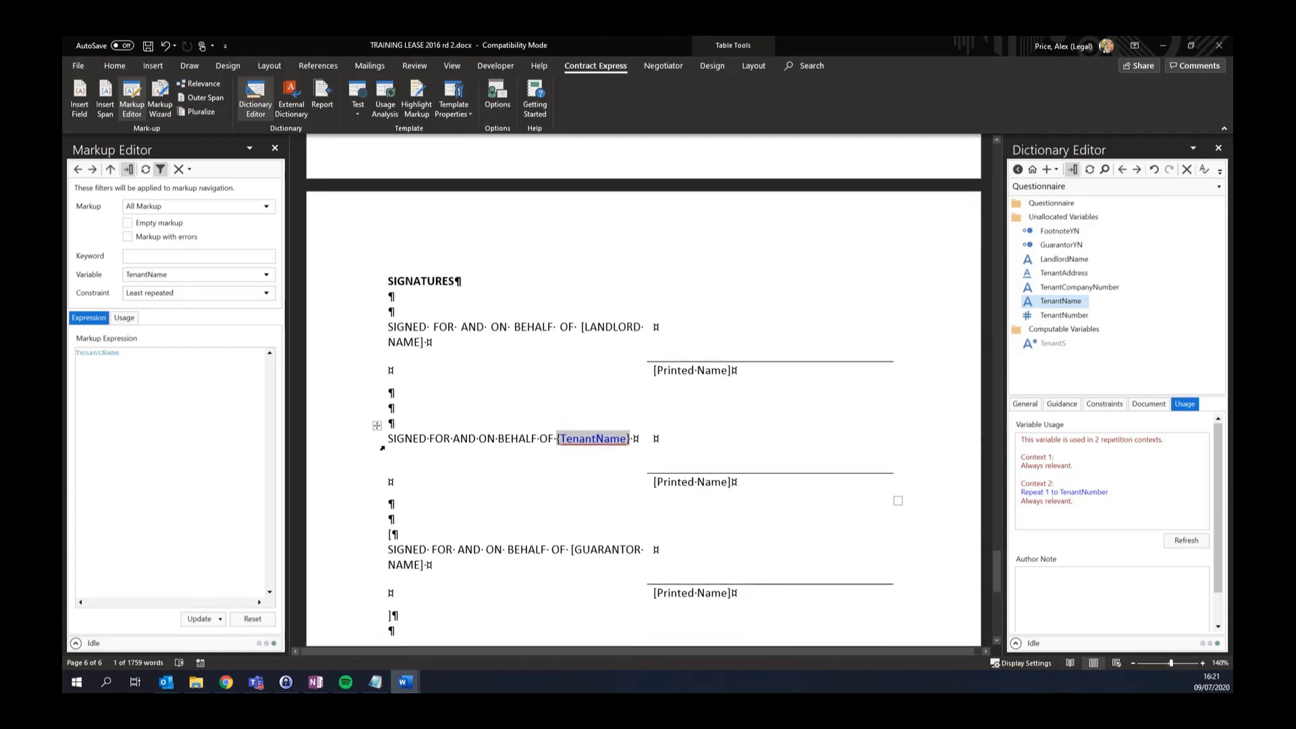
{"action": "mouse_move", "coordinate": [392, 423]}
{"action": "left_mouse_down"}
{"action": "mouse_move", "coordinate": [412, 530]}
{"action": "mouse_move", "coordinate": [401, 522]}
{"action": "left_mouse_up"}
{"action": "left_click", "coordinate": [105, 101]}
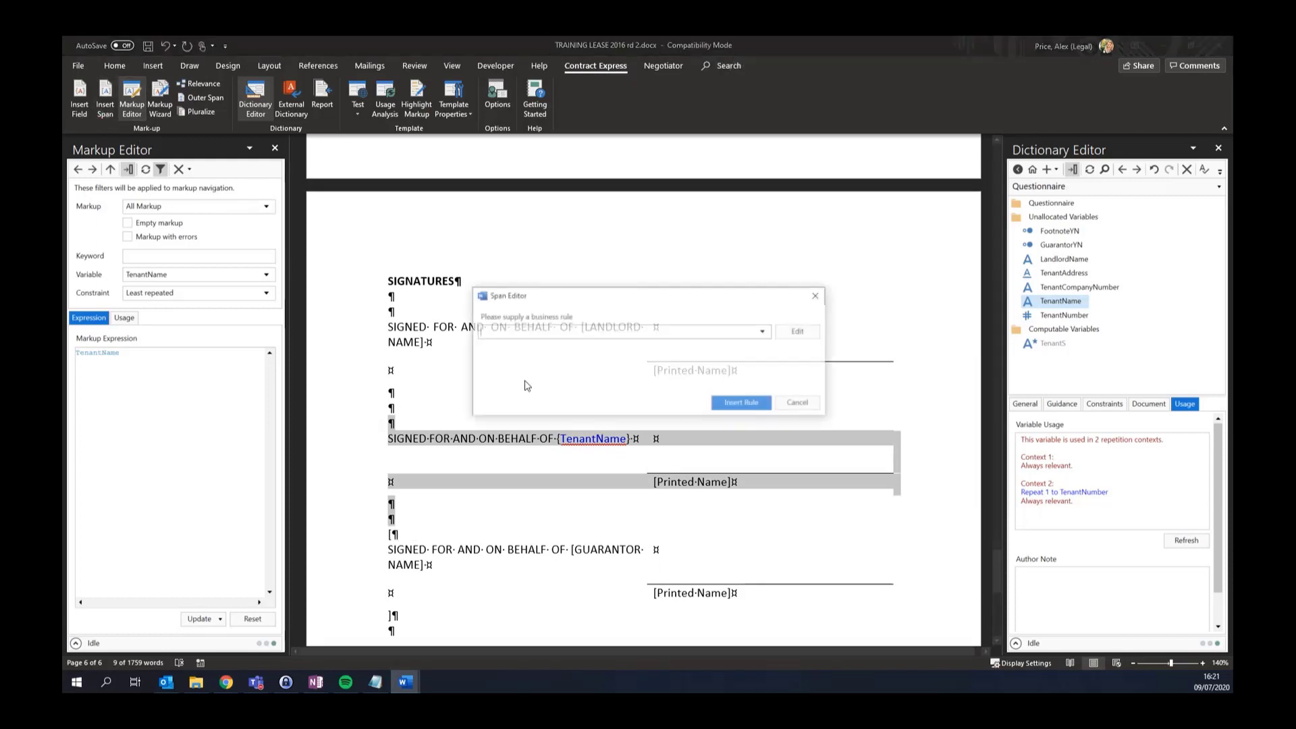
{"action": "left_click", "coordinate": [547, 334]}
{"action": "left_click", "coordinate": [540, 367]}
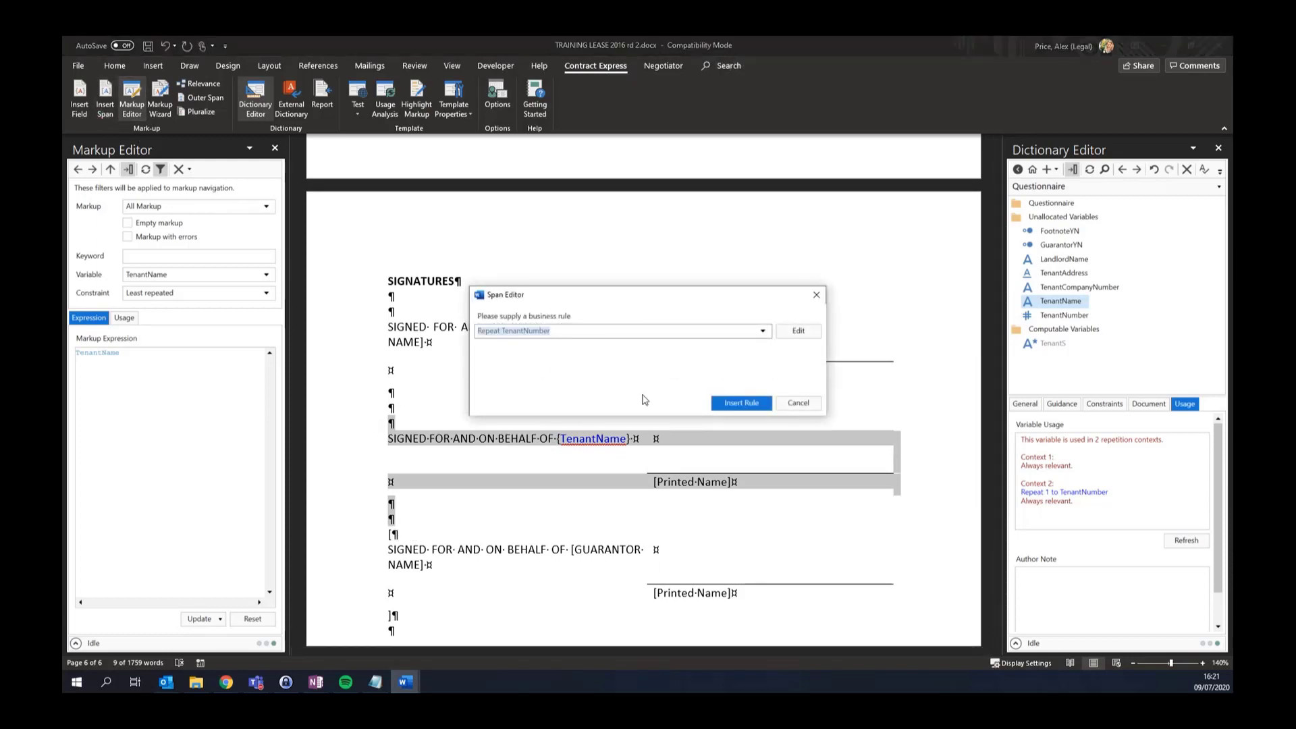
{"action": "left_click", "coordinate": [727, 410]}
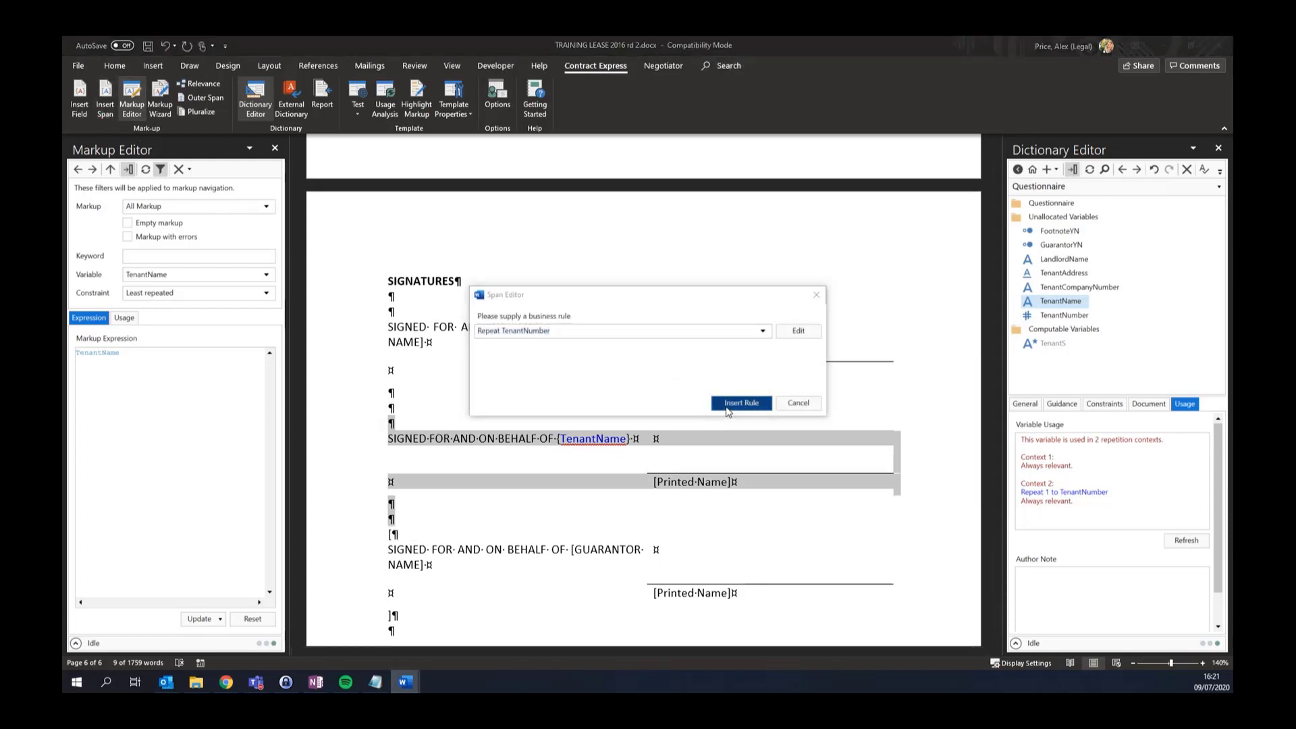
Wrap the title-page {TenantName} block through 'and' in a Repeat TenantNumber span
{"action": "left_click", "coordinate": [95, 174]}
{"action": "scroll", "coordinate": [615, 330], "scroll_direction": "up", "scroll_amount": 2}
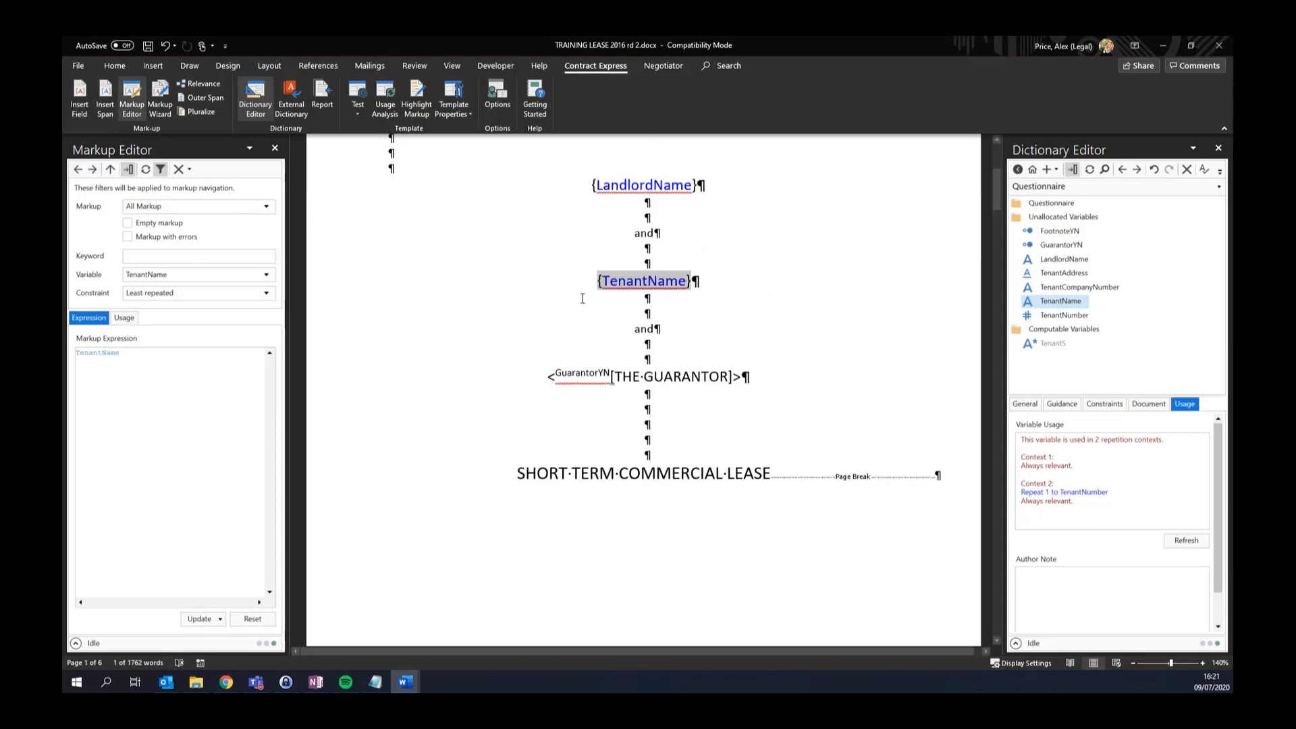
{"action": "left_click_drag", "start_coordinate": [589, 283], "coordinate": [613, 314]}
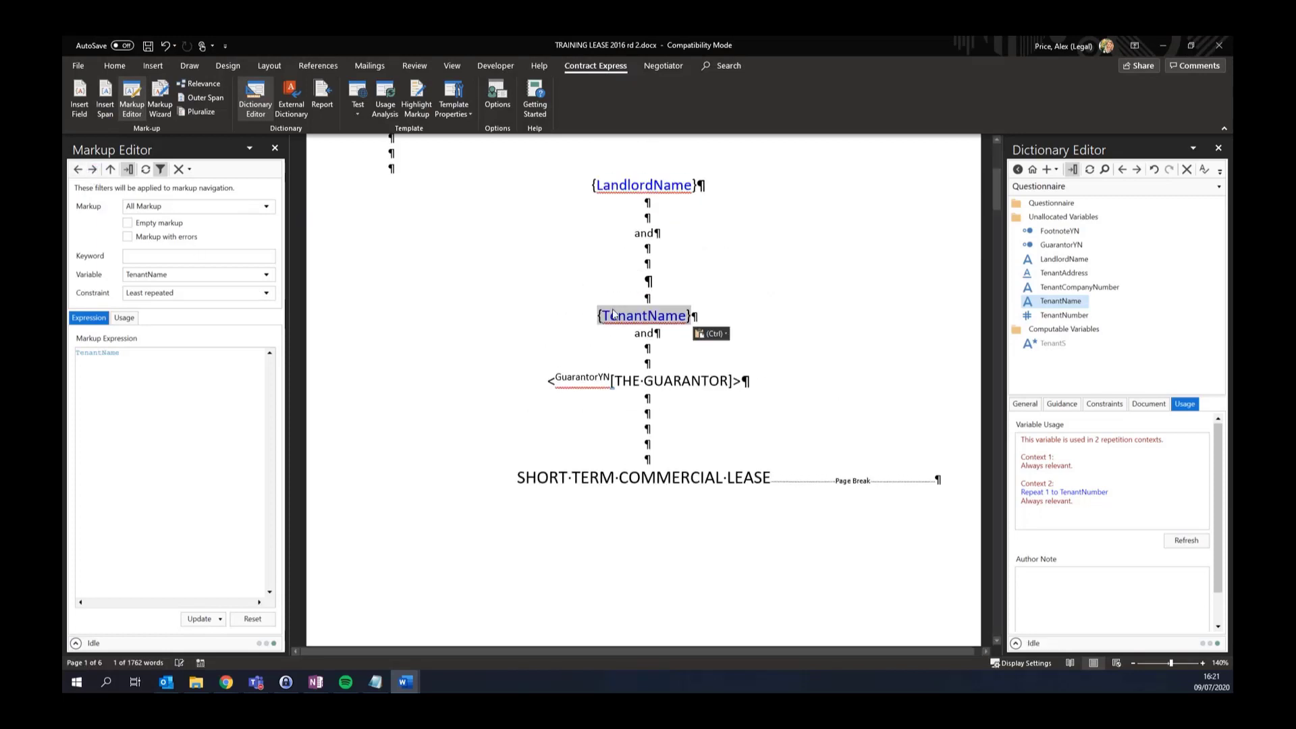
{"action": "key", "text": "ctrl+z"}
{"action": "left_click", "coordinate": [684, 328], "text": "shift"}
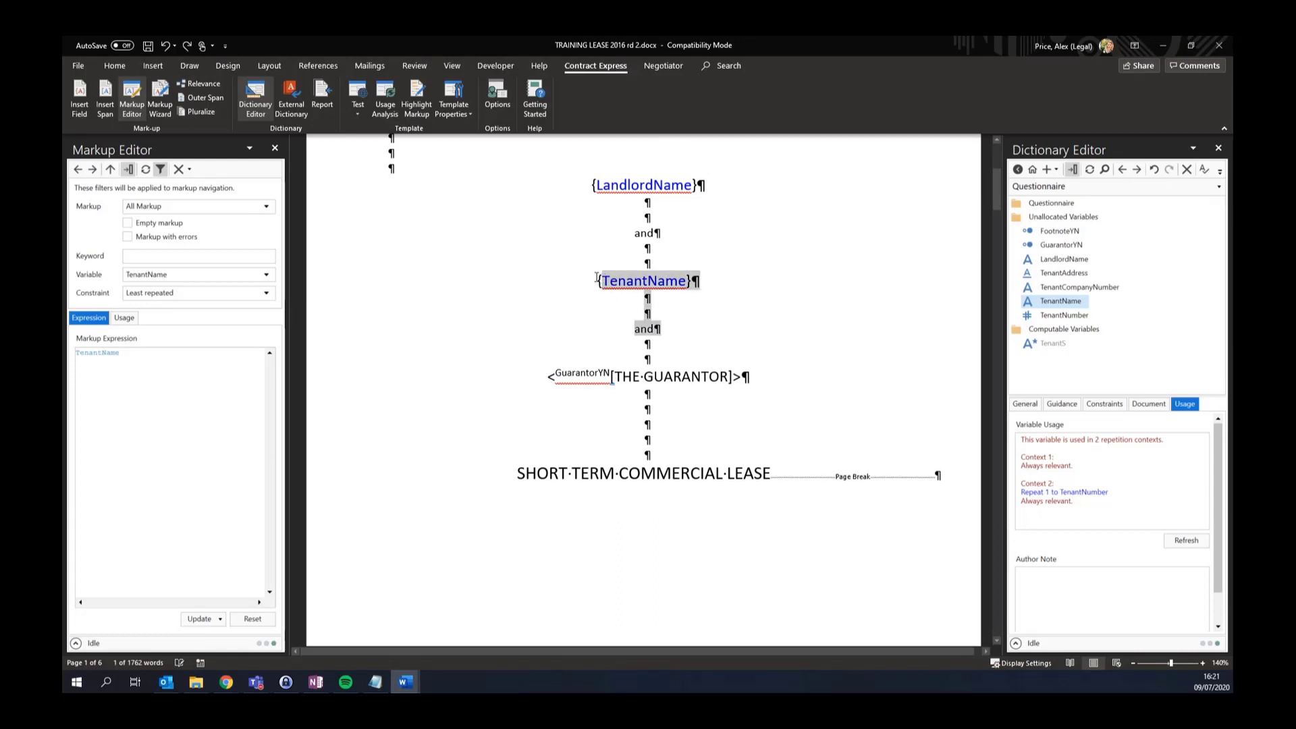
{"action": "left_click", "coordinate": [104, 98]}
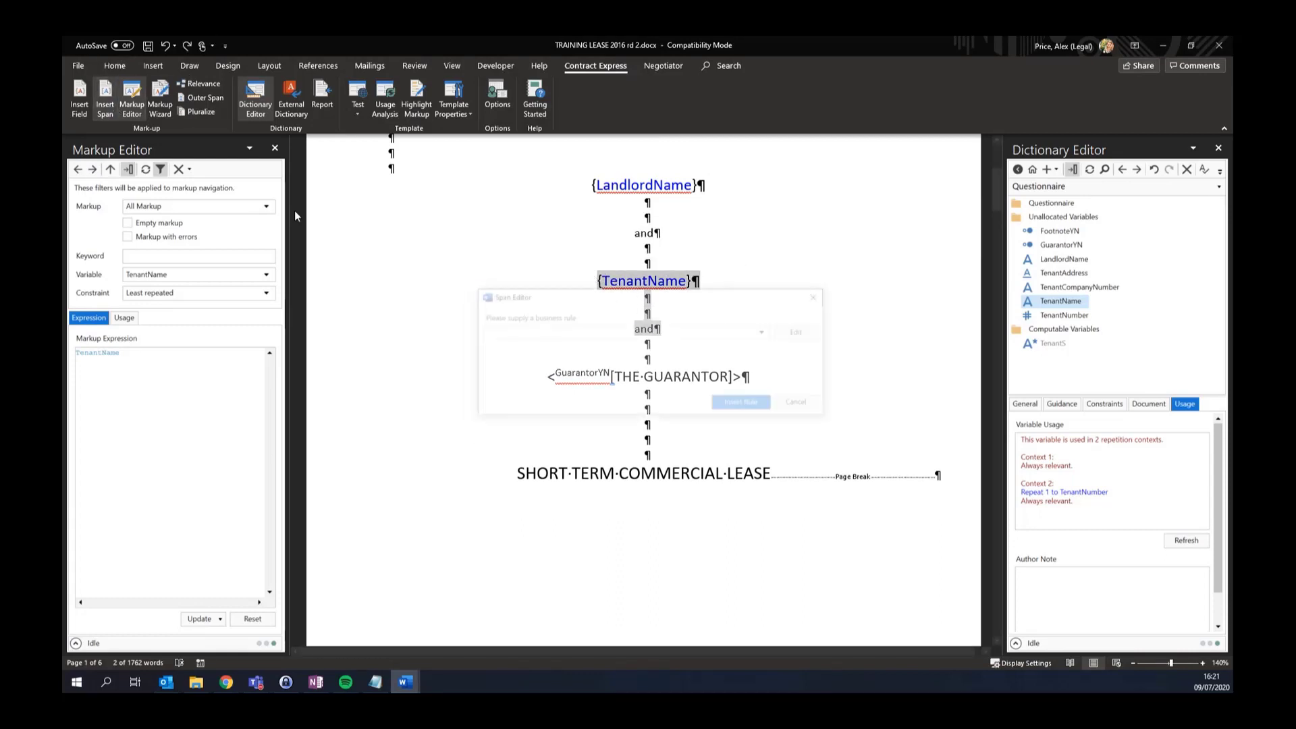
{"action": "left_click", "coordinate": [541, 331]}
{"action": "left_click", "coordinate": [520, 368]}
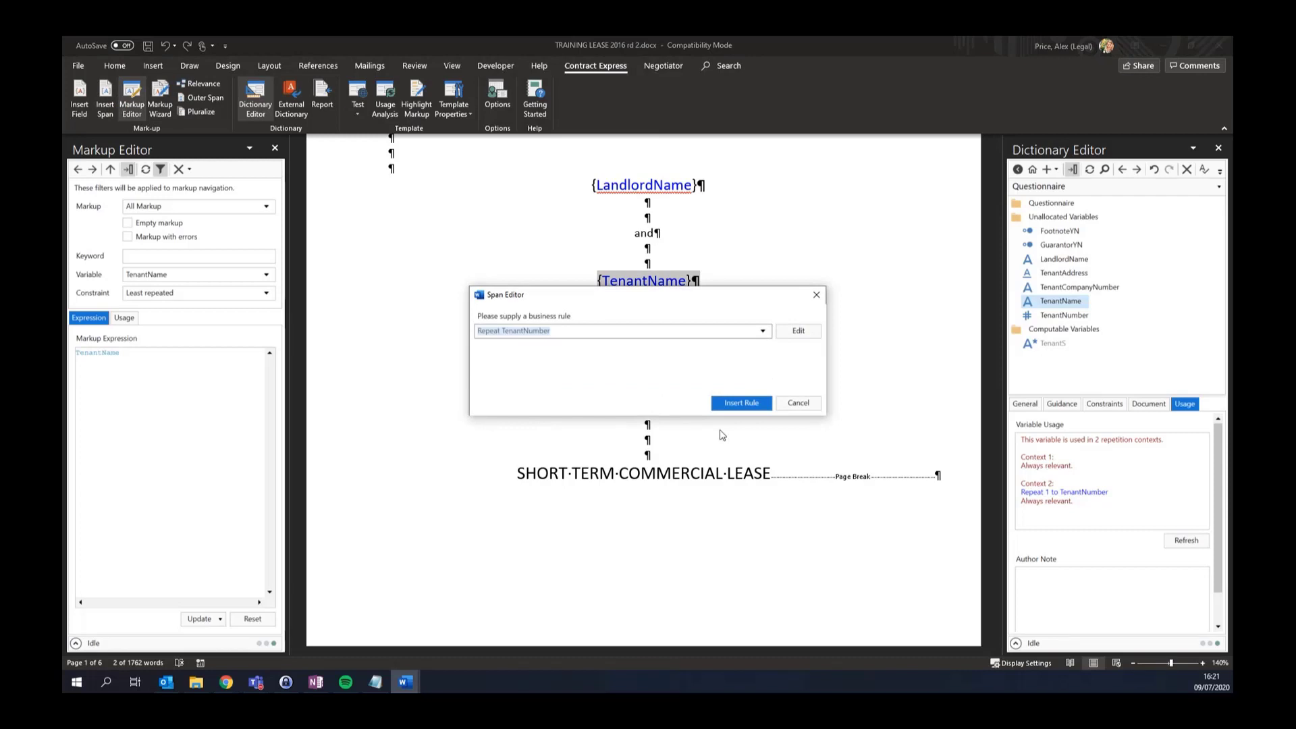
{"action": "left_click", "coordinate": [731, 403]}
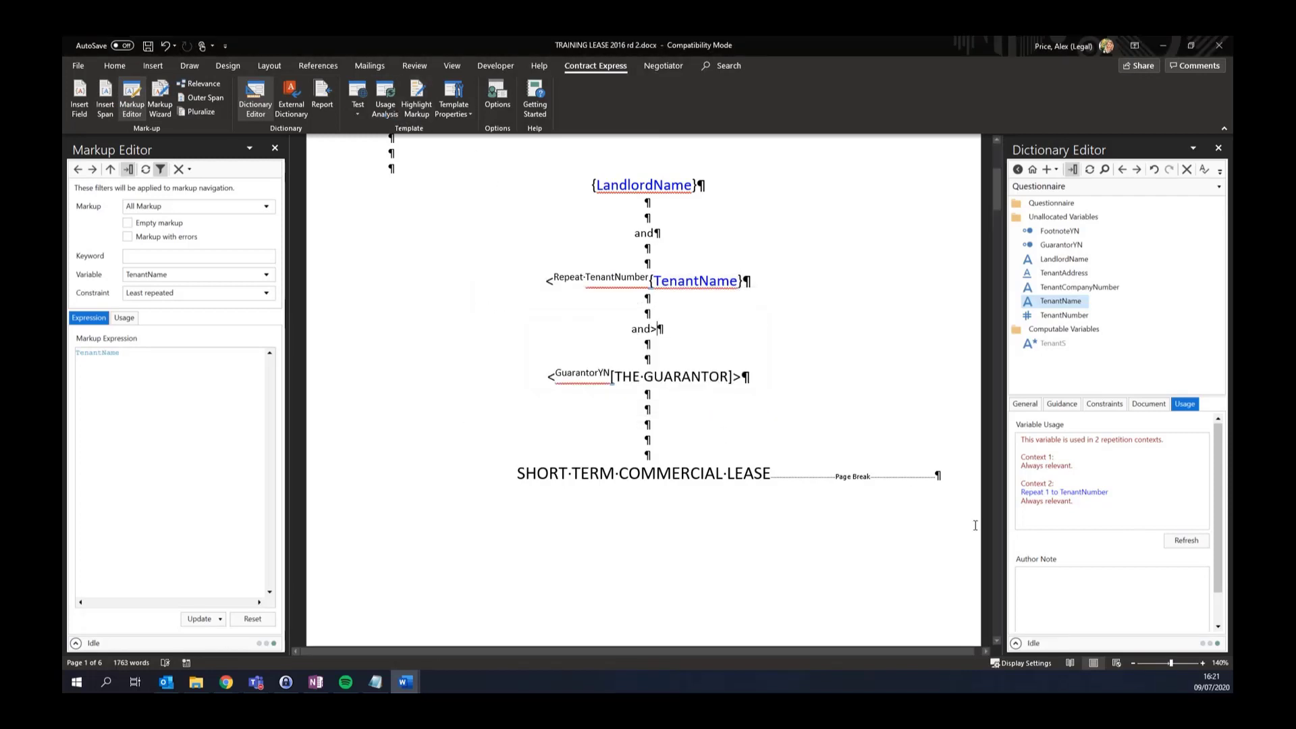
Refresh TenantName's usage to show only Repeat 1 to TenantNumber, then float and enlarge the Dictionary Editor
{"action": "left_click", "coordinate": [1186, 540]}
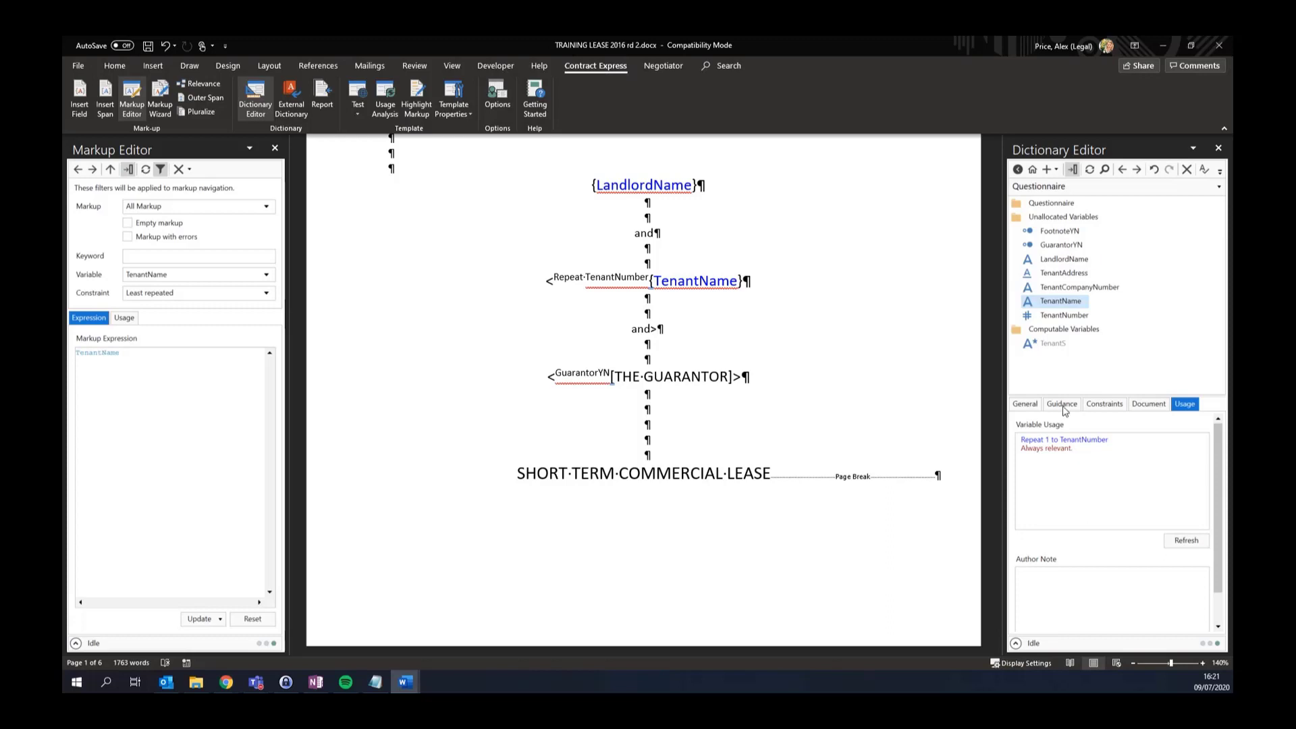
{"action": "left_click_drag", "start_coordinate": [1062, 147], "coordinate": [502, 157]}
{"action": "left_click_drag", "start_coordinate": [850, 420], "coordinate": [1077, 565]}
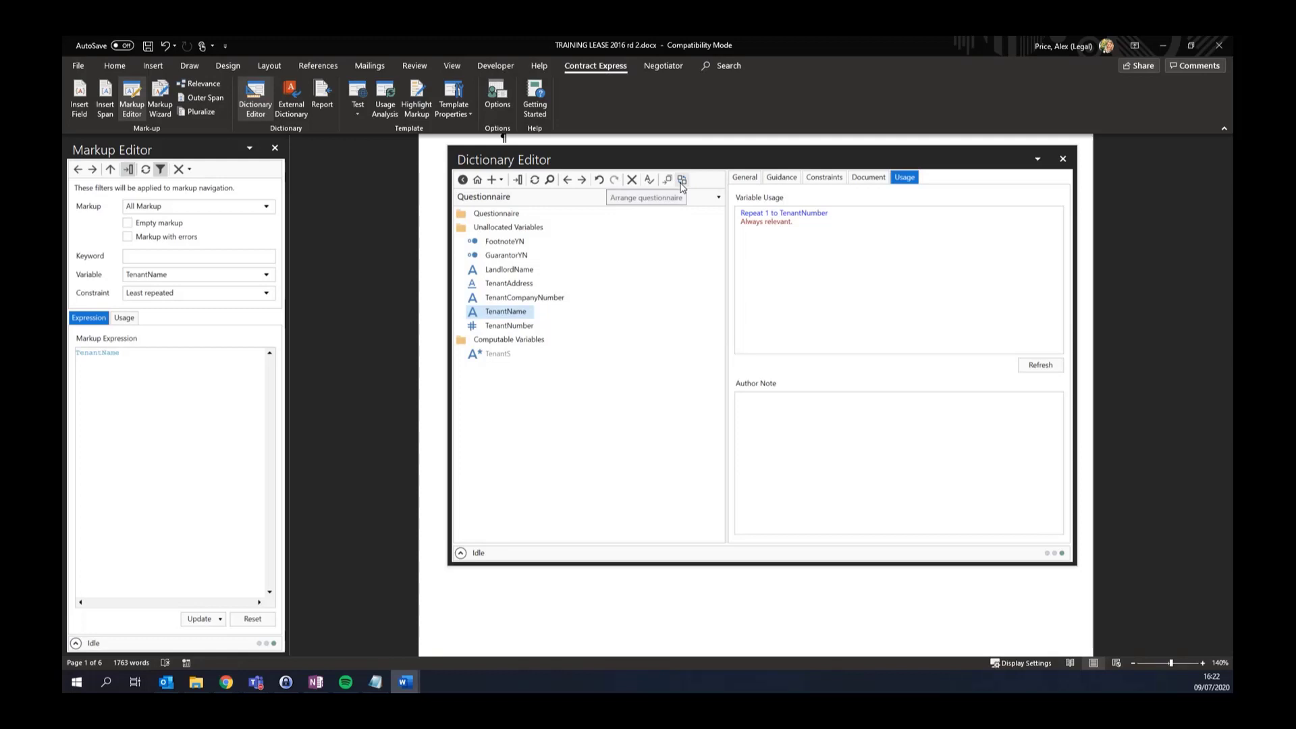
Run Usage Analysis and Arrange the questionnaire, then expand Page 1, Group 1 and Group 2
{"action": "left_click", "coordinate": [682, 180]}
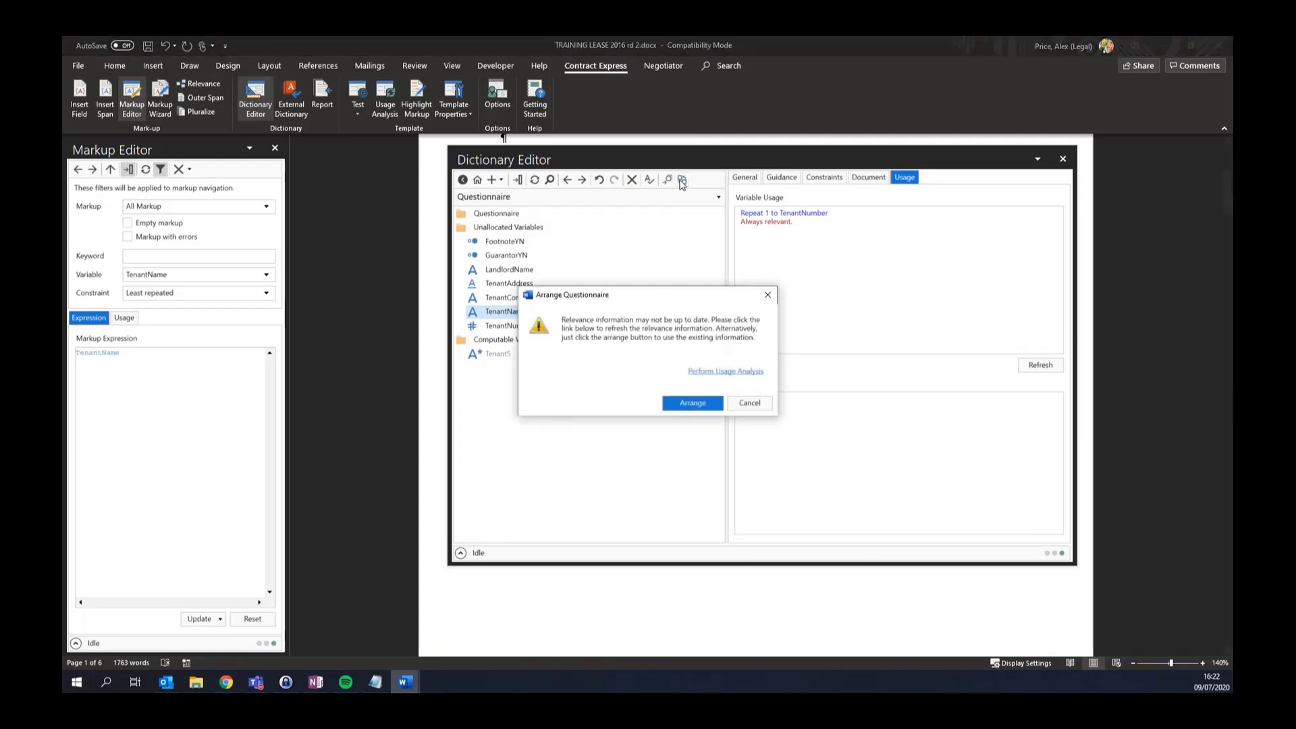
{"action": "left_click", "coordinate": [711, 373]}
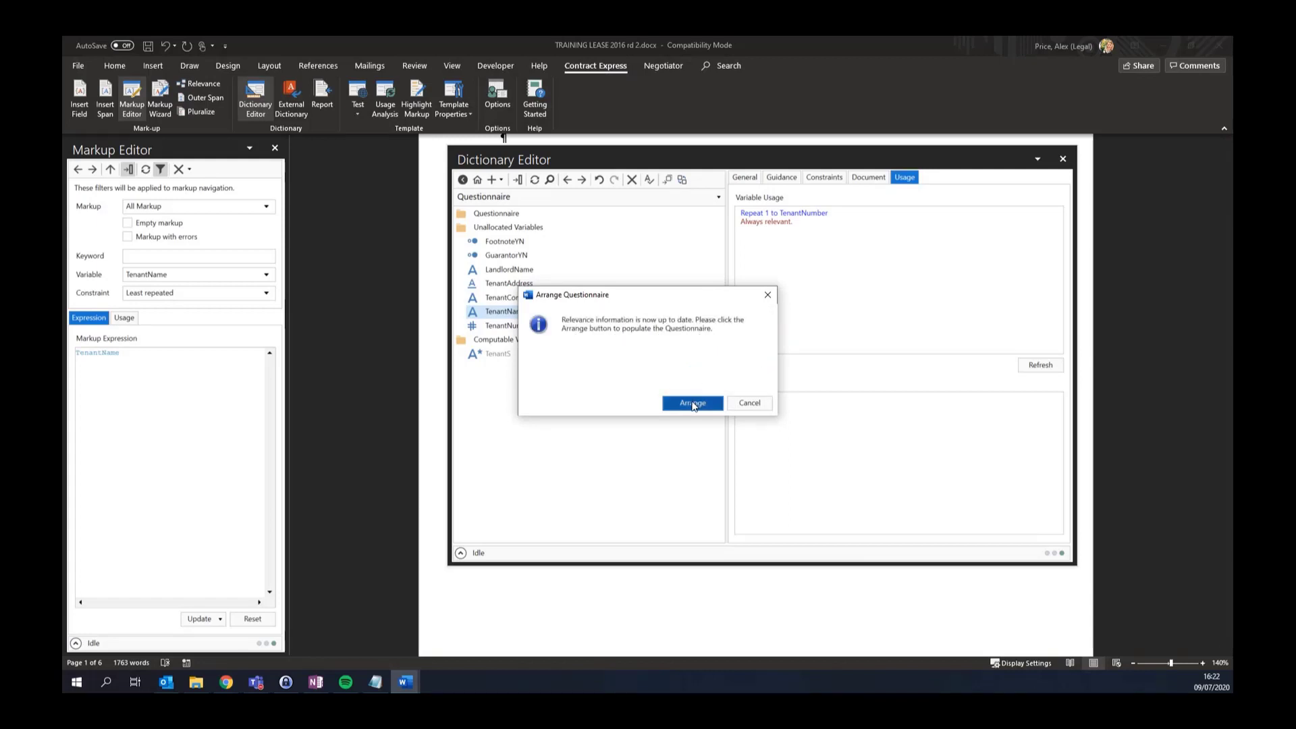
{"action": "left_click", "coordinate": [694, 403]}
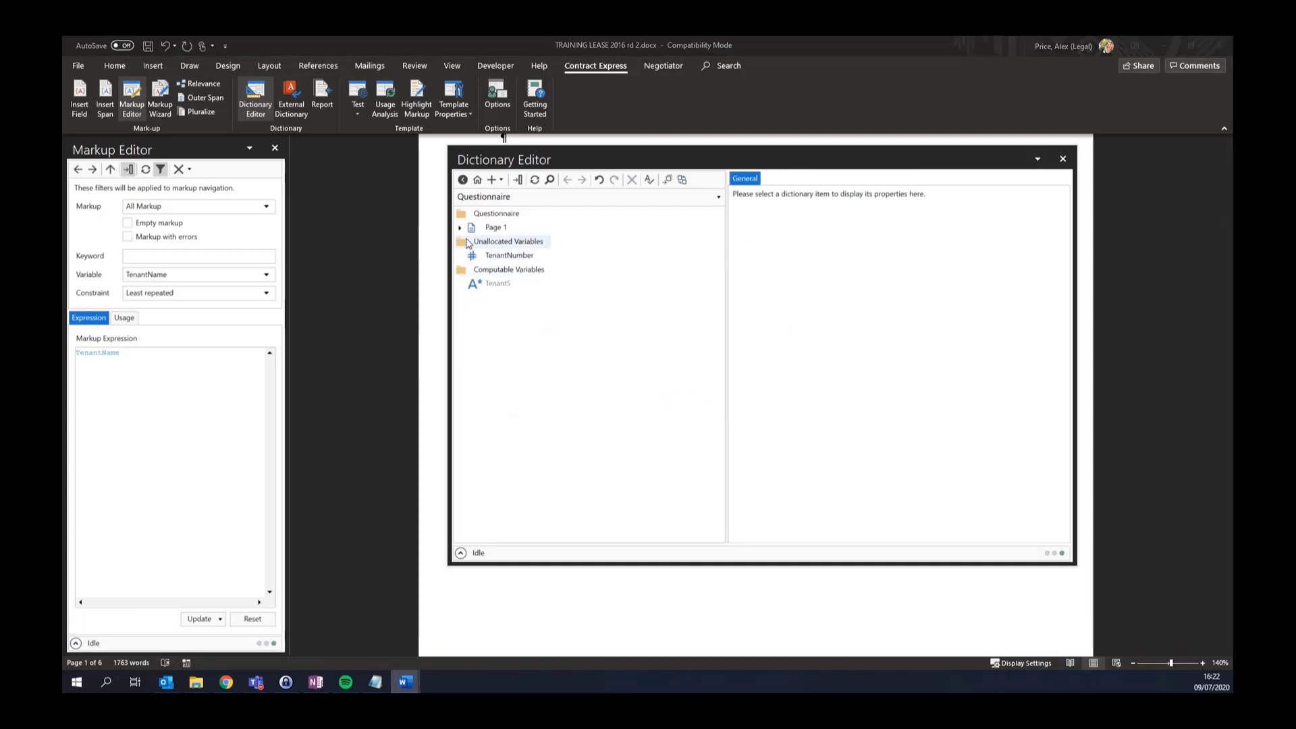
{"action": "left_click", "coordinate": [460, 228]}
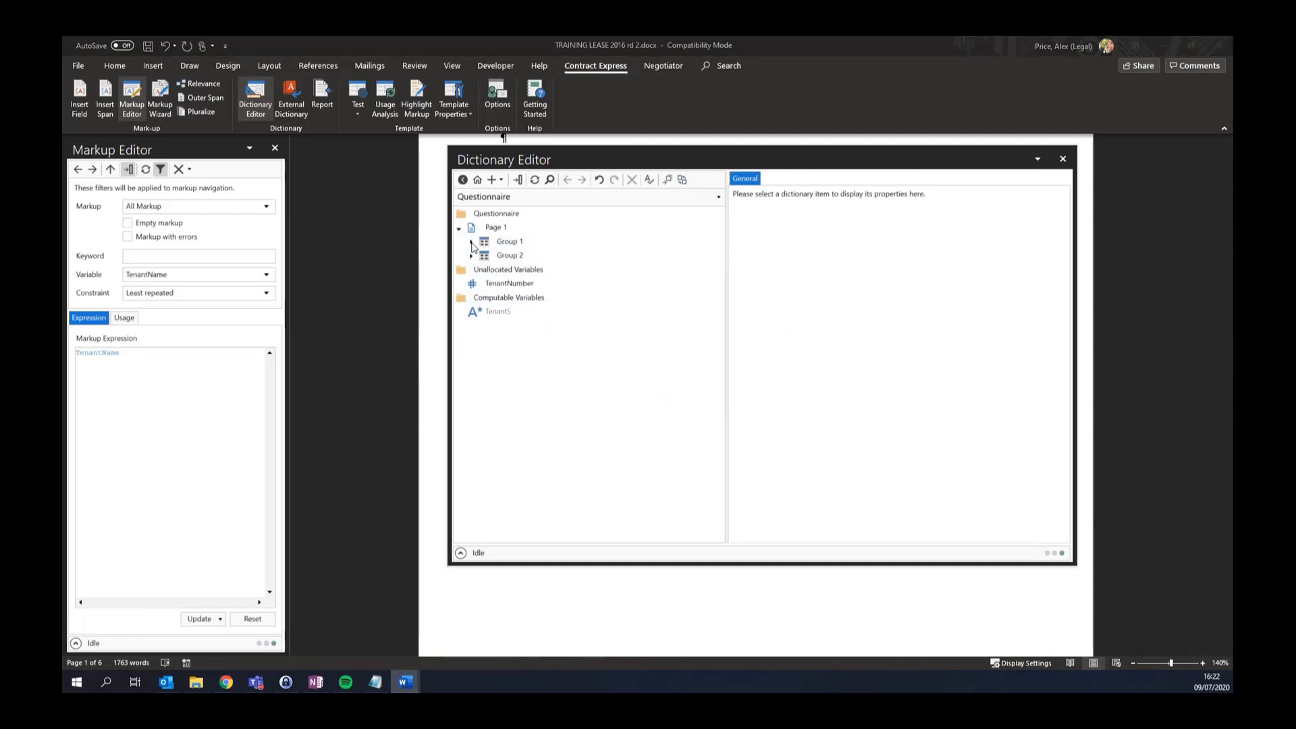
{"action": "left_click", "coordinate": [472, 244]}
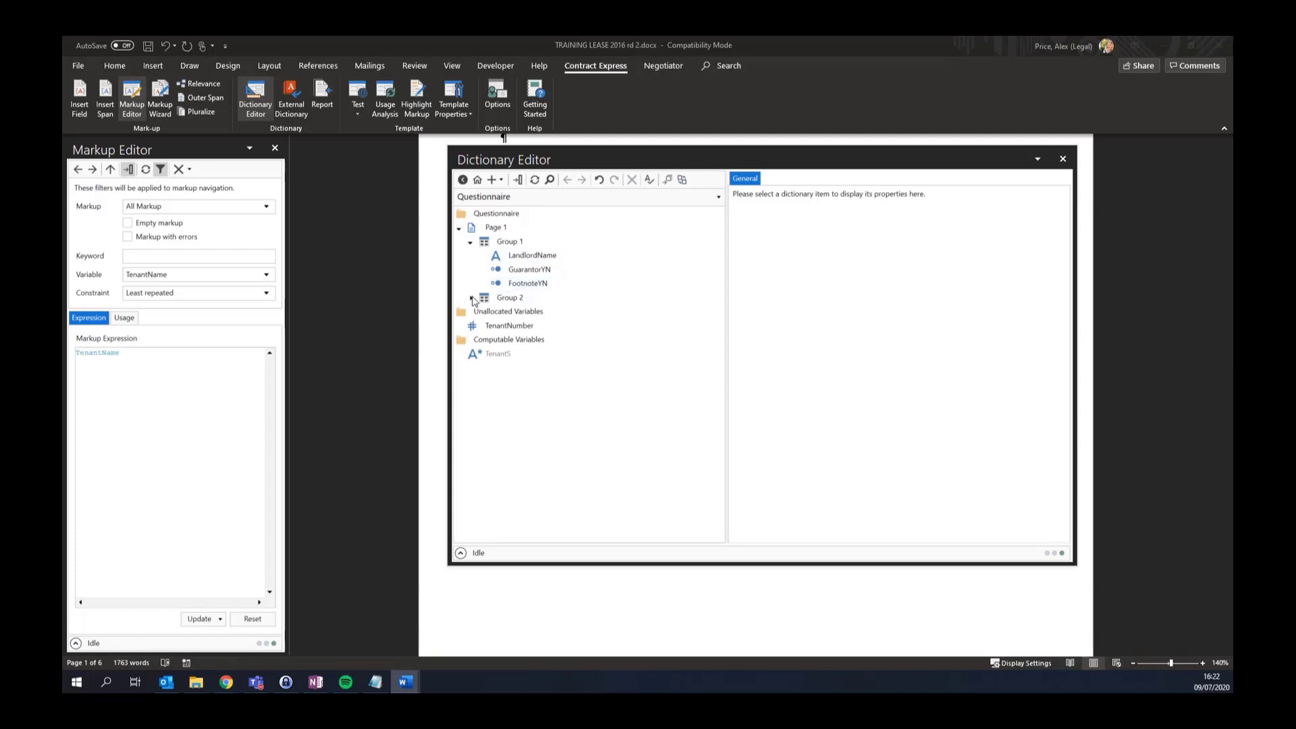
{"action": "left_click", "coordinate": [472, 298]}
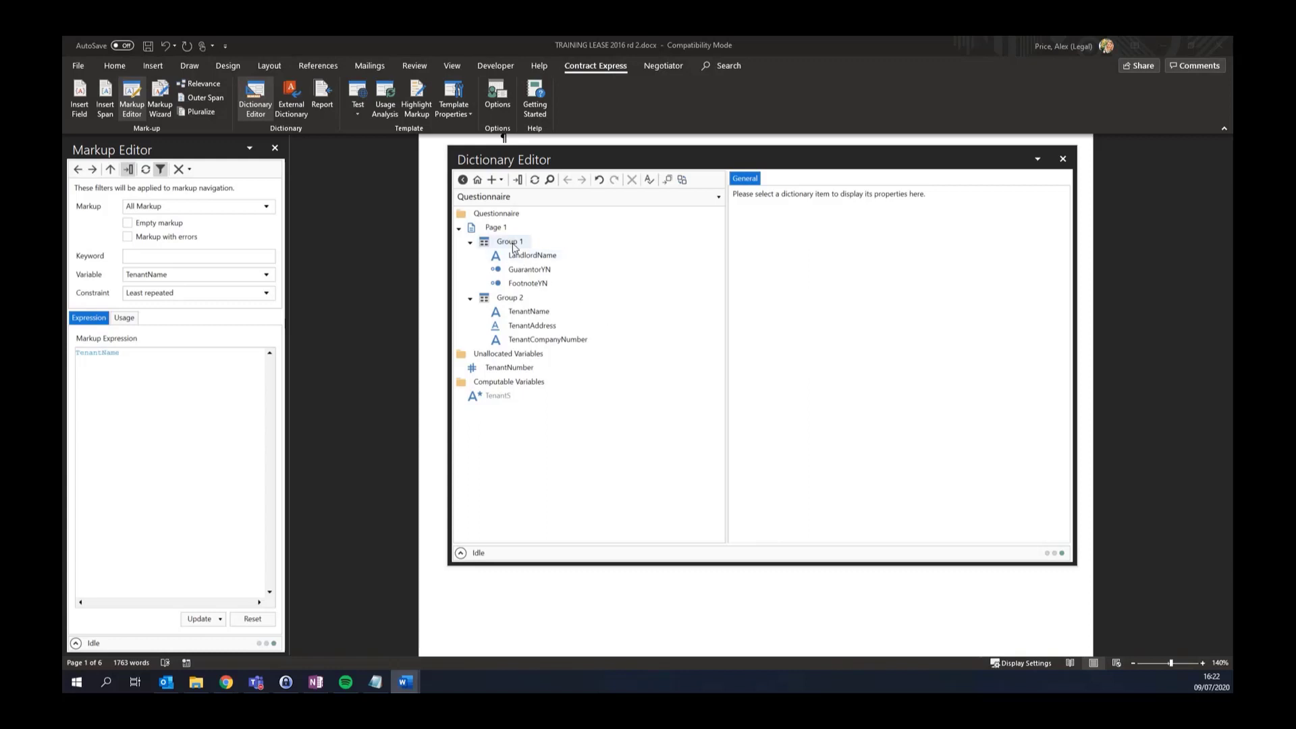
{"action": "left_click", "coordinate": [511, 302]}
Duplicate Group 2 into 'Group 2 - Copy' holding copies of TenantName, TenantAddress and TenantCompanyNumber
{"action": "right_click", "coordinate": [511, 302]}
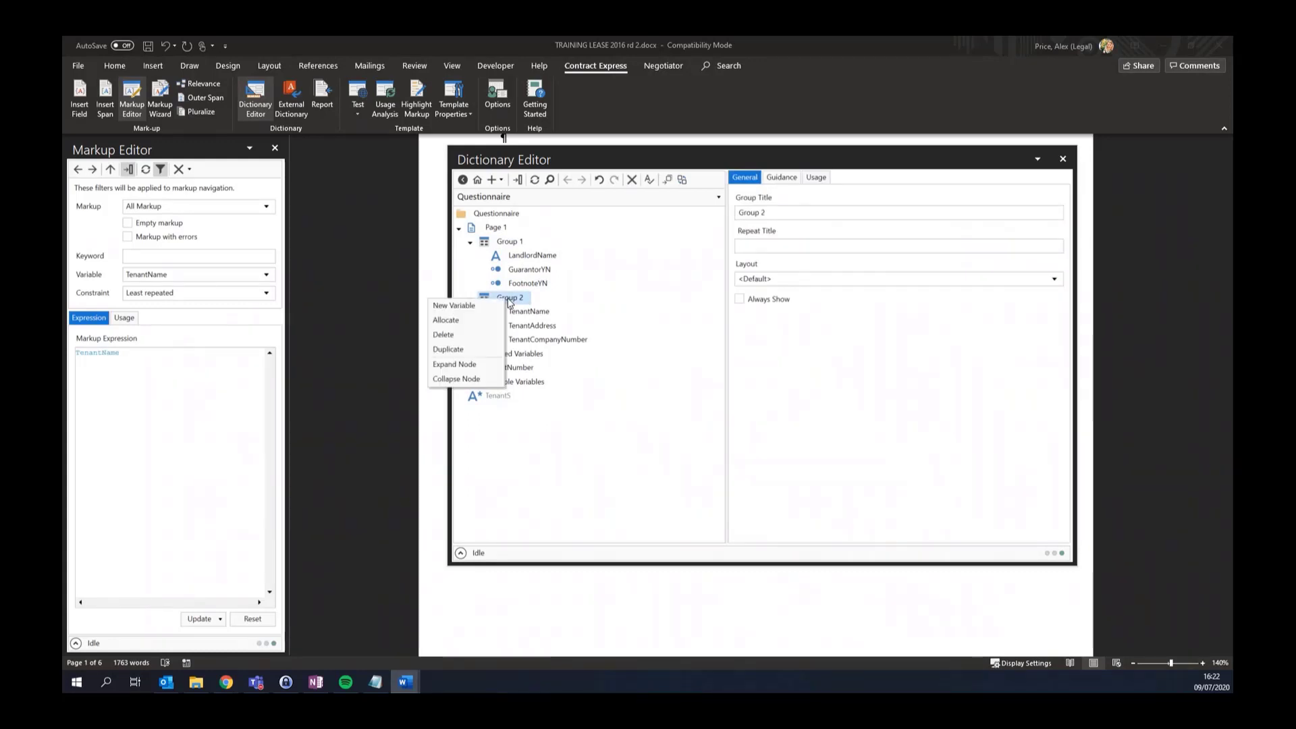
{"action": "left_click", "coordinate": [468, 358]}
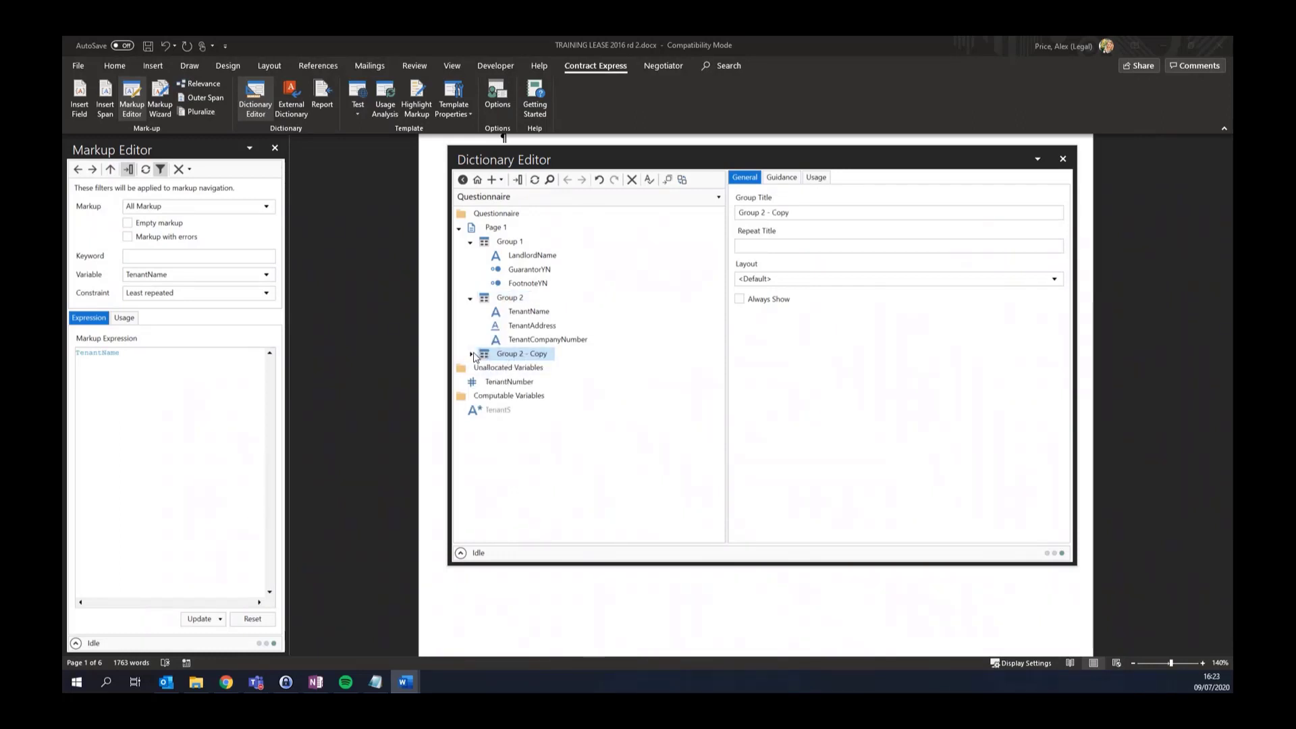
{"action": "left_click", "coordinate": [472, 354]}
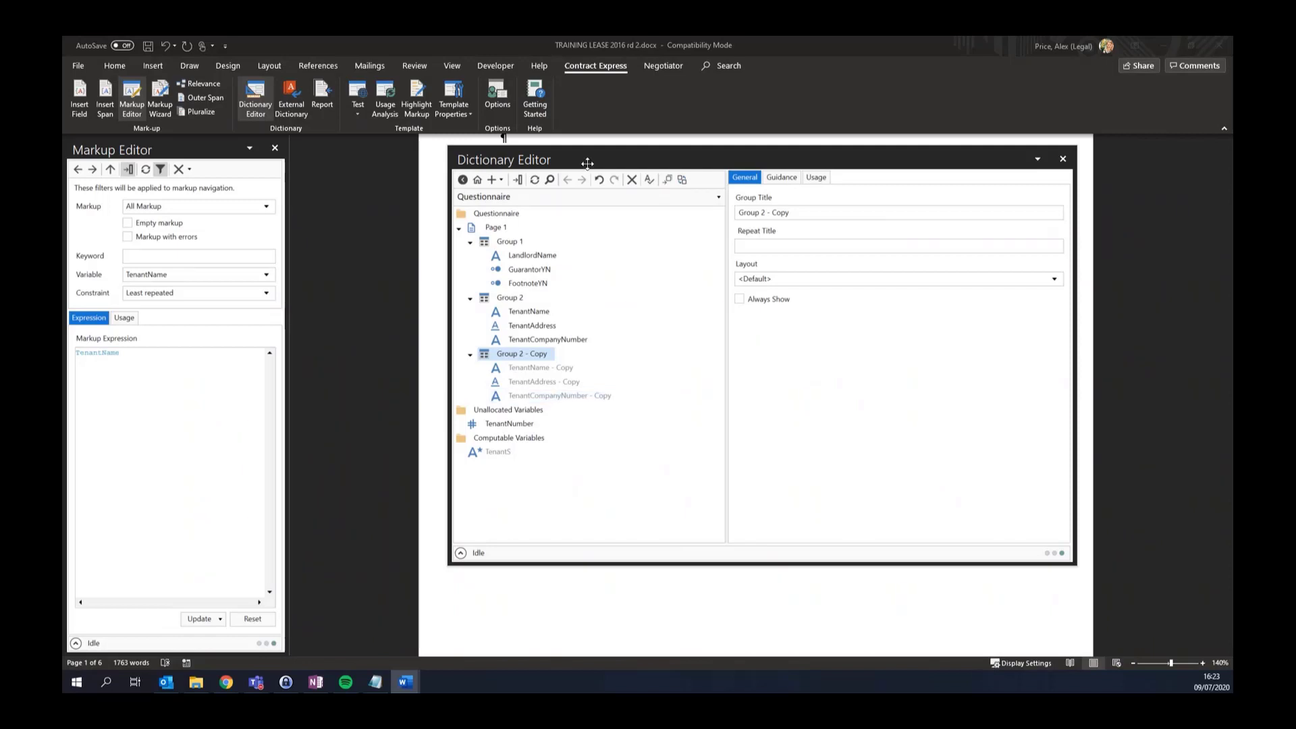
Dock the Dictionary Editor to the right of the document and scroll down to Computable Variables
{"action": "left_click_drag", "start_coordinate": [587, 163], "coordinate": [1149, 287]}
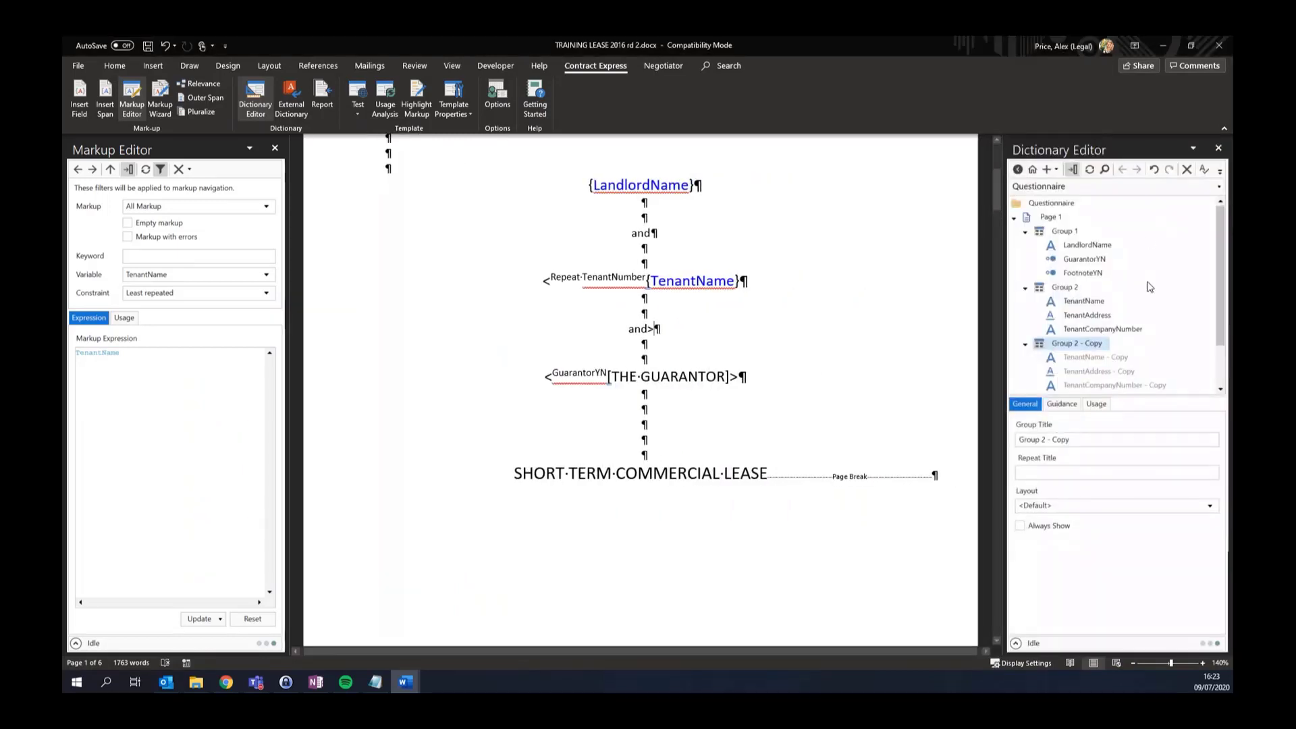
{"action": "scroll", "coordinate": [1150, 287], "scroll_direction": "down", "scroll_amount": 2}
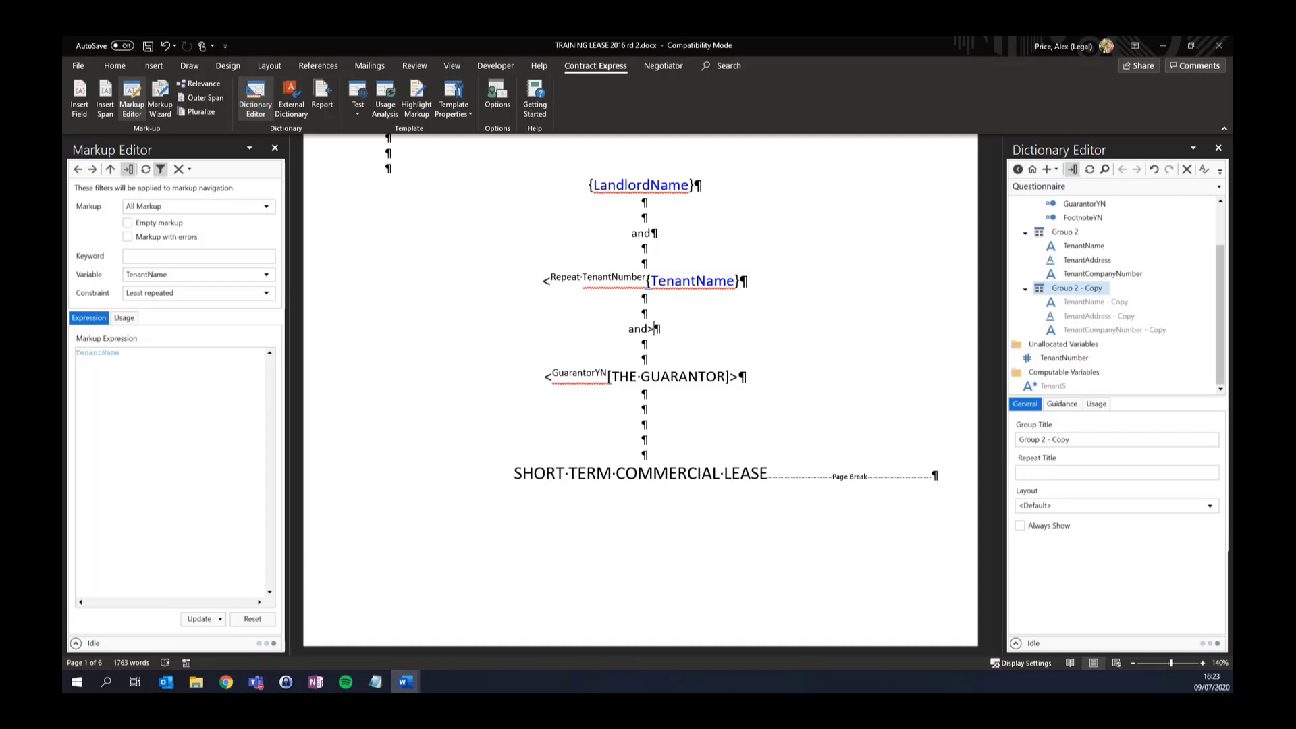
{"action": "key", "text": "alt+Tab"}
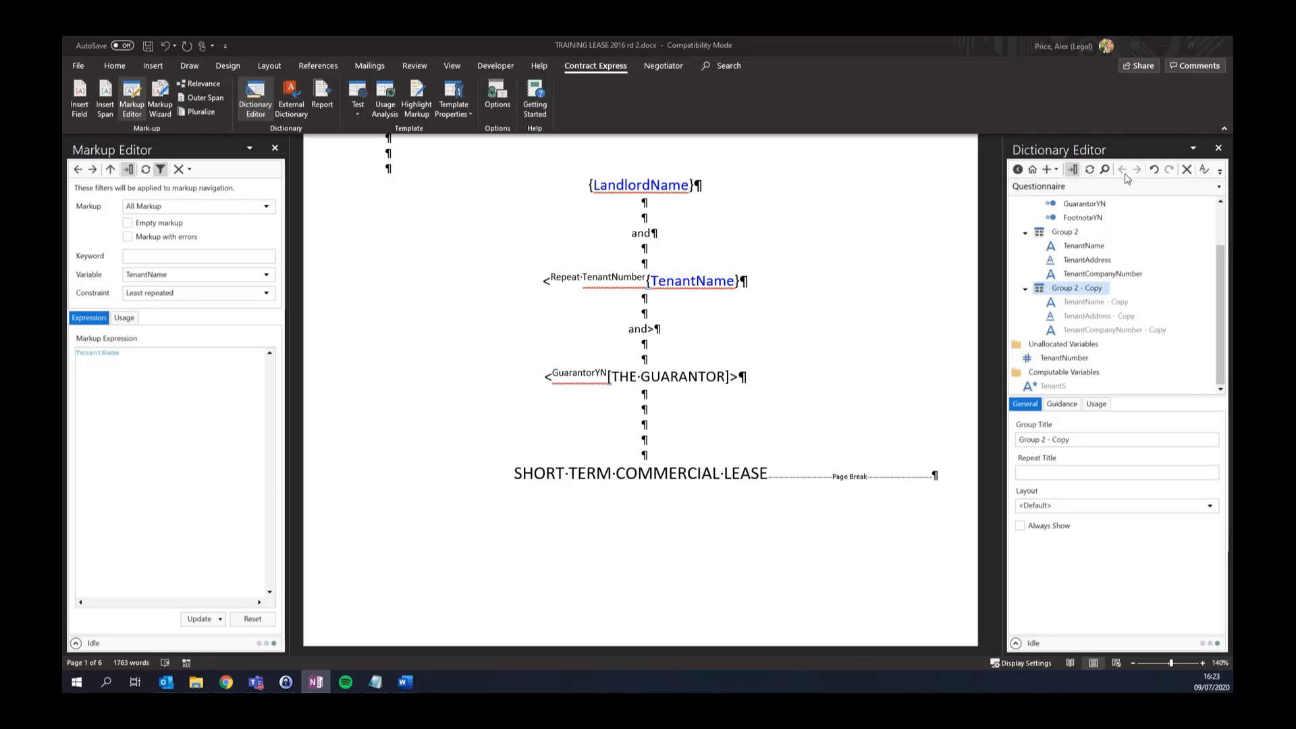
Switch the dictionary to the All Variables flat list and show its filter options
{"action": "left_click", "coordinate": [1060, 189]}
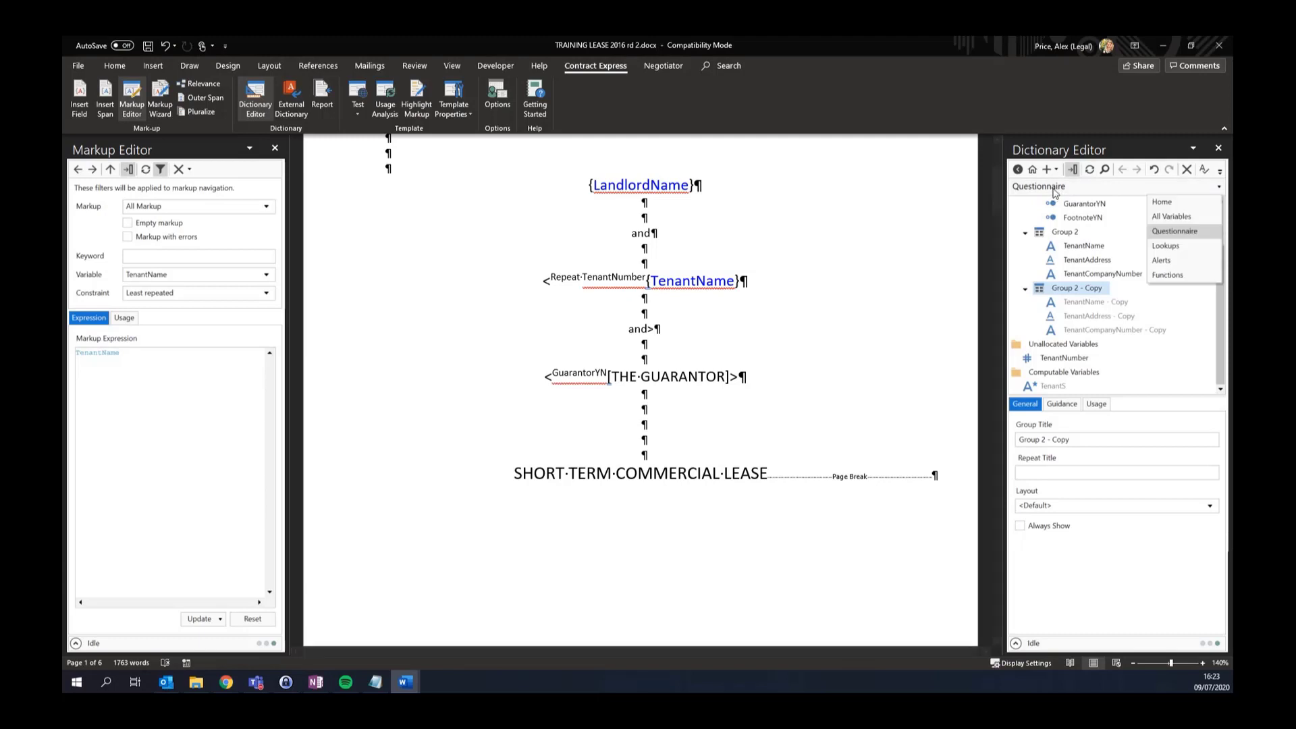
{"action": "left_click", "coordinate": [1170, 220]}
{"action": "left_click", "coordinate": [1119, 170]}
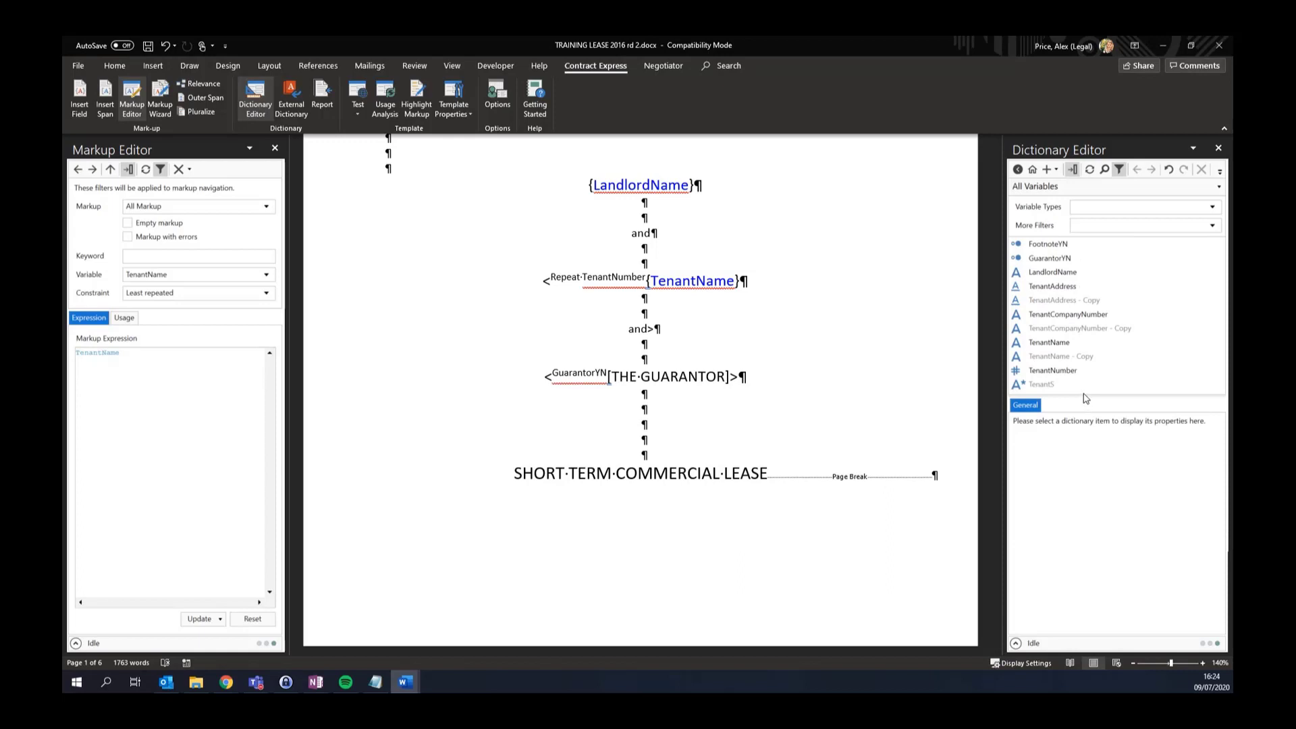
{"action": "left_click_drag", "start_coordinate": [1085, 404], "coordinate": [1085, 432]}
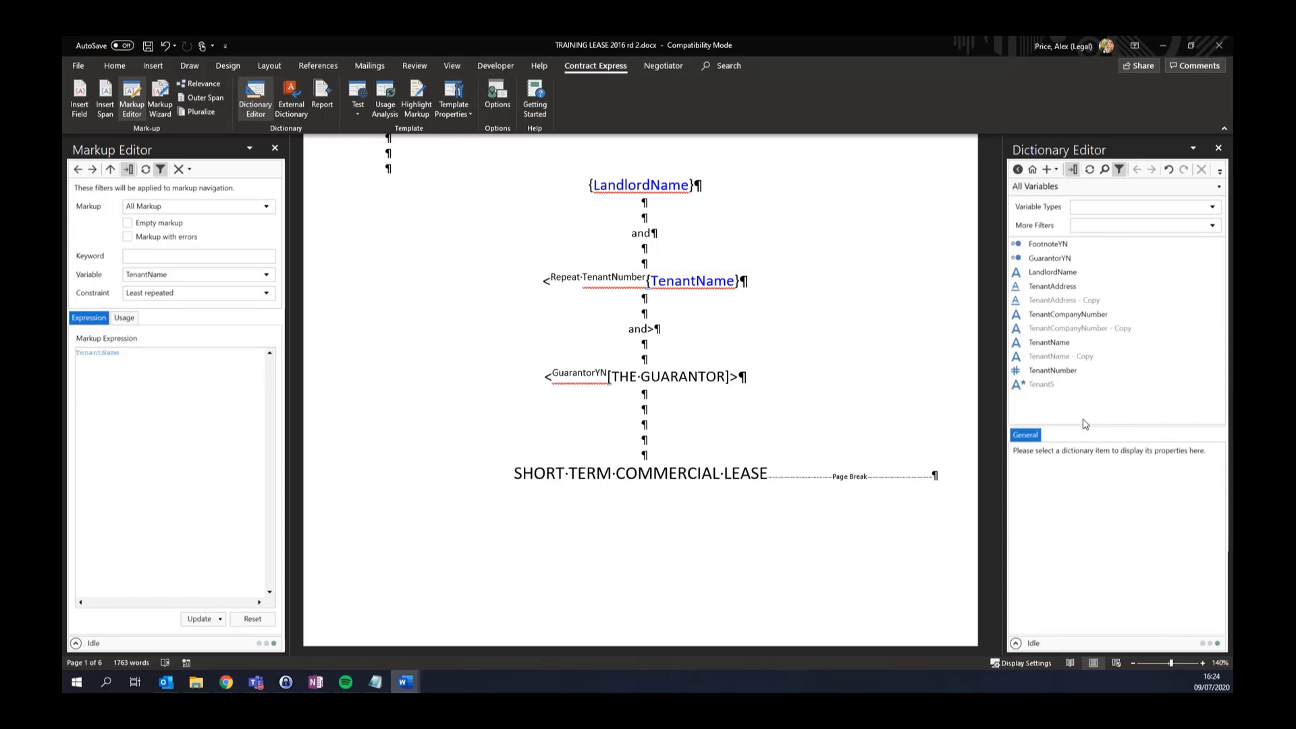
Browse the Variable Types and More Filters dropdowns, then view the other open Word documents
{"action": "left_click", "coordinate": [1123, 210]}
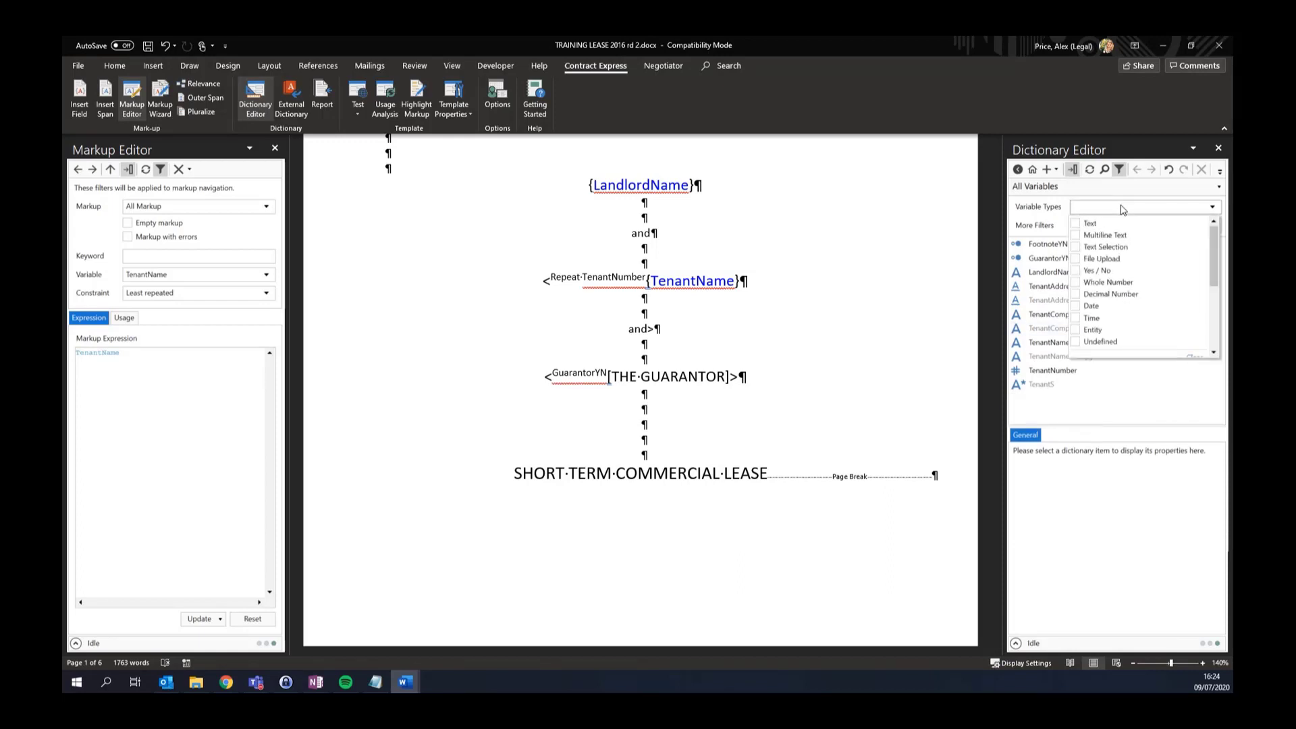
{"action": "left_click", "coordinate": [1089, 204]}
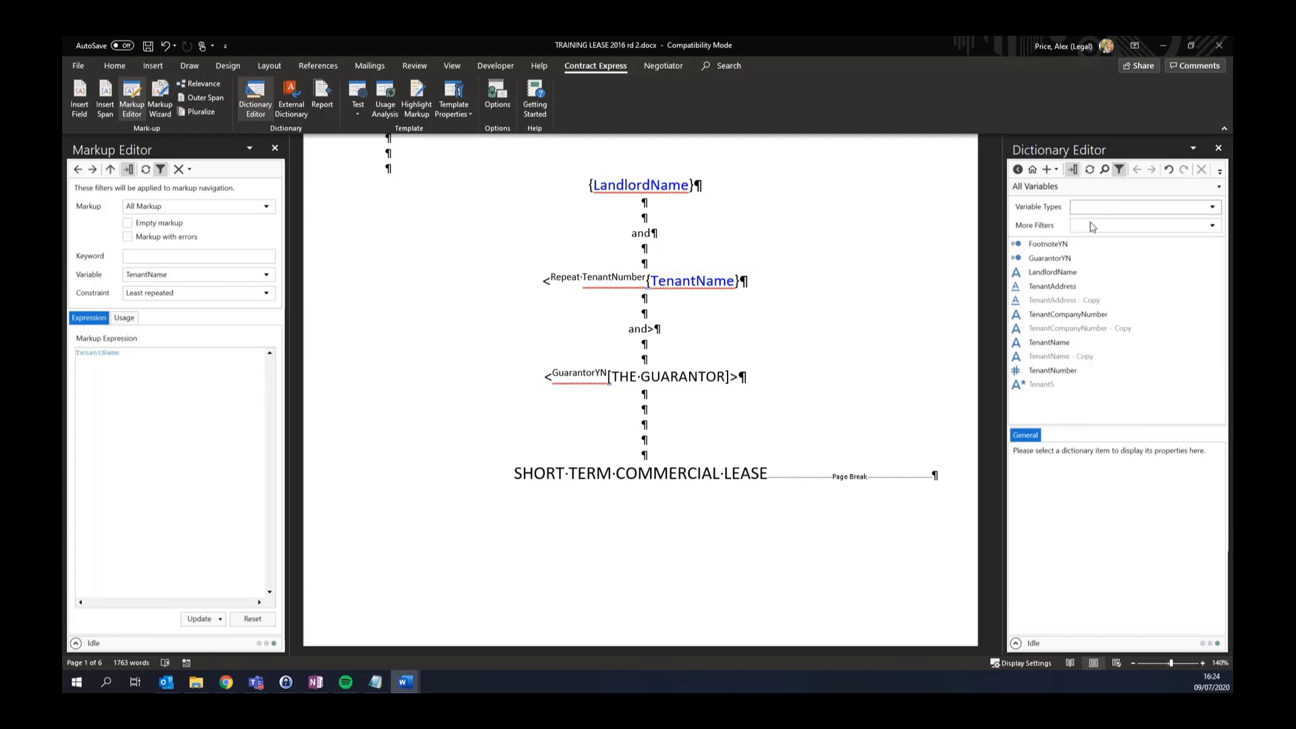
{"action": "left_click", "coordinate": [1093, 229]}
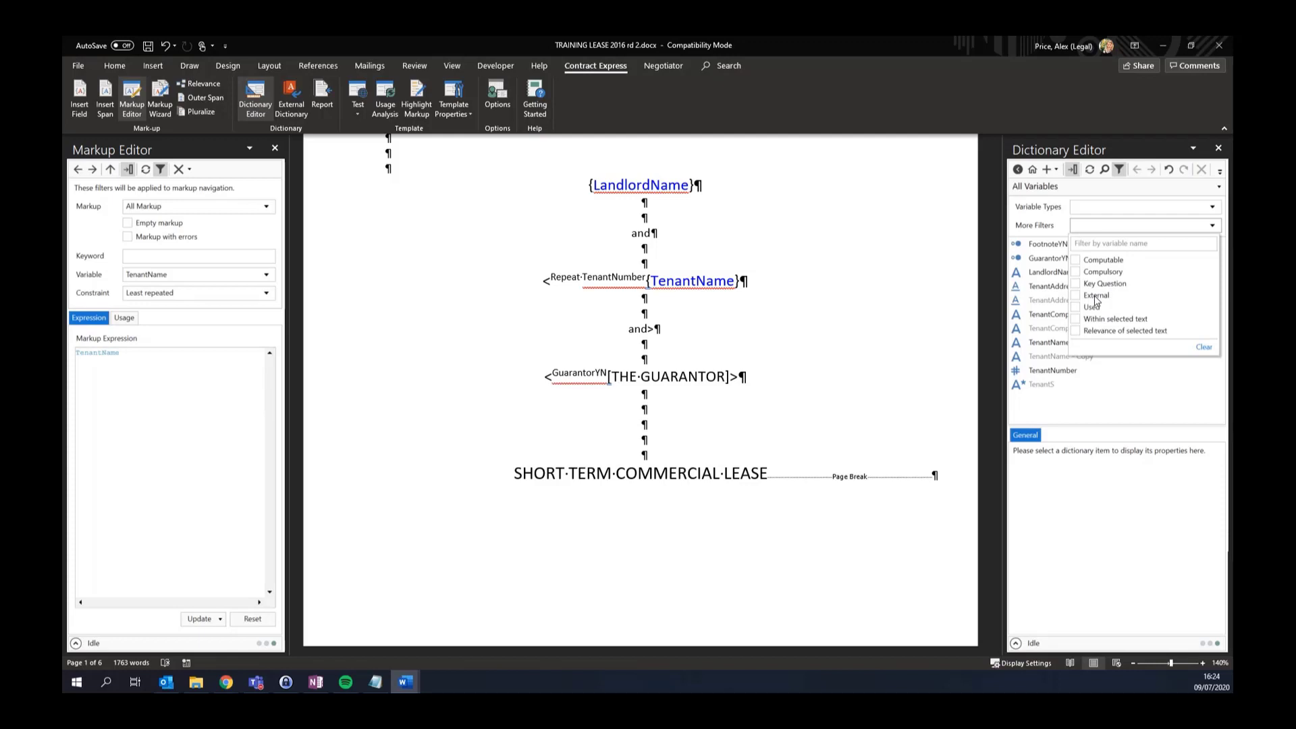
{"action": "left_click", "coordinate": [404, 682]}
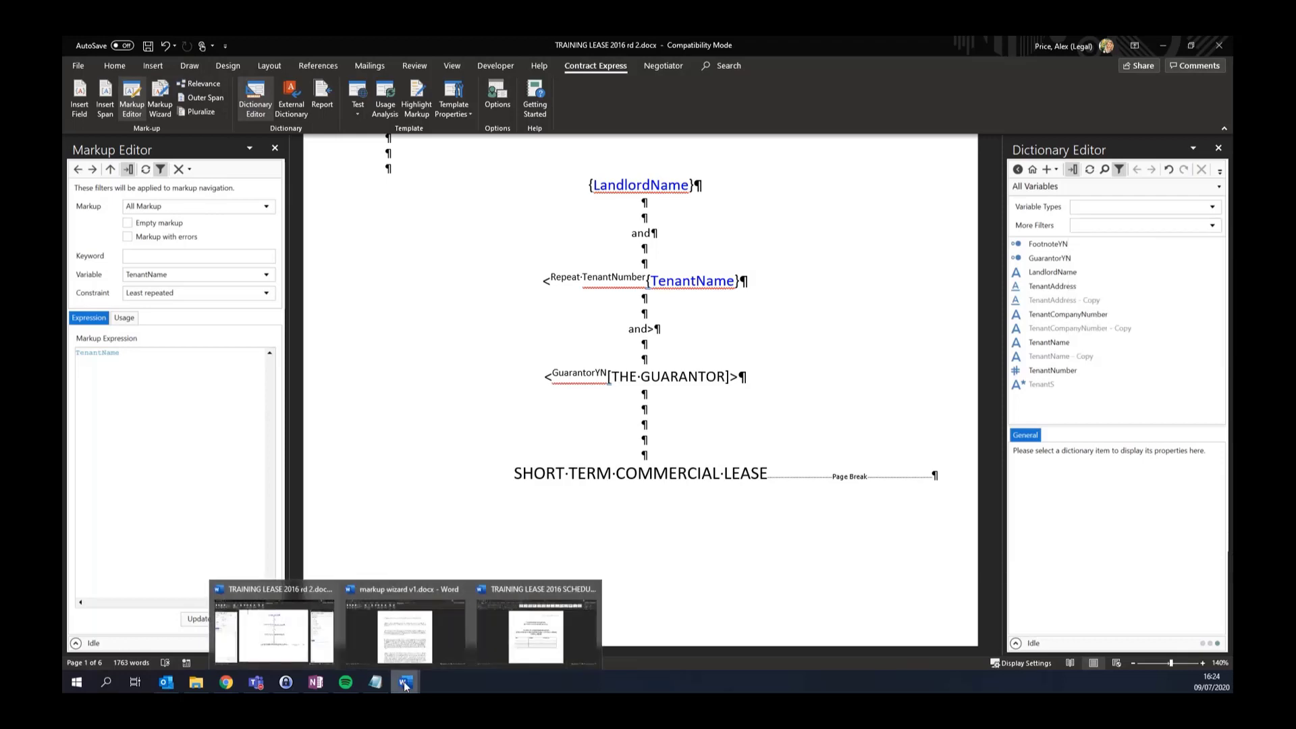
Open the lease schedule's Dictionary Editor, widen it, and view the LeaseDate variable
{"action": "left_click", "coordinate": [537, 625]}
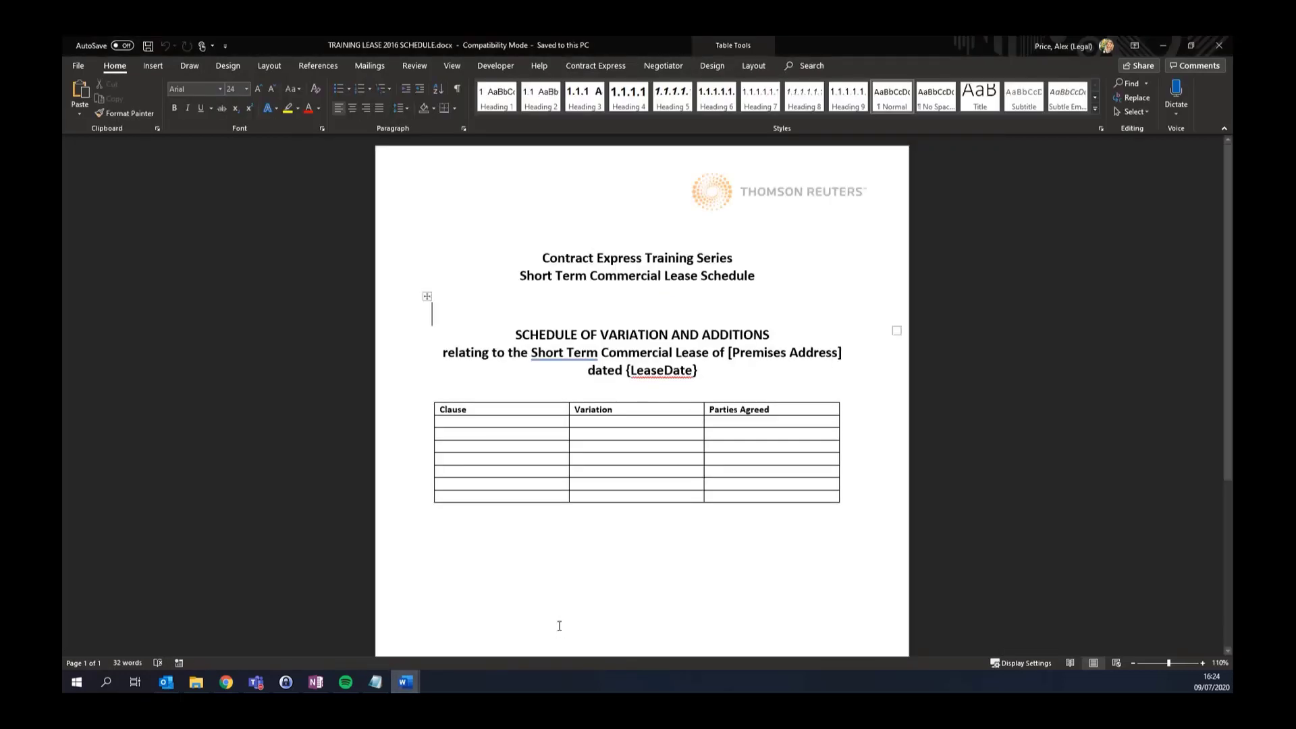
{"action": "left_click", "coordinate": [604, 67]}
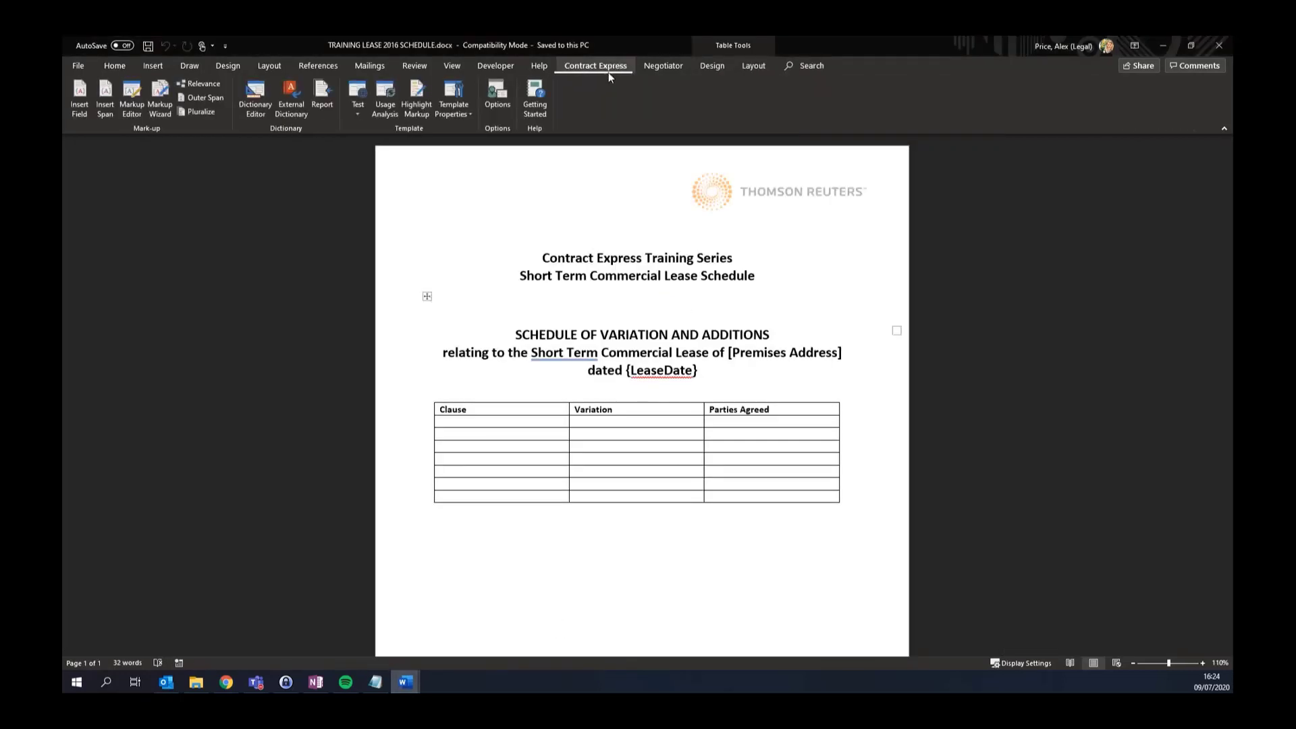
{"action": "left_click", "coordinate": [263, 109]}
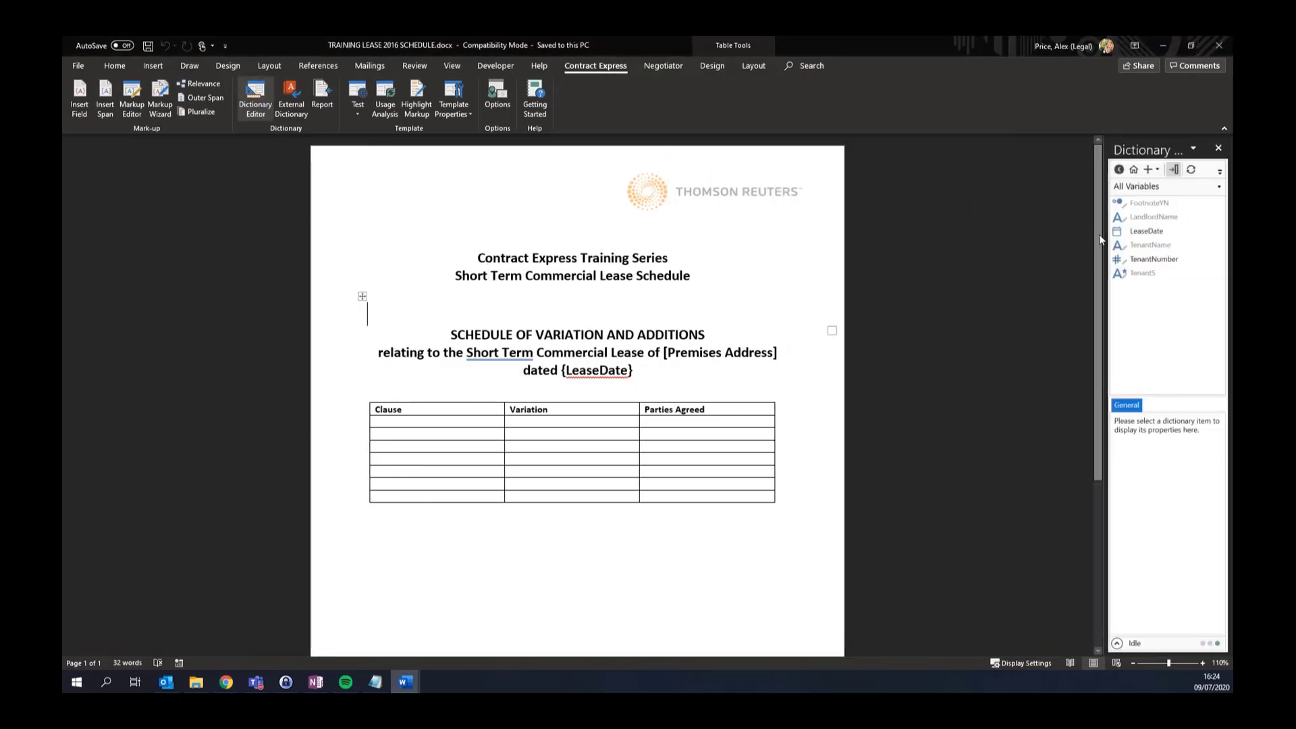
{"action": "left_click_drag", "start_coordinate": [1104, 236], "coordinate": [945, 236]}
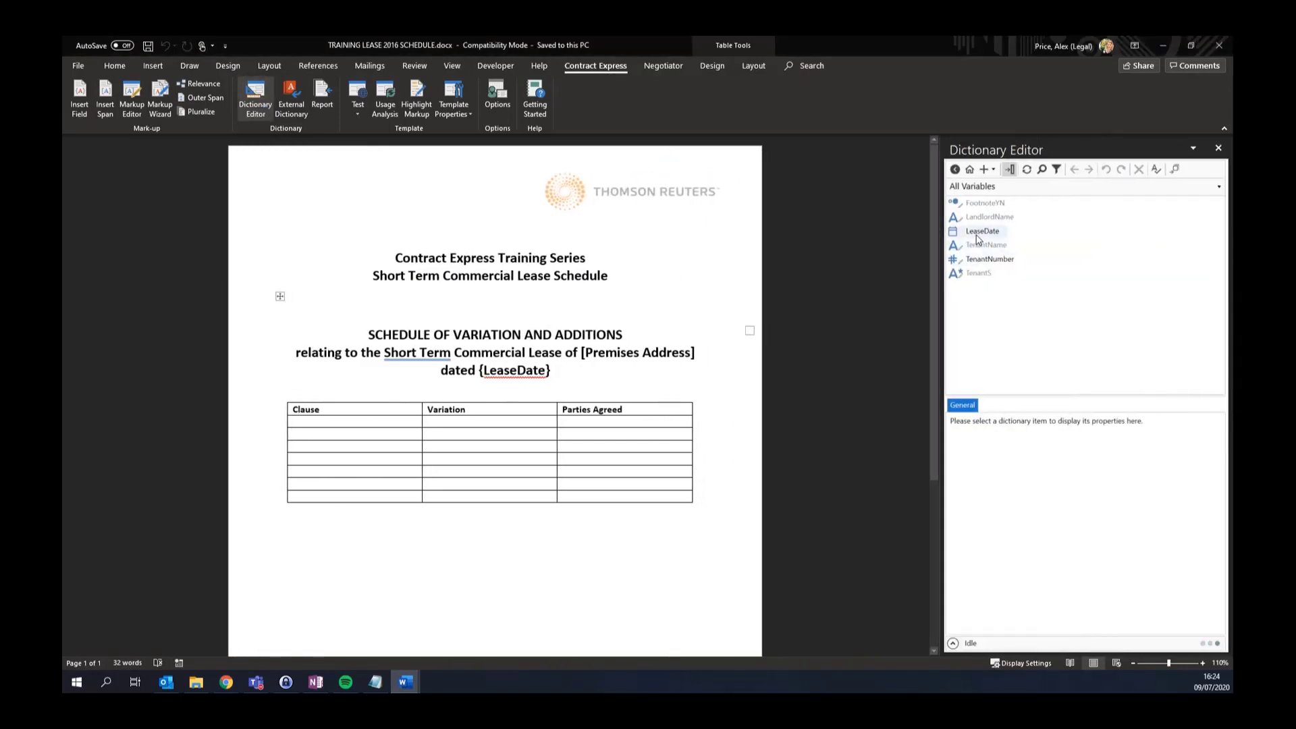
{"action": "left_click", "coordinate": [977, 238]}
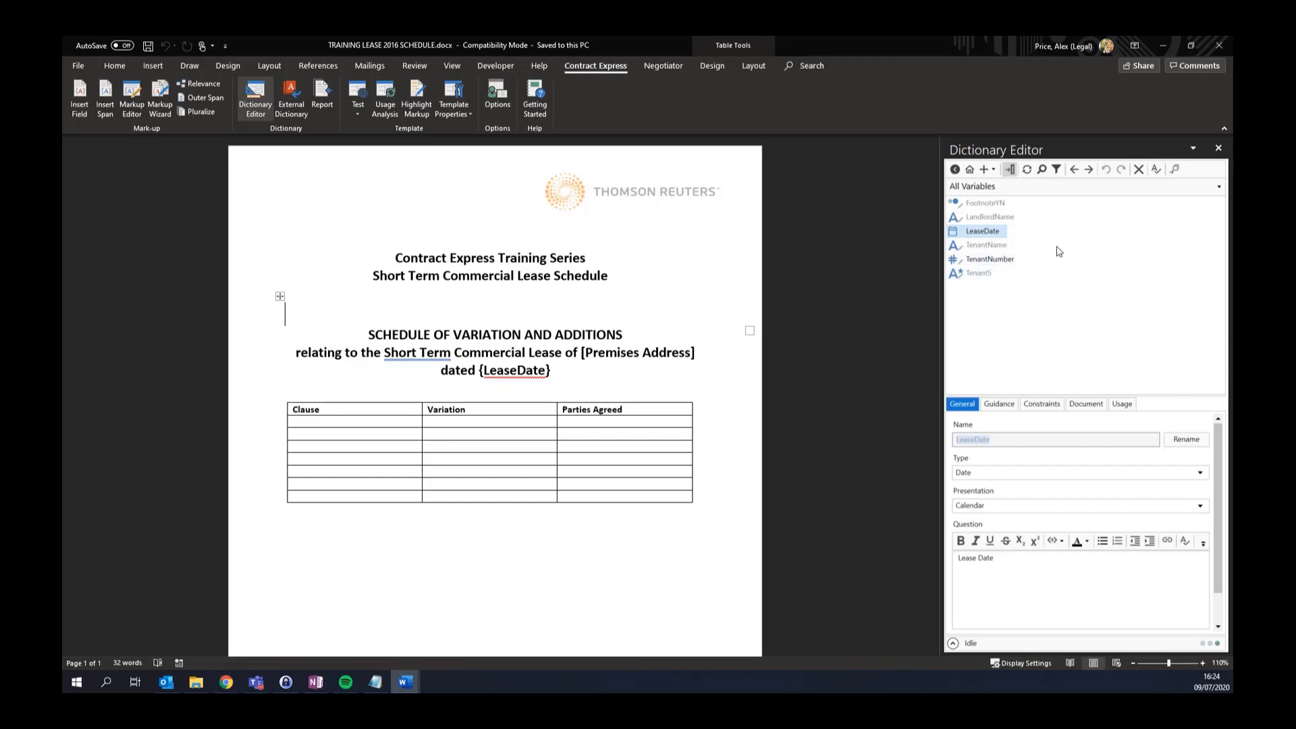
Filter the dictionary to External, then Not External variables, and return to the lease
{"action": "left_click", "coordinate": [1057, 170]}
{"action": "left_click", "coordinate": [1048, 227]}
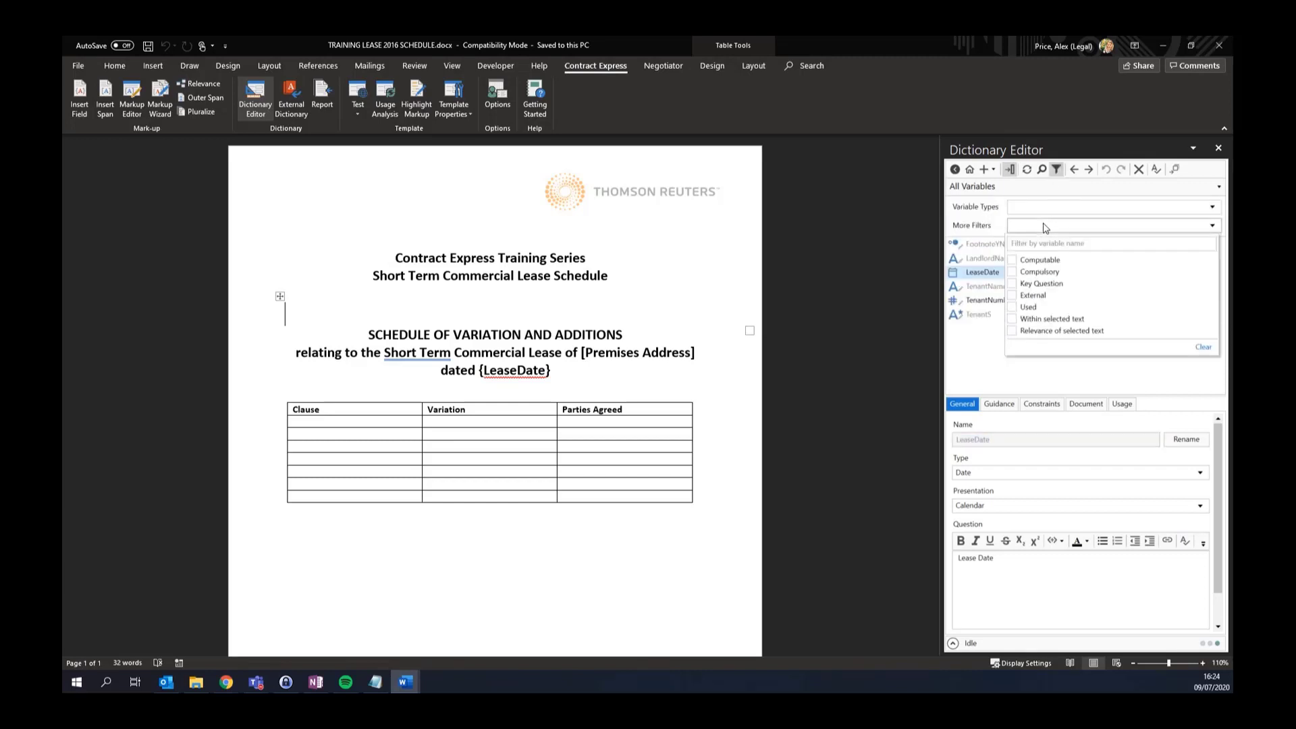
{"action": "left_click", "coordinate": [1031, 298]}
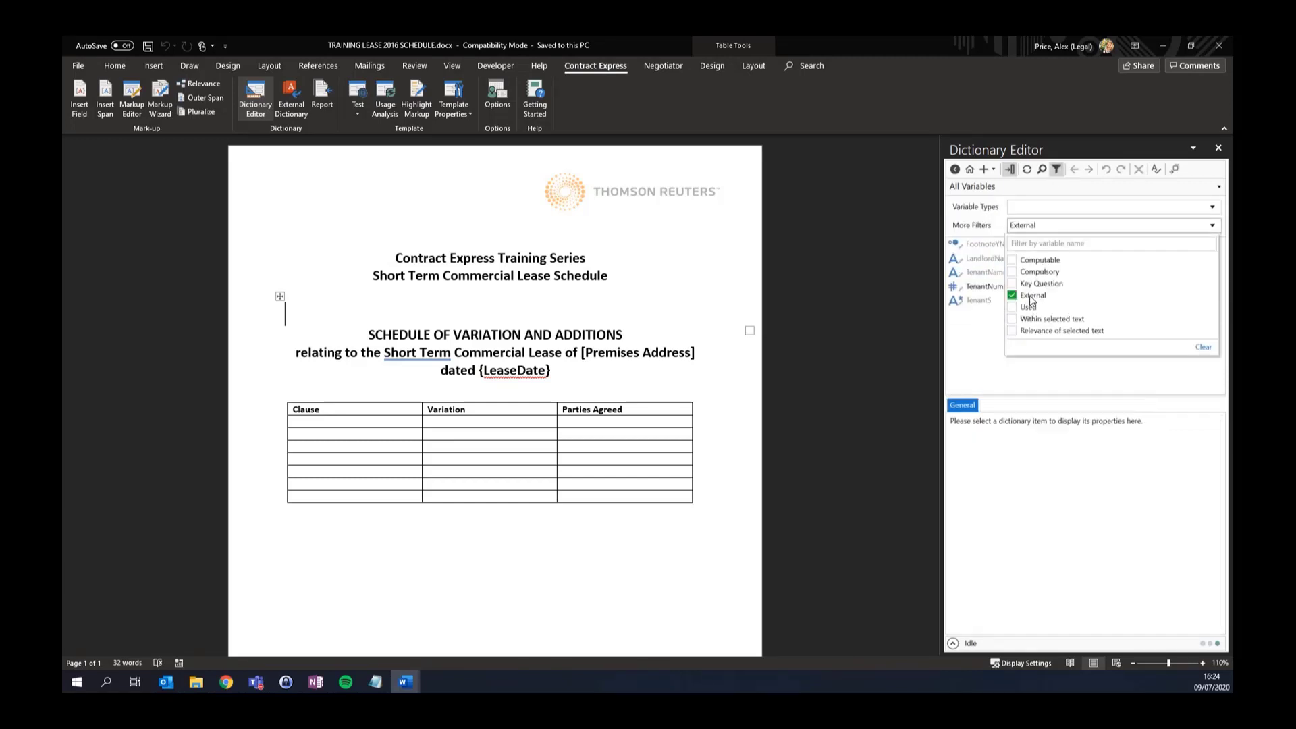
{"action": "left_click", "coordinate": [967, 341]}
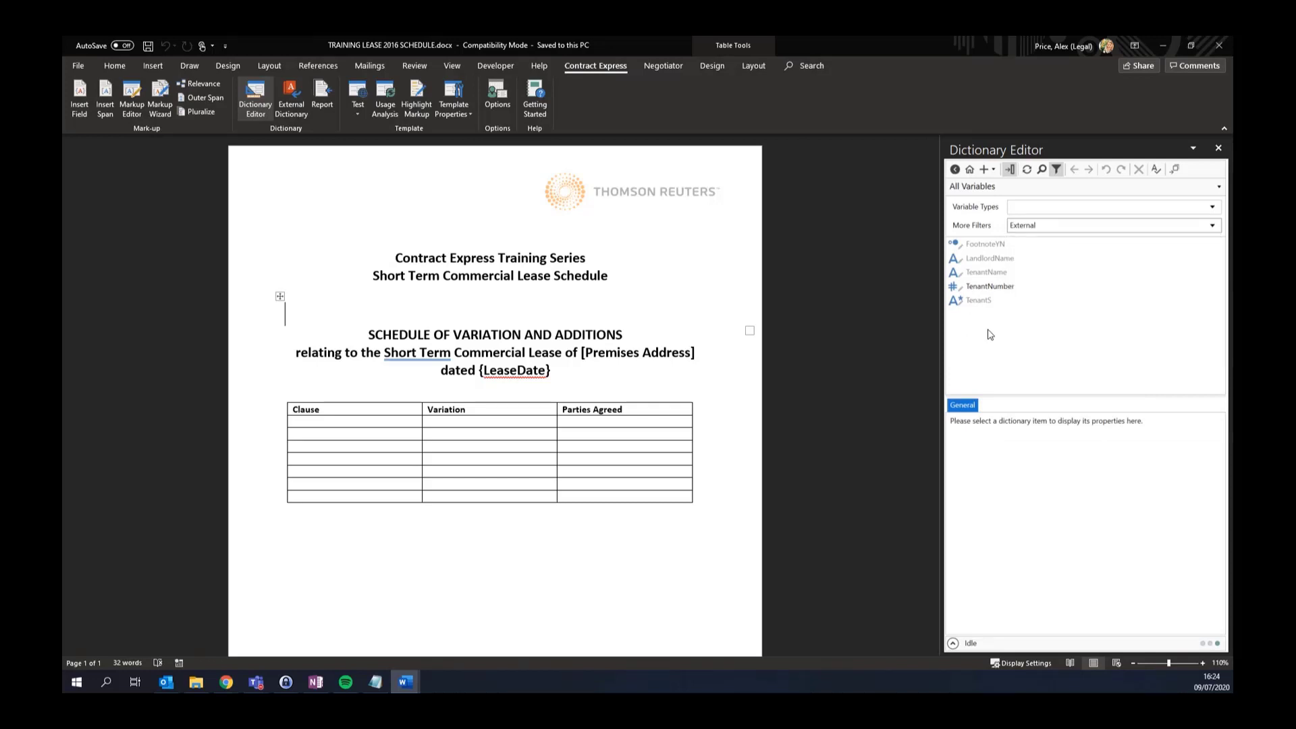
{"action": "left_click", "coordinate": [1048, 228]}
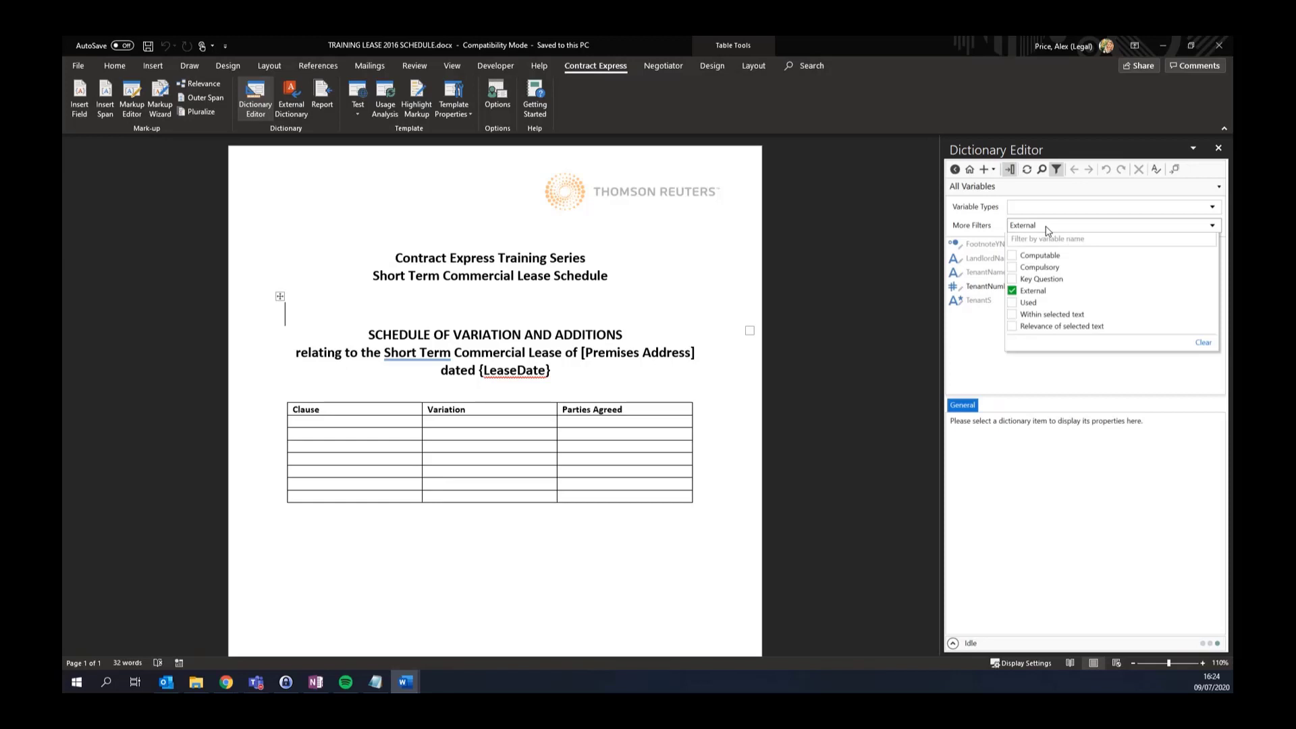
{"action": "left_click", "coordinate": [1012, 295]}
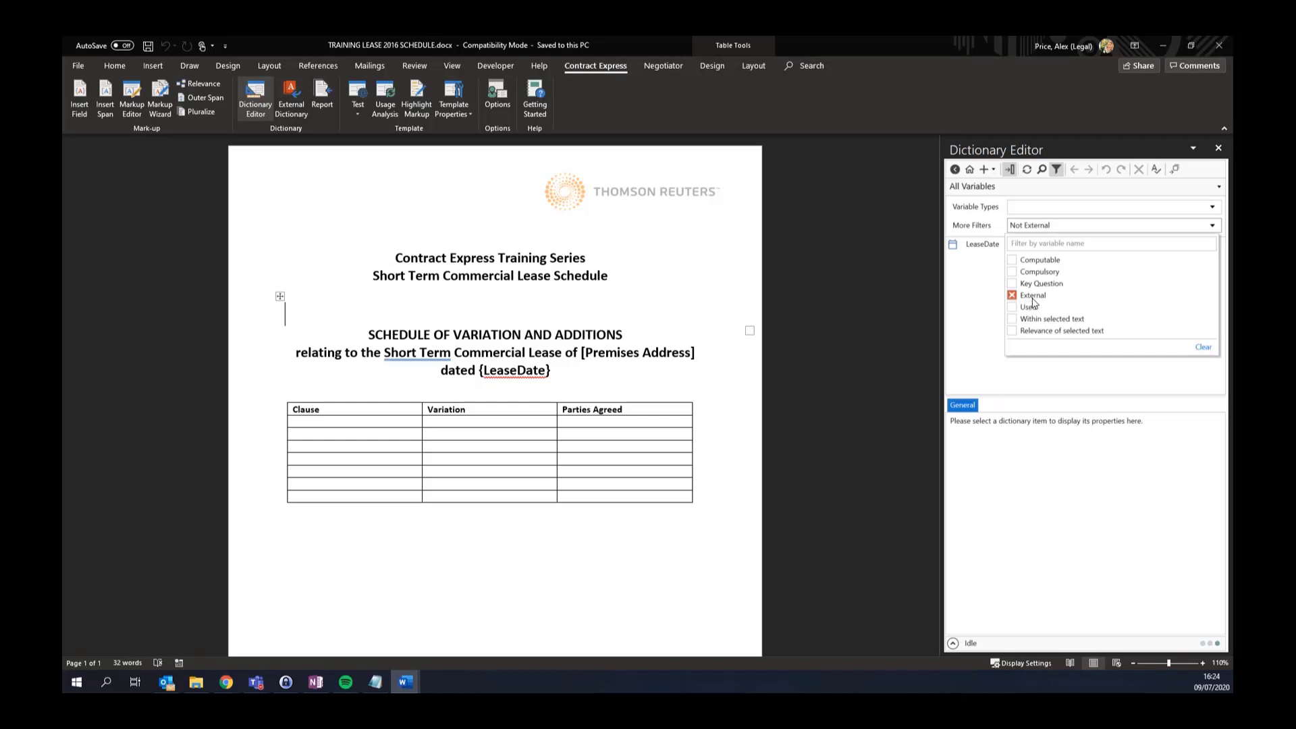
{"action": "left_click", "coordinate": [979, 300]}
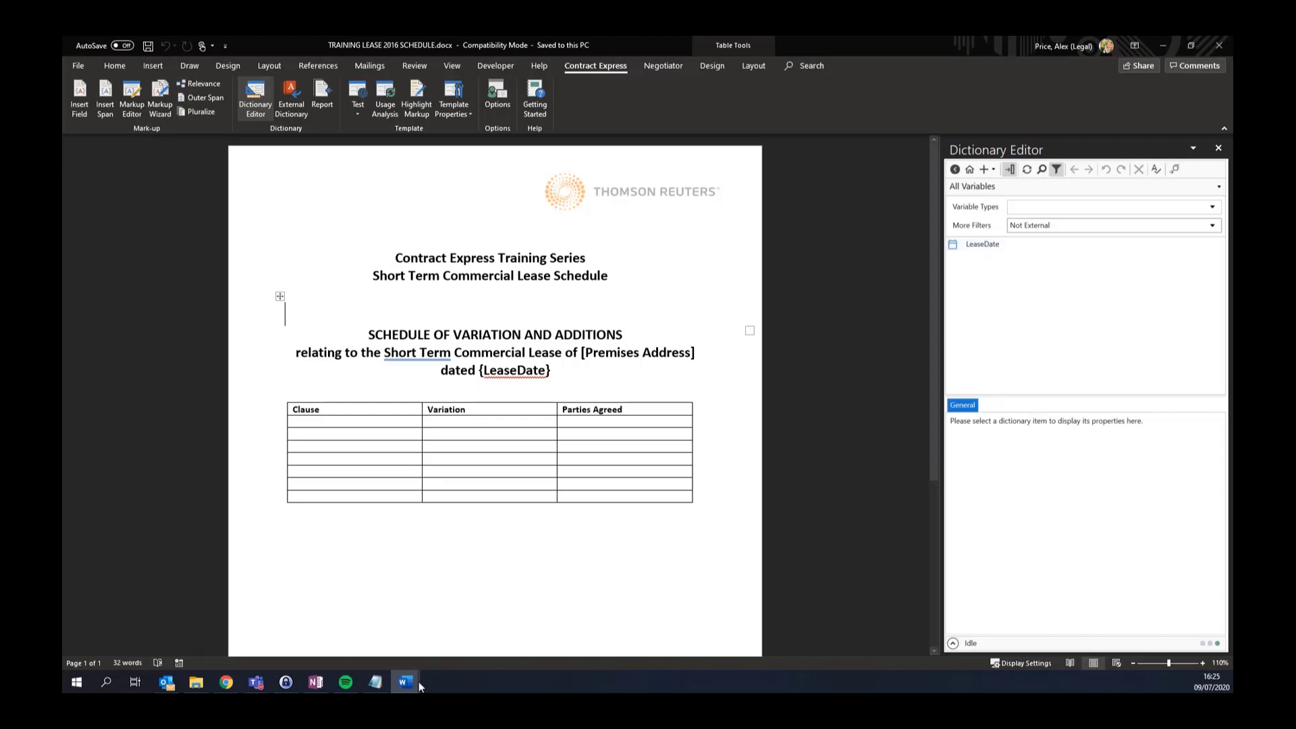
{"action": "mouse_move", "coordinate": [408, 682]}
{"action": "left_click", "coordinate": [325, 648]}
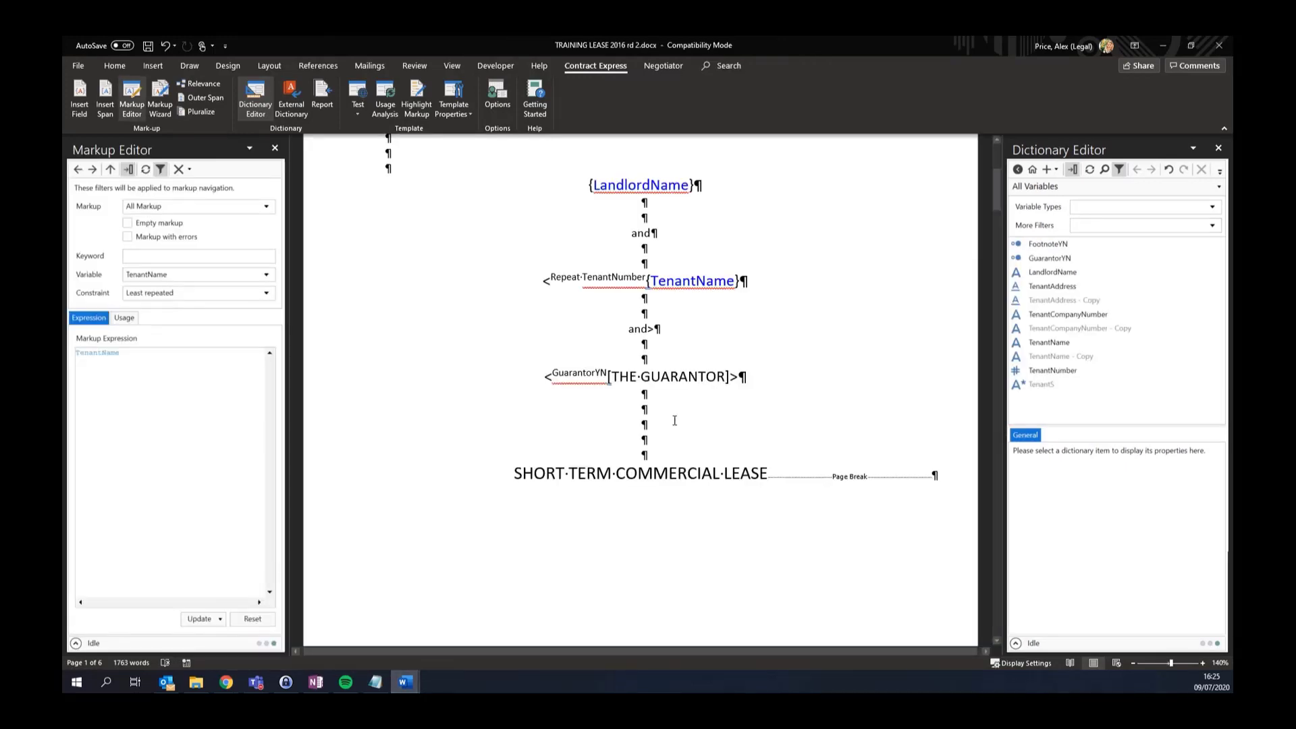
Select tenant clause 2 and filter the dictionary to variables within the selected text
{"action": "scroll", "coordinate": [647, 403], "scroll_direction": "down", "scroll_amount": 5}
{"action": "scroll", "coordinate": [646, 403], "scroll_direction": "down", "scroll_amount": 5}
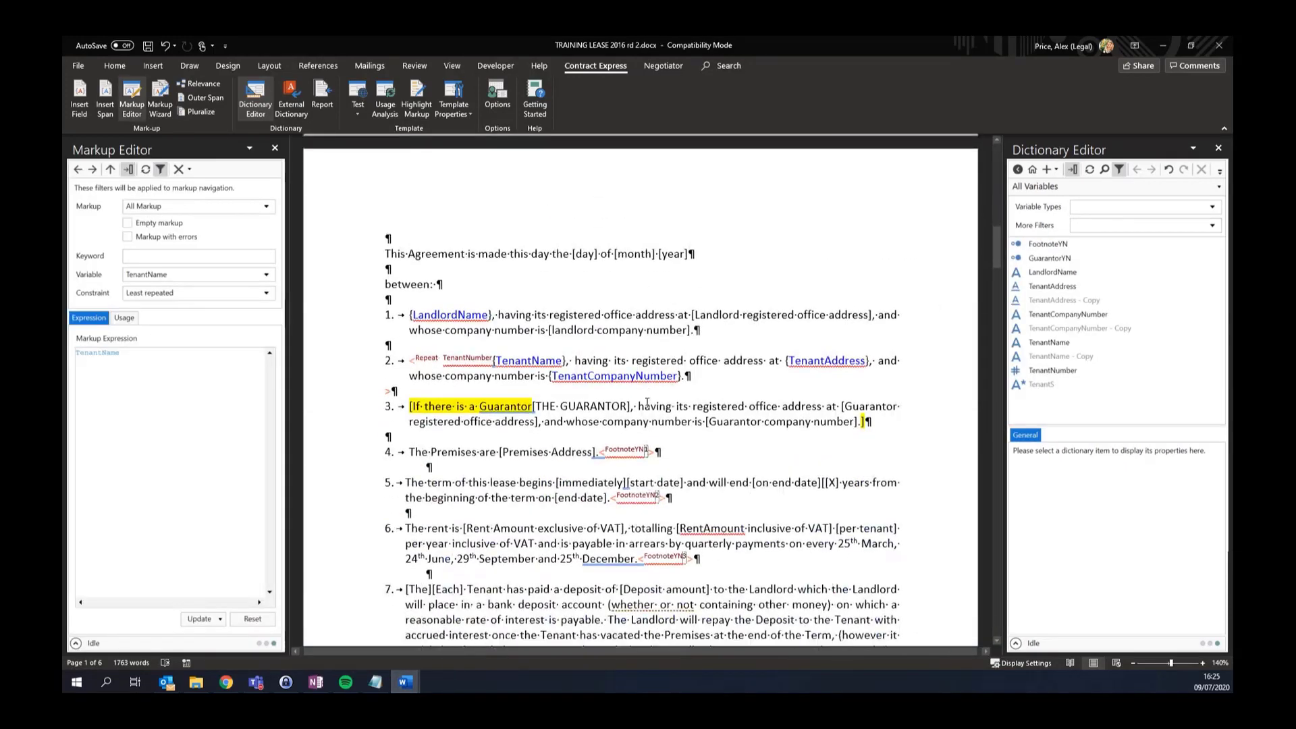
{"action": "left_click", "coordinate": [700, 377]}
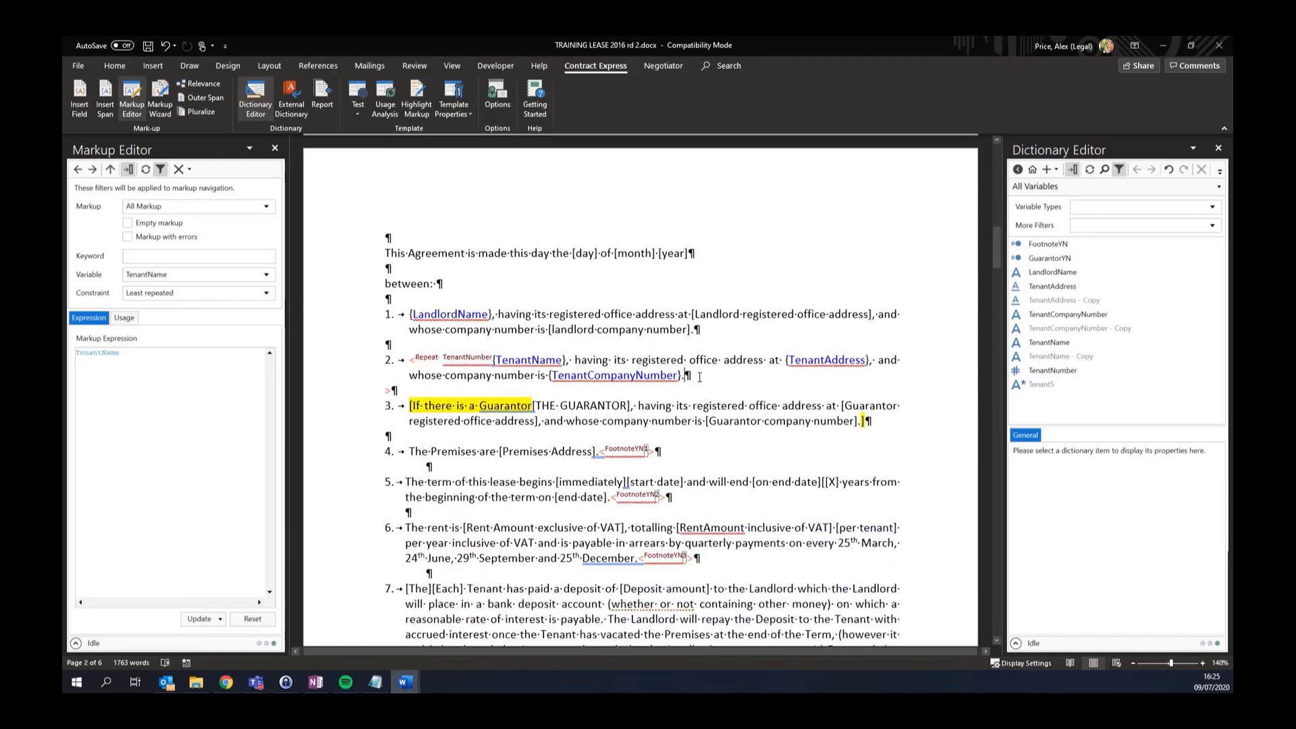
{"action": "left_click_drag", "start_coordinate": [700, 377], "coordinate": [436, 358]}
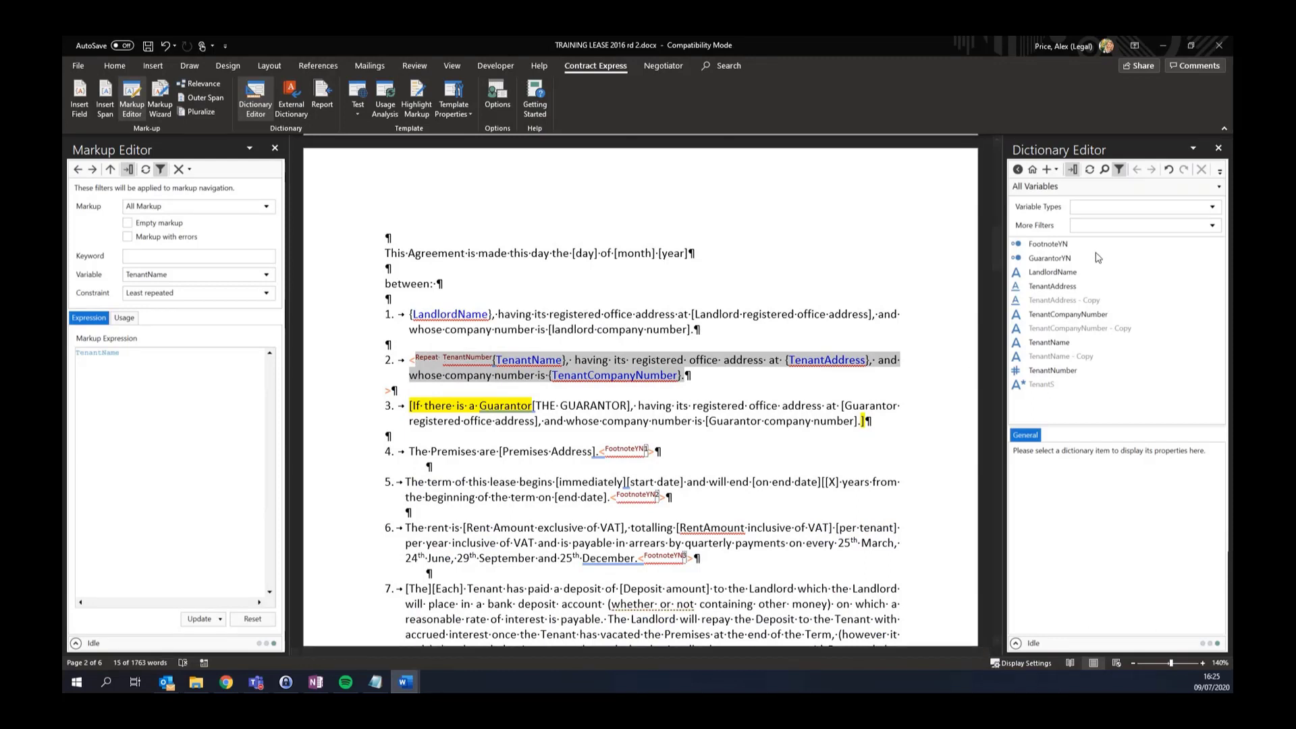
{"action": "left_click", "coordinate": [1107, 228]}
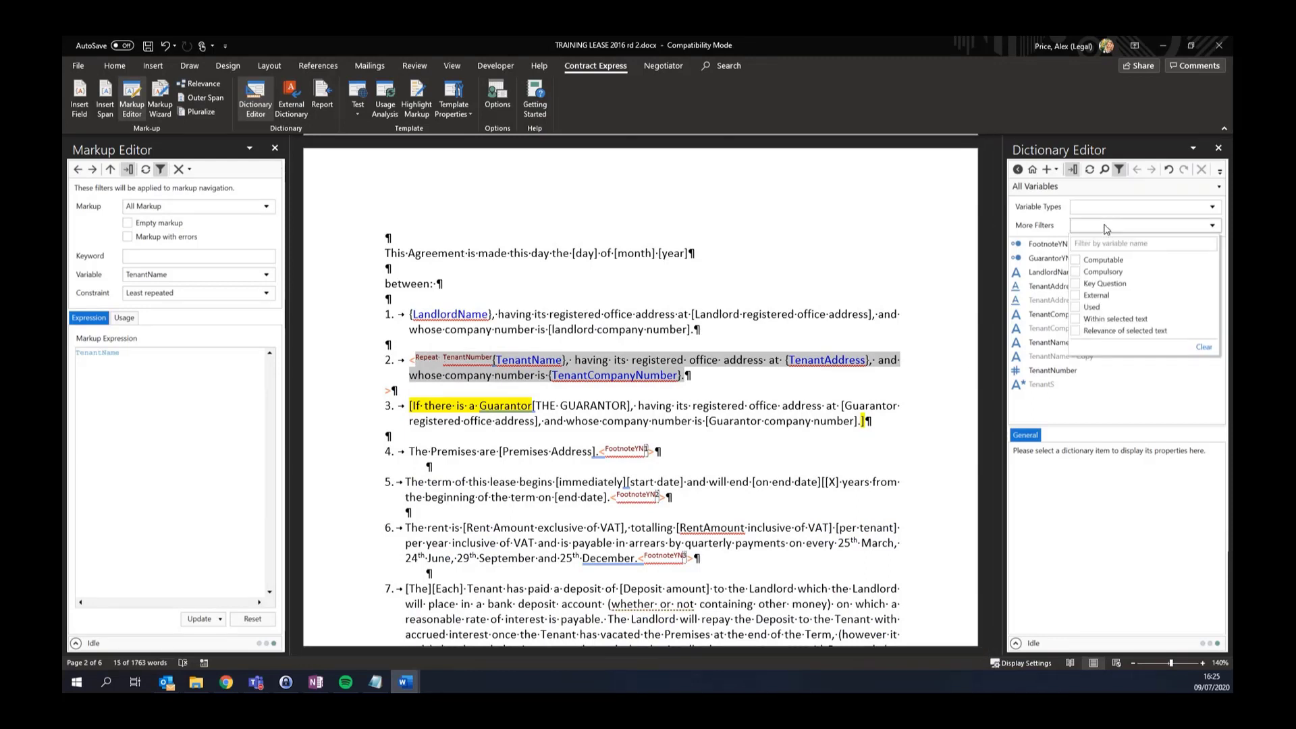
{"action": "left_click", "coordinate": [1076, 320]}
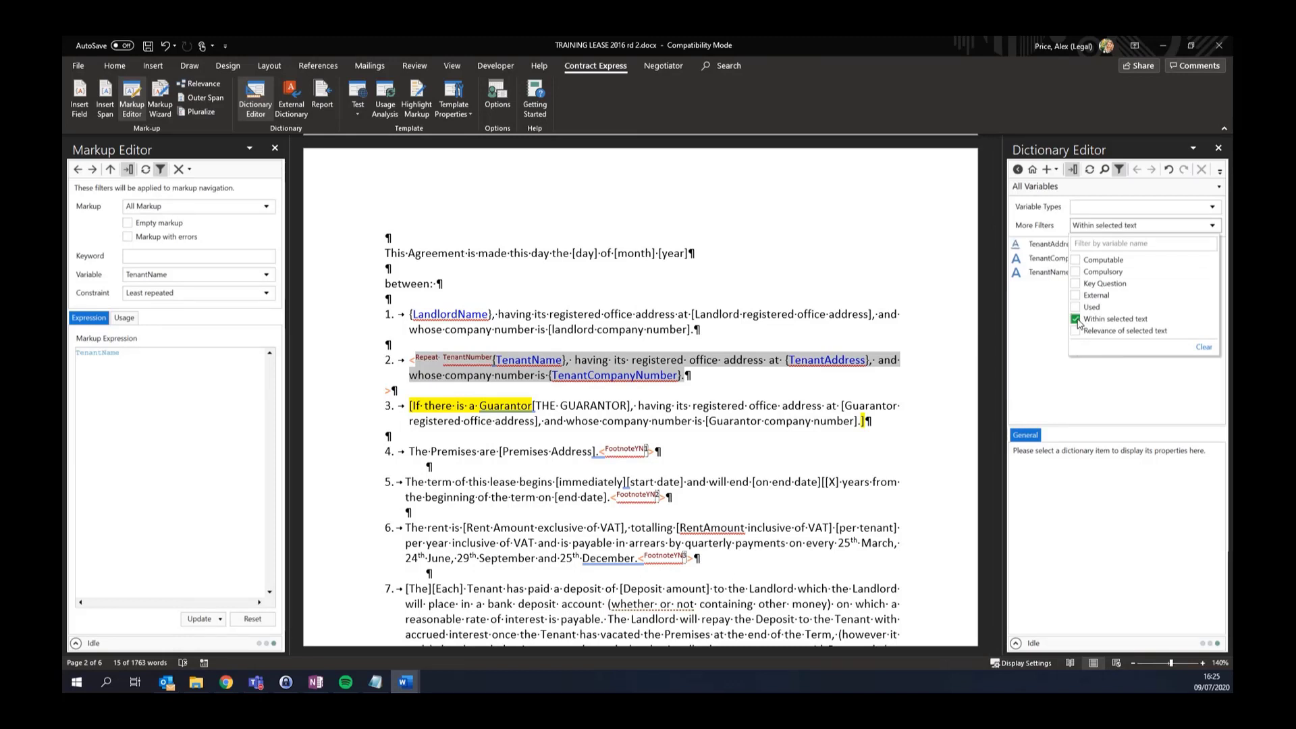
{"action": "left_click", "coordinate": [1044, 328]}
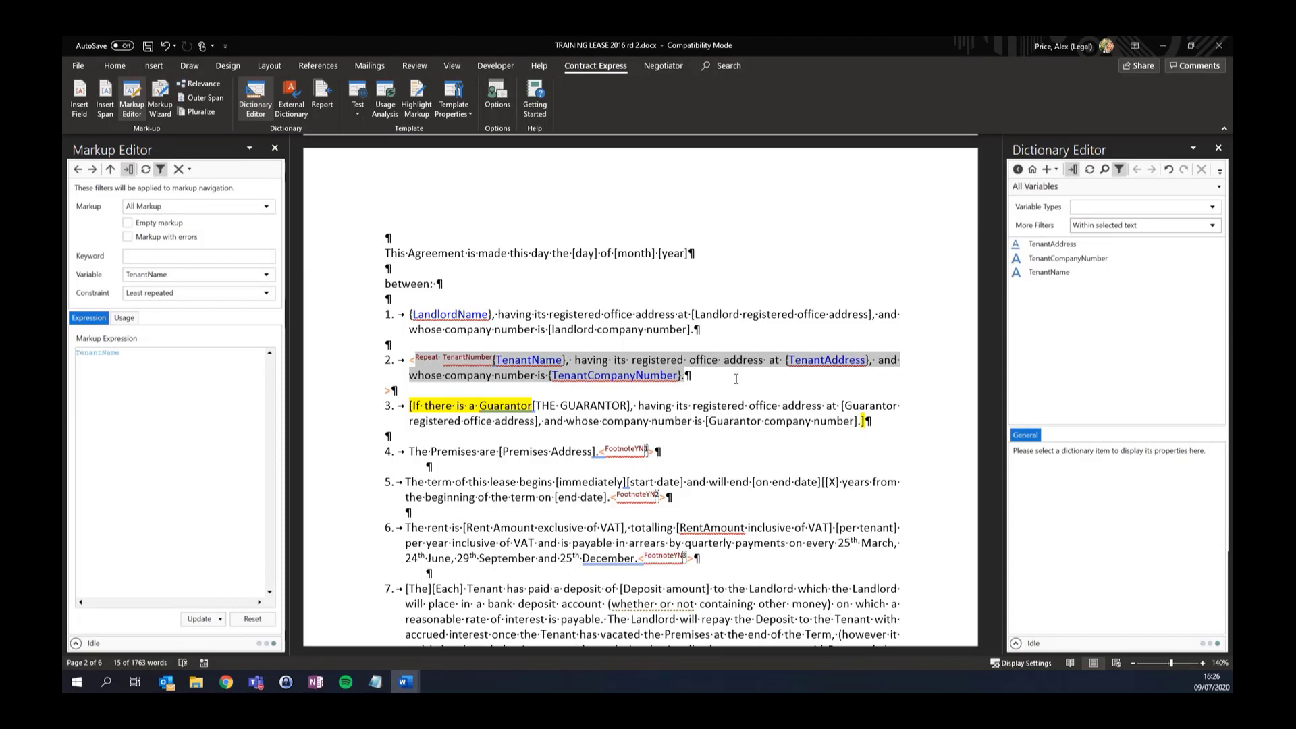
{"action": "left_click", "coordinate": [719, 364]}
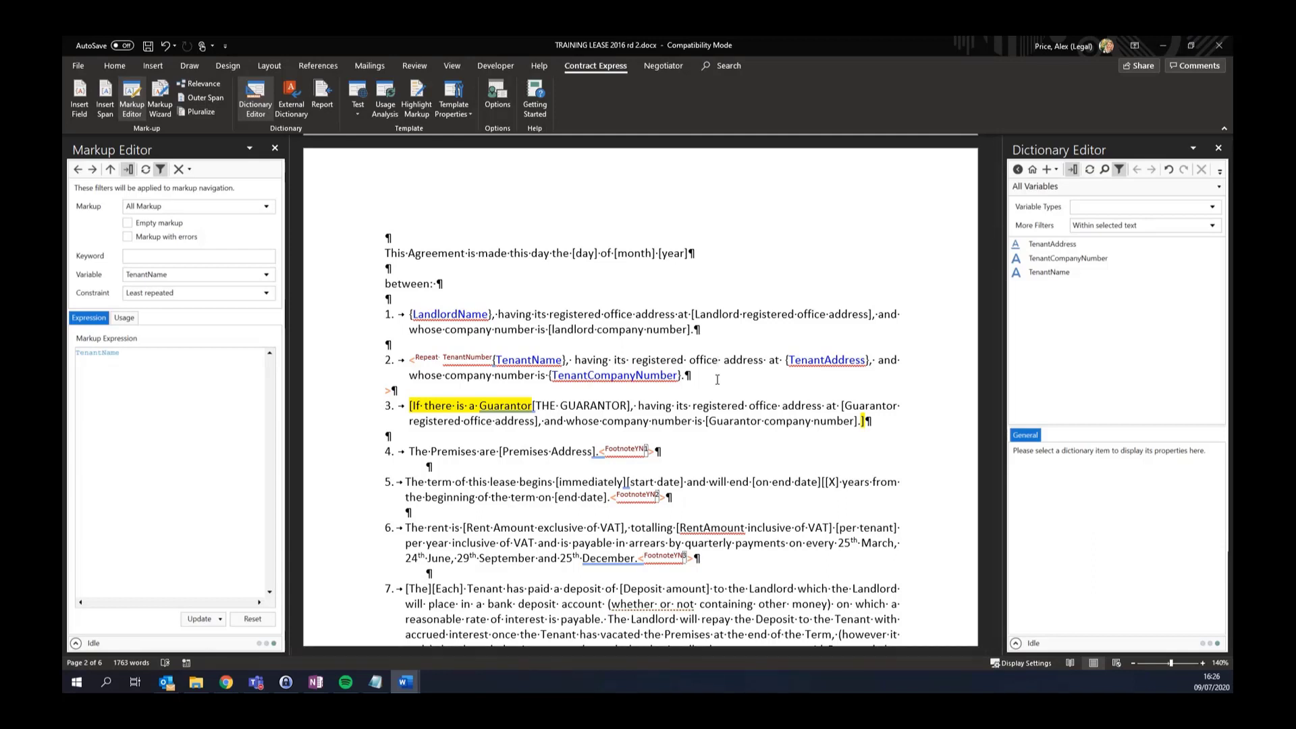
Compare the template wording against version 2020-07-08.1229, review it, and close without saving
{"action": "left_click", "coordinate": [465, 115]}
{"action": "left_click", "coordinate": [465, 144]}
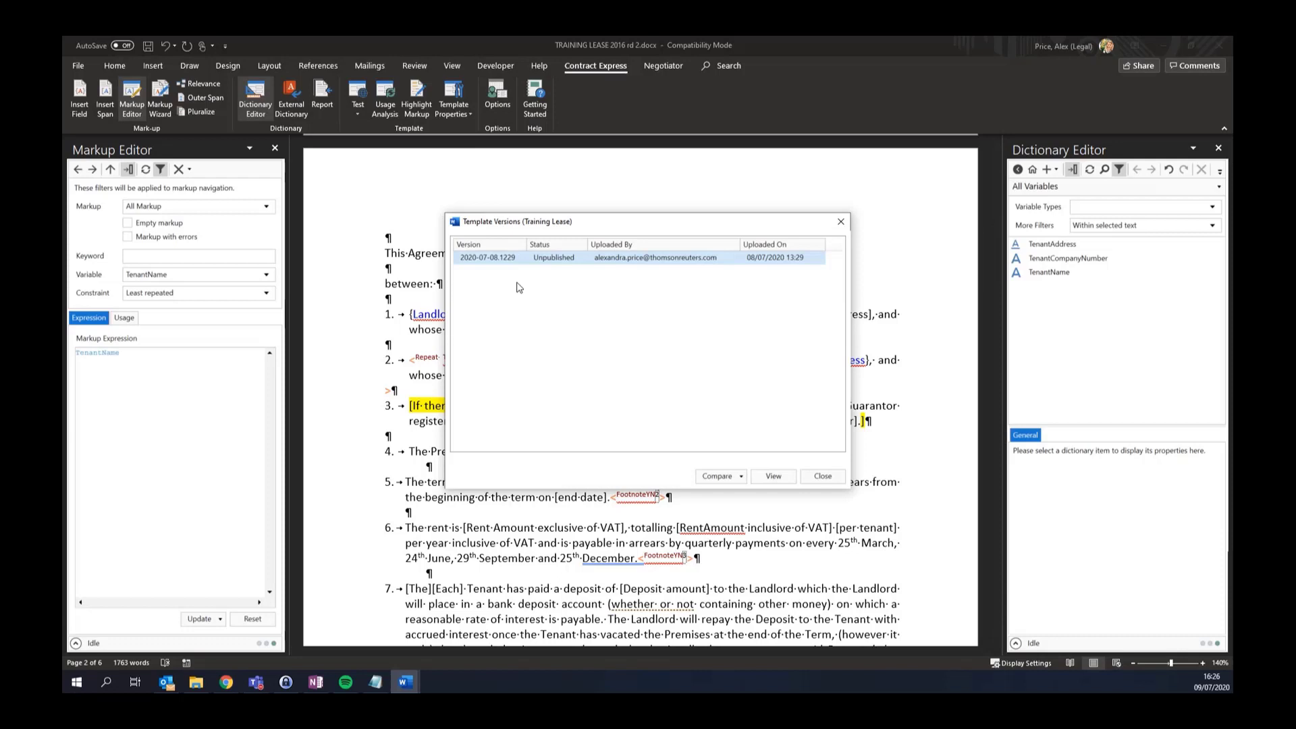
{"action": "left_click", "coordinate": [742, 477]}
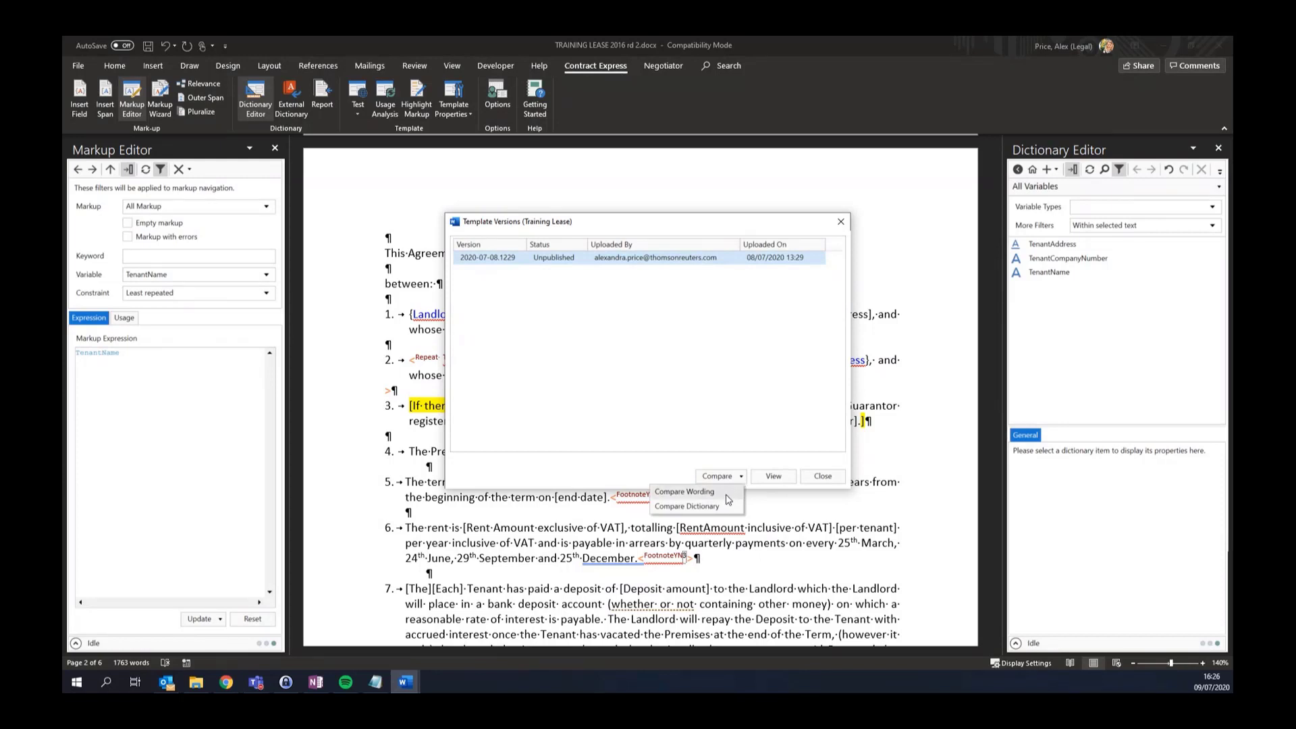
{"action": "left_click", "coordinate": [727, 495]}
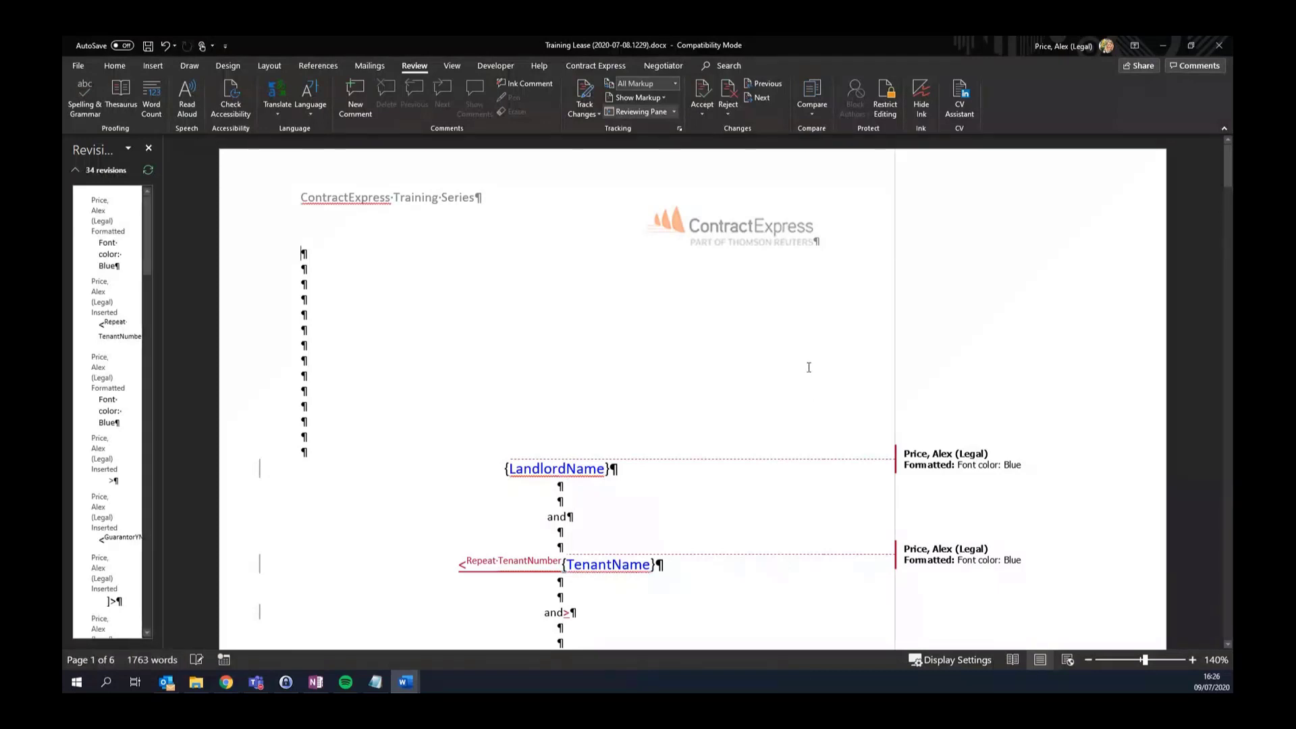
{"action": "scroll", "coordinate": [809, 367], "scroll_direction": "down", "scroll_amount": 3}
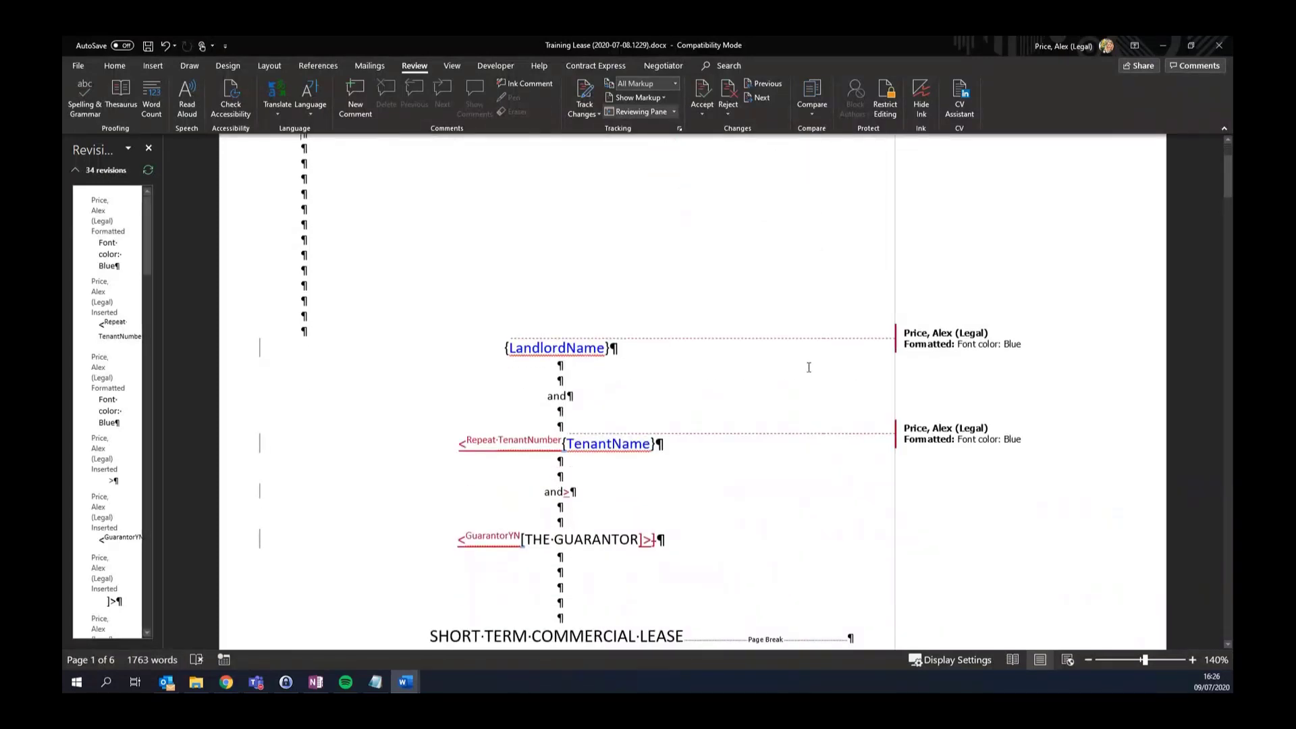
{"action": "scroll", "coordinate": [809, 367], "scroll_direction": "down", "scroll_amount": 10}
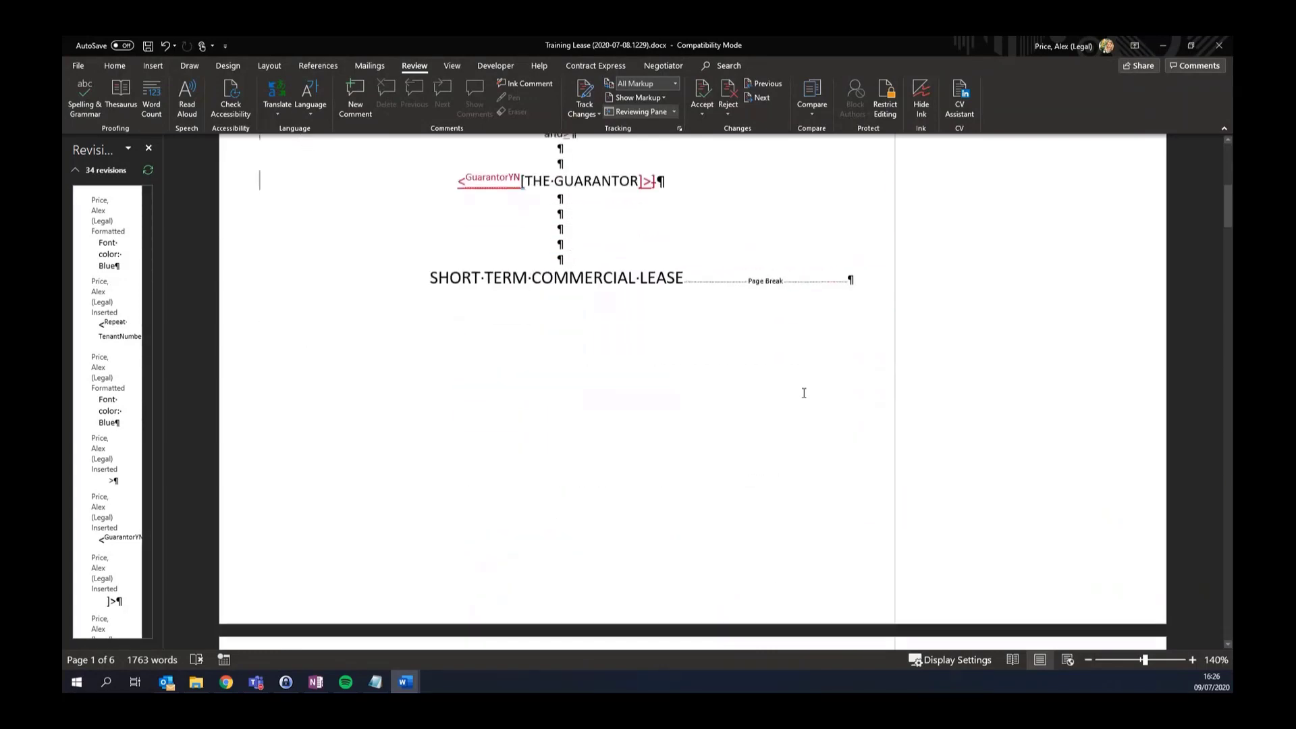
{"action": "scroll", "coordinate": [804, 393], "scroll_direction": "down", "scroll_amount": 2}
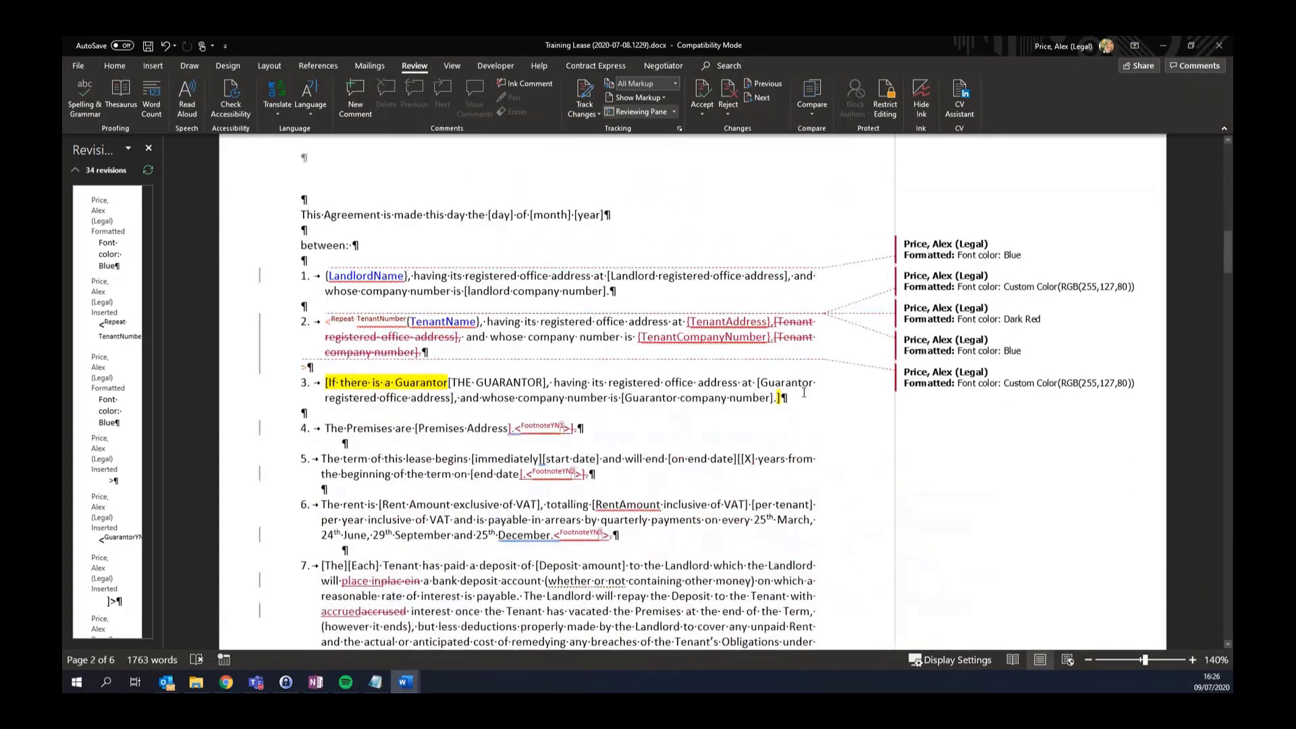
{"action": "left_click", "coordinate": [1220, 46]}
{"action": "left_click", "coordinate": [638, 371]}
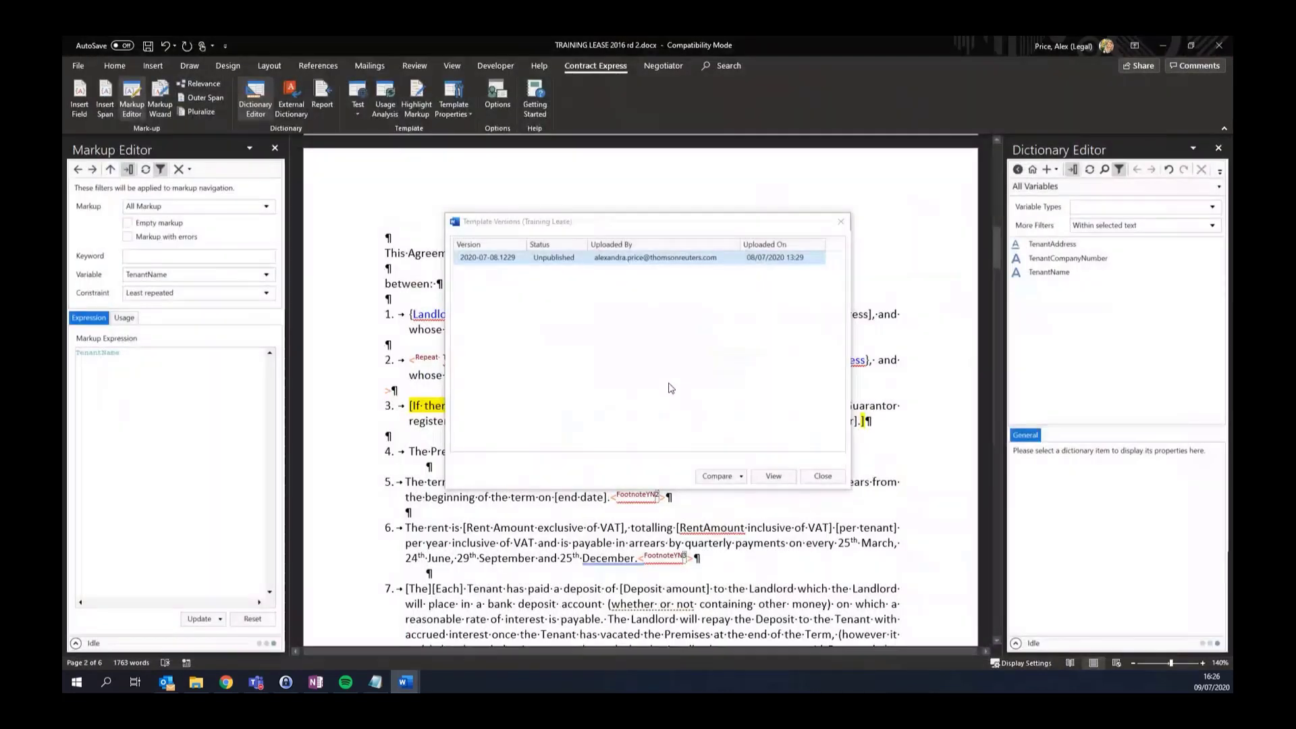
Run Compare Dictionary against the listed version and close the Template Versions list
{"action": "left_click", "coordinate": [741, 476]}
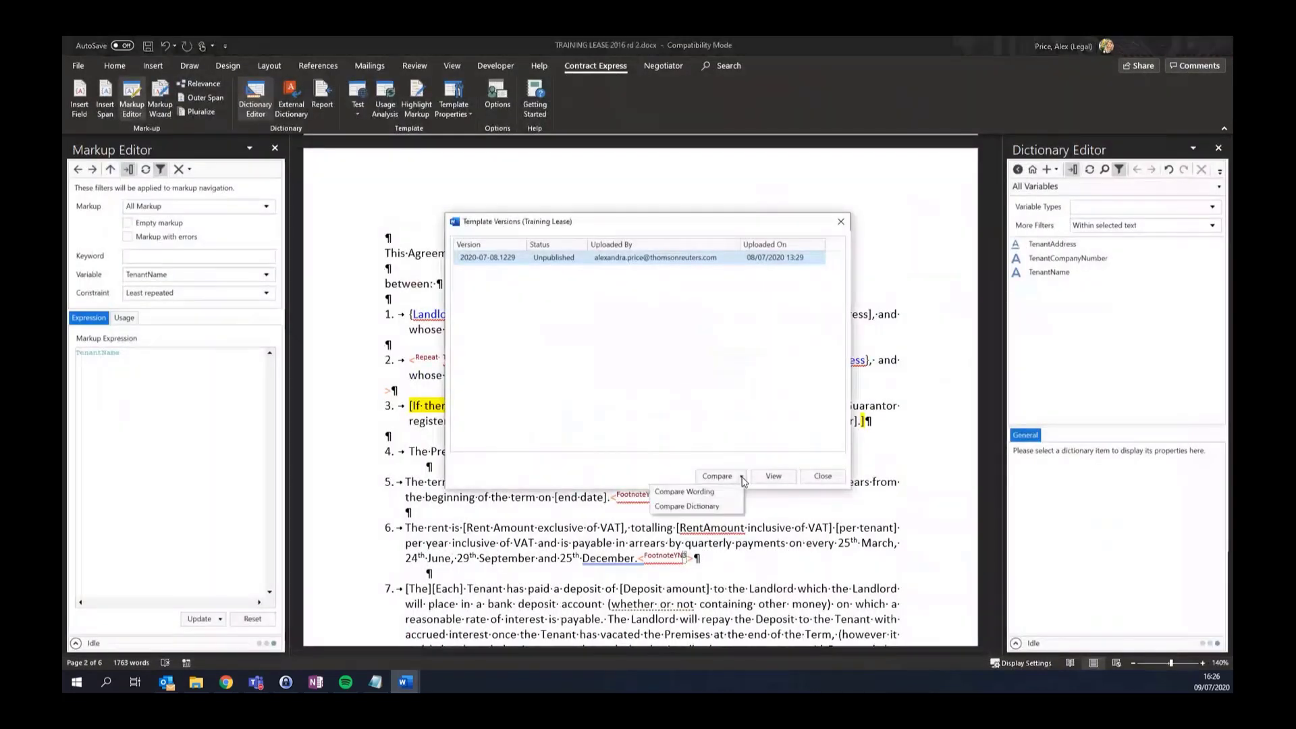
{"action": "left_click", "coordinate": [720, 513]}
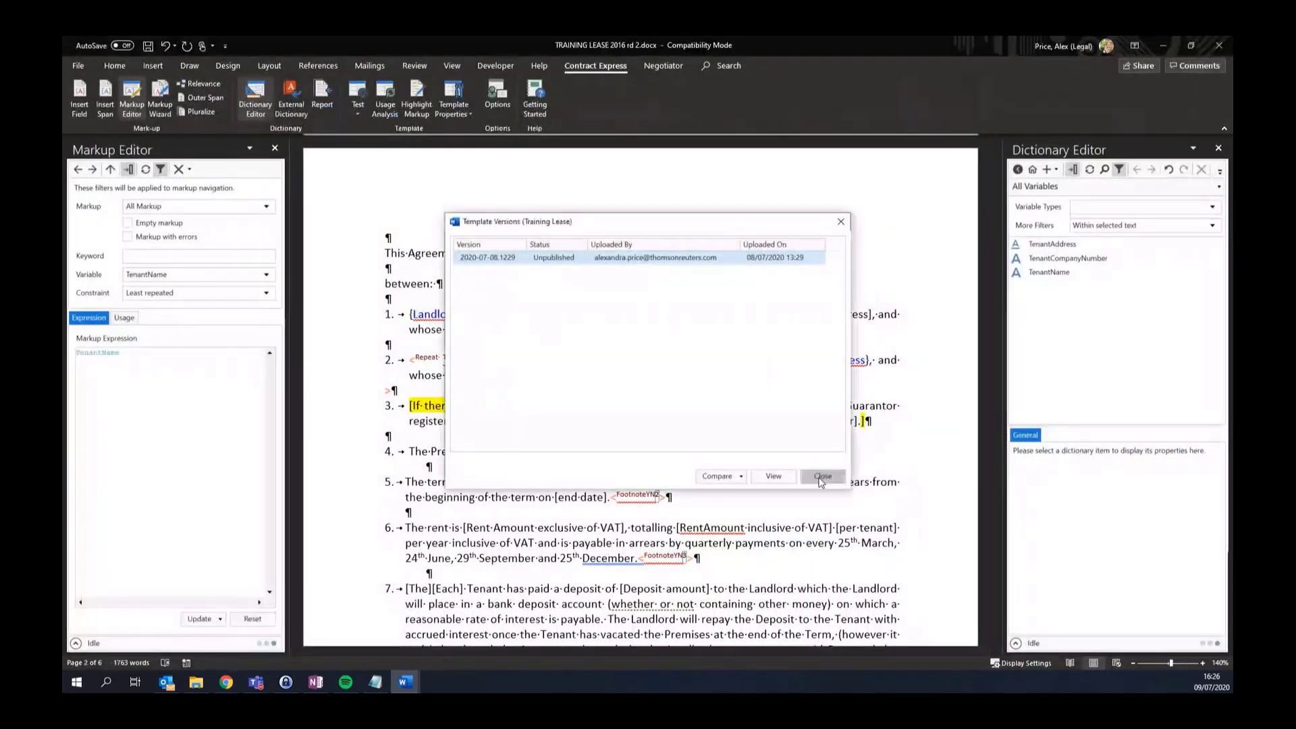
{"action": "left_click", "coordinate": [822, 477]}
Review the 14-revision Report.docx listing the 'Group 2 - Copy' variables, then close it
{"action": "mouse_move", "coordinate": [404, 681]}
{"action": "left_click", "coordinate": [605, 624]}
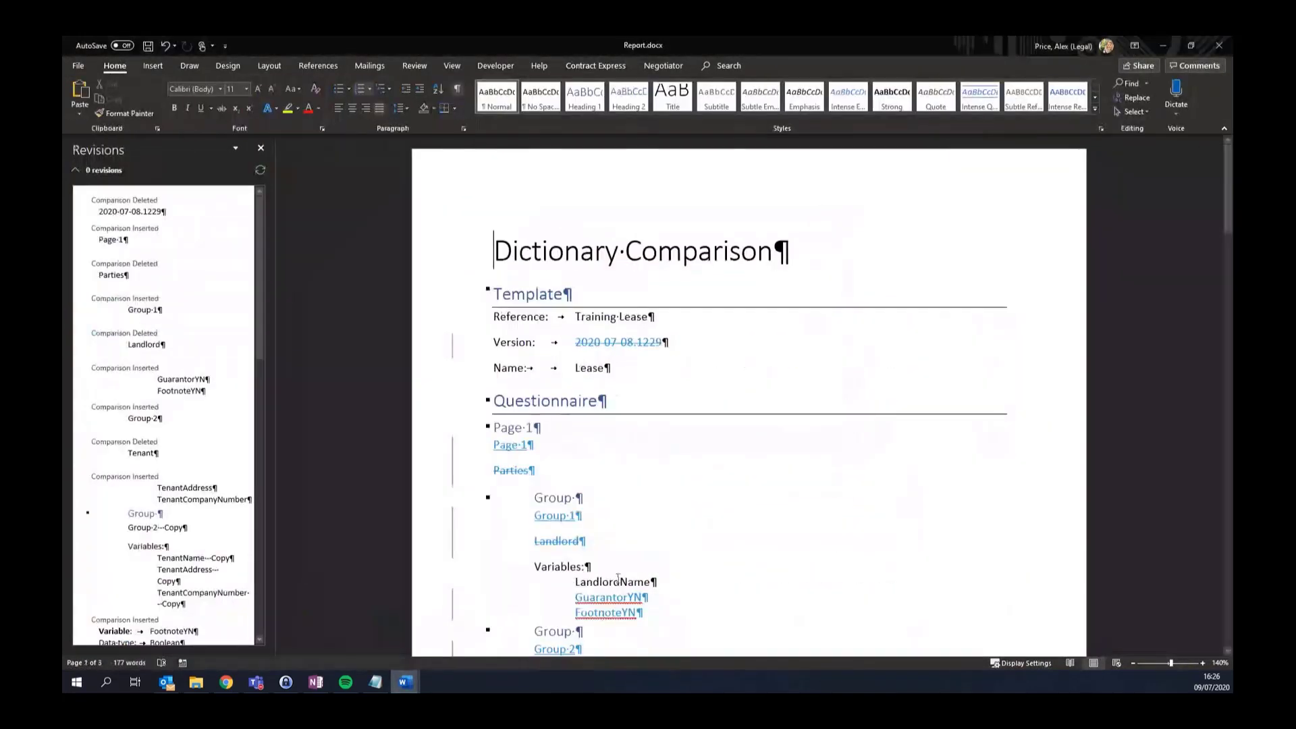
{"action": "scroll", "coordinate": [706, 372], "scroll_direction": "down", "scroll_amount": 3}
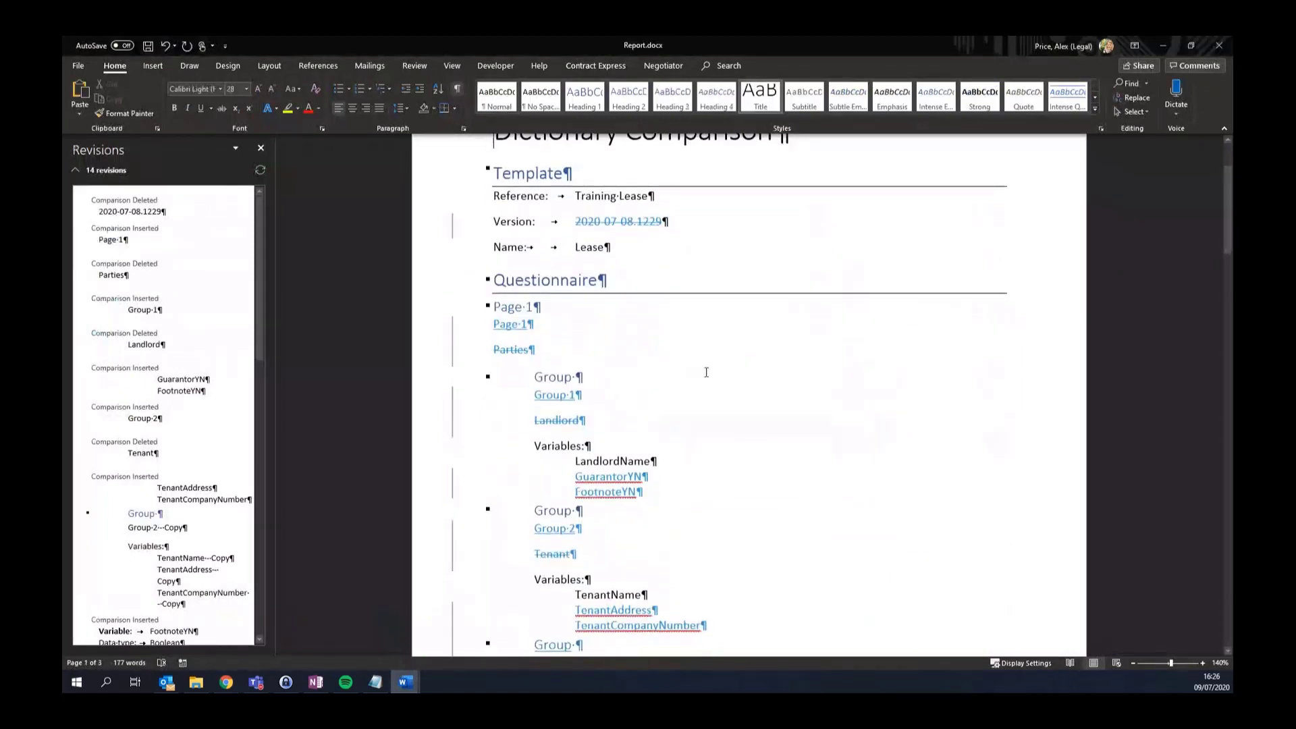
{"action": "scroll", "coordinate": [645, 343], "scroll_direction": "down", "scroll_amount": 8}
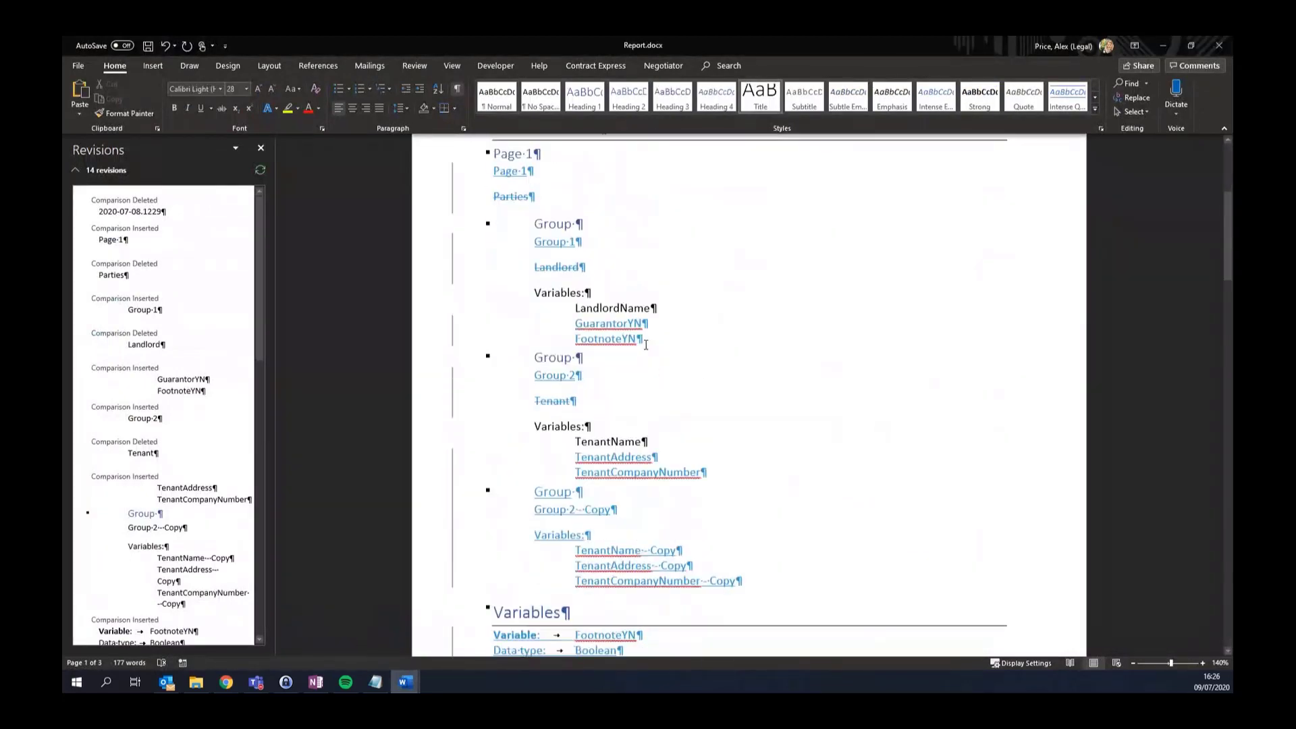
{"action": "scroll", "coordinate": [646, 345], "scroll_direction": "down", "scroll_amount": 3}
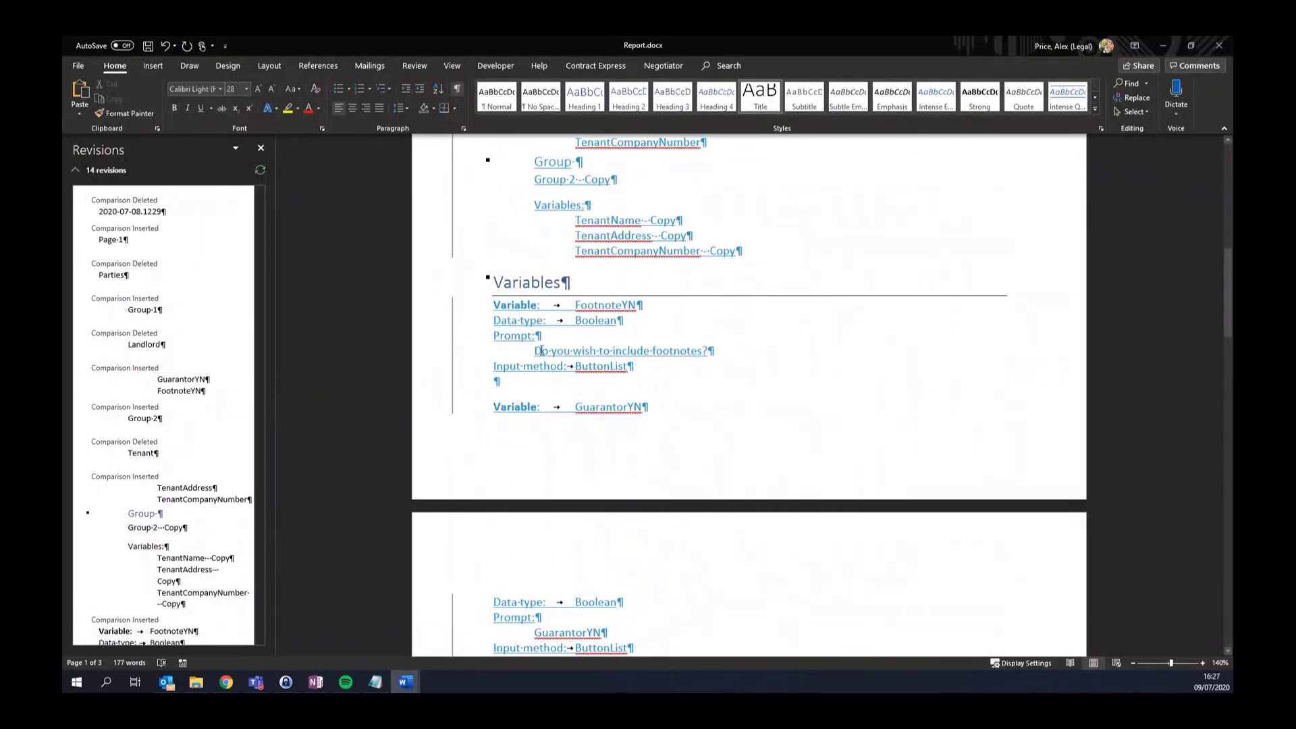
{"action": "mouse_move", "coordinate": [542, 350]}
{"action": "scroll", "coordinate": [792, 395], "scroll_direction": "down", "scroll_amount": 3}
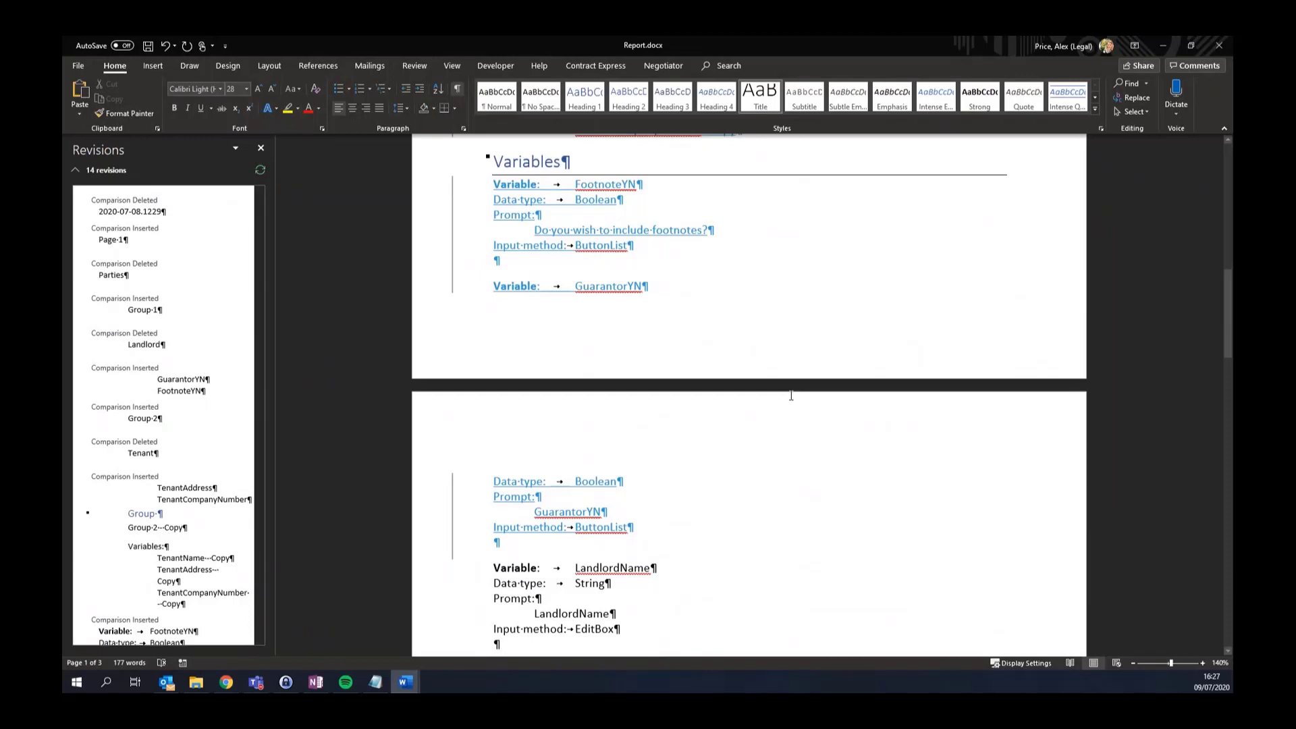
{"action": "scroll", "coordinate": [791, 395], "scroll_direction": "down", "scroll_amount": 15}
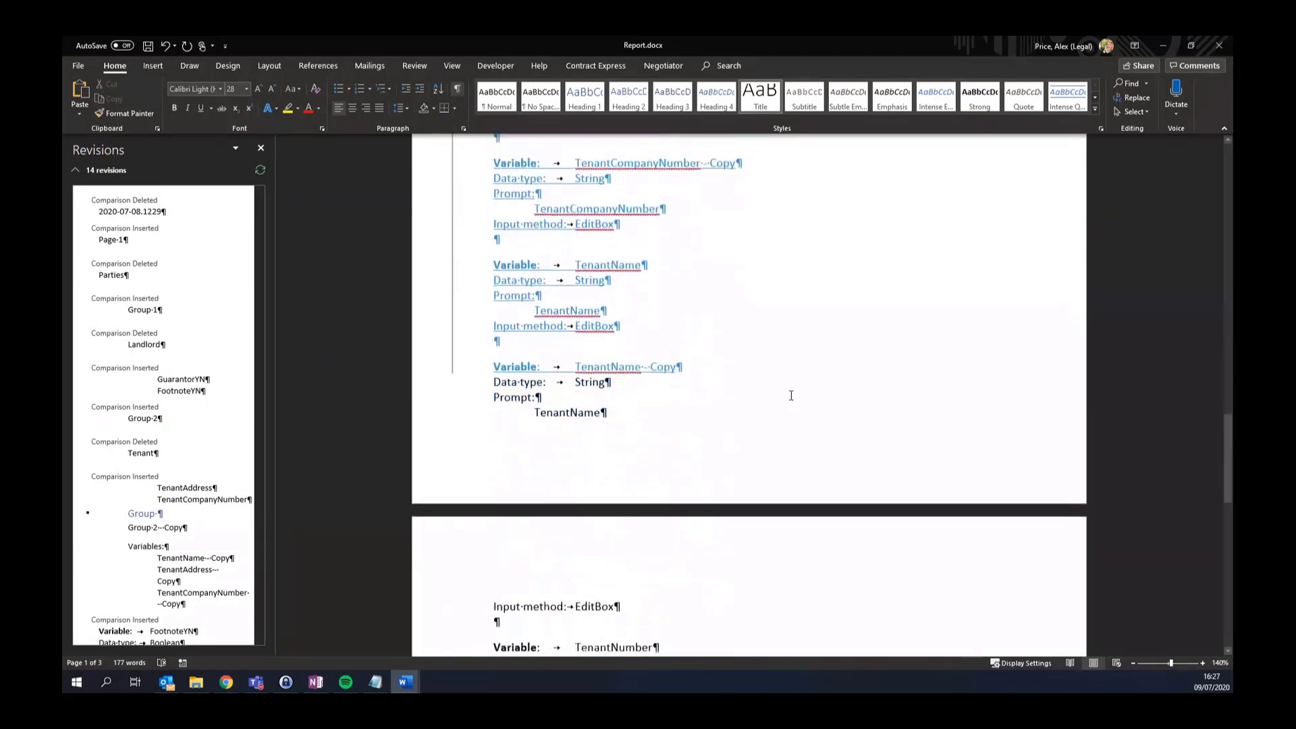
{"action": "scroll", "coordinate": [791, 396], "scroll_direction": "down", "scroll_amount": 3}
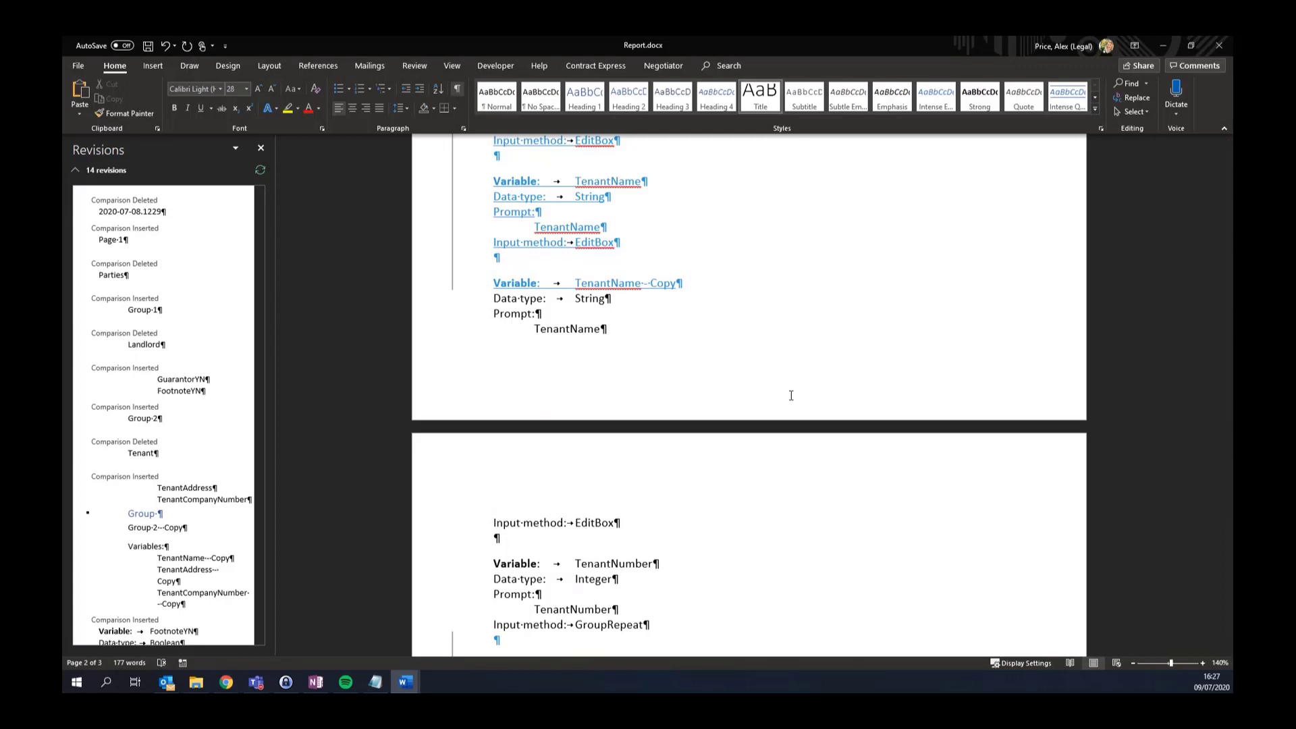
{"action": "left_click", "coordinate": [1161, 51]}
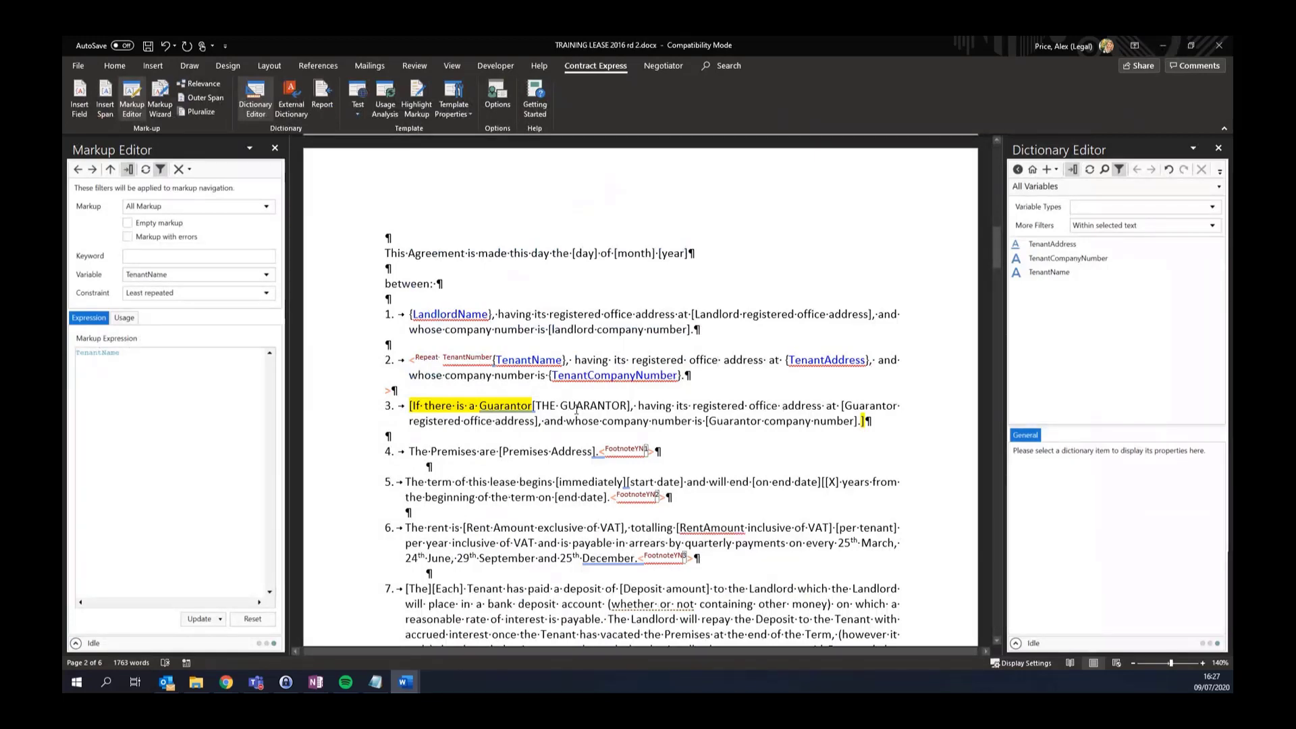
Select the FootnoteYN span in clause 4 with Outer Span and hide the navigation filters
{"action": "scroll", "coordinate": [595, 372], "scroll_direction": "down", "scroll_amount": 3}
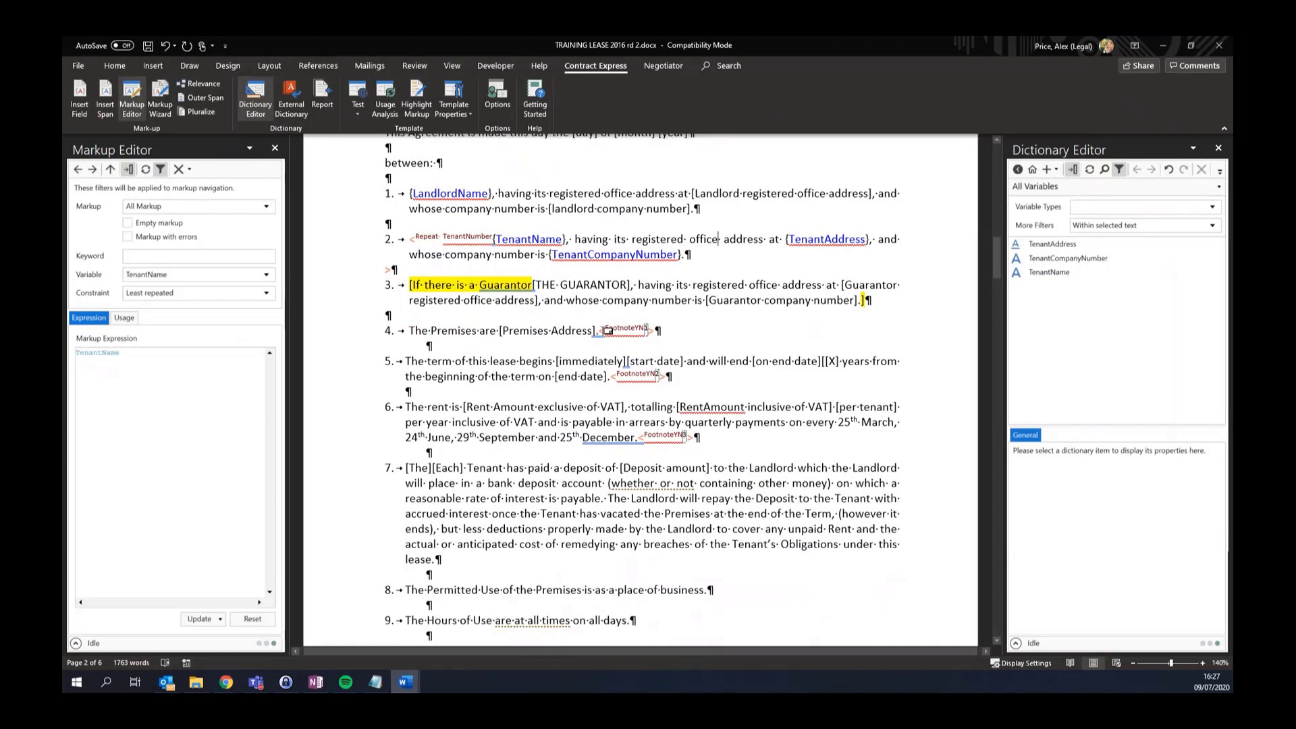
{"action": "left_click_drag", "start_coordinate": [608, 330], "coordinate": [658, 336]}
{"action": "left_click", "coordinate": [620, 330]}
{"action": "mouse_move", "coordinate": [628, 329]}
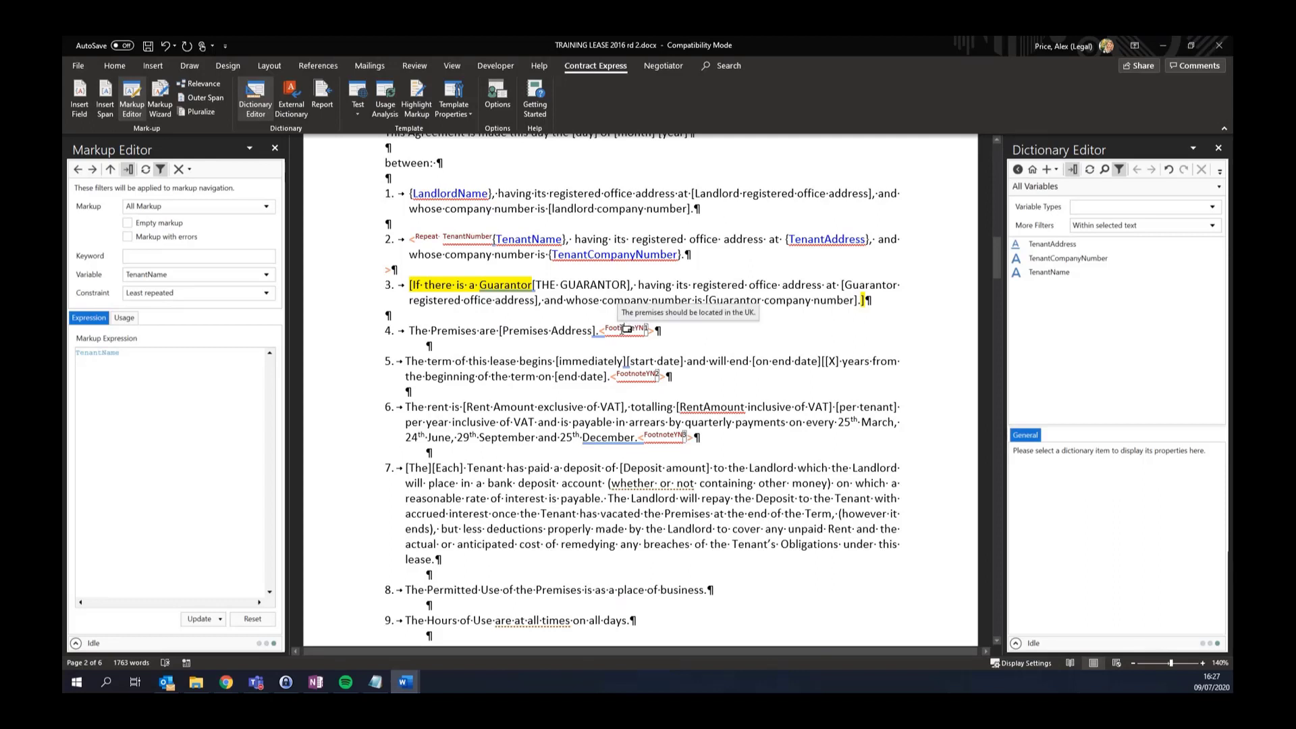
{"action": "left_click", "coordinate": [110, 170]}
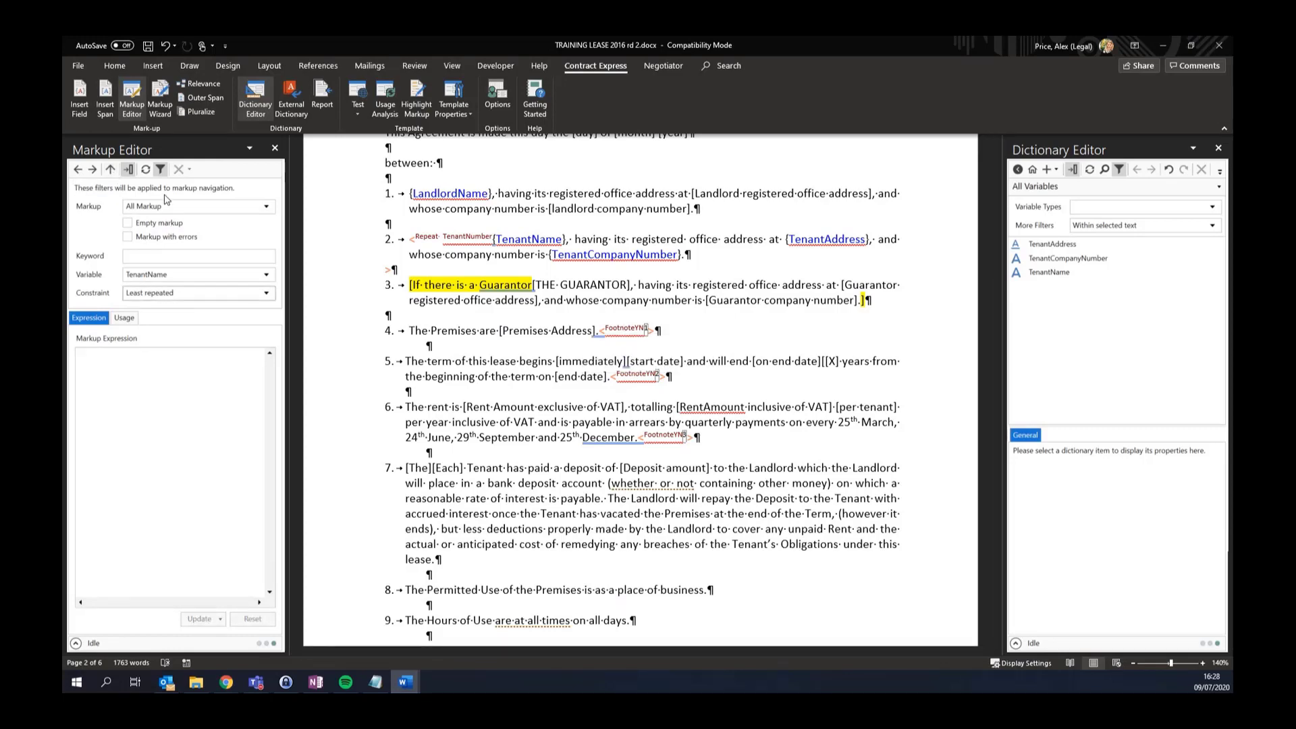
{"action": "left_click", "coordinate": [161, 169]}
{"action": "left_click", "coordinate": [112, 170]}
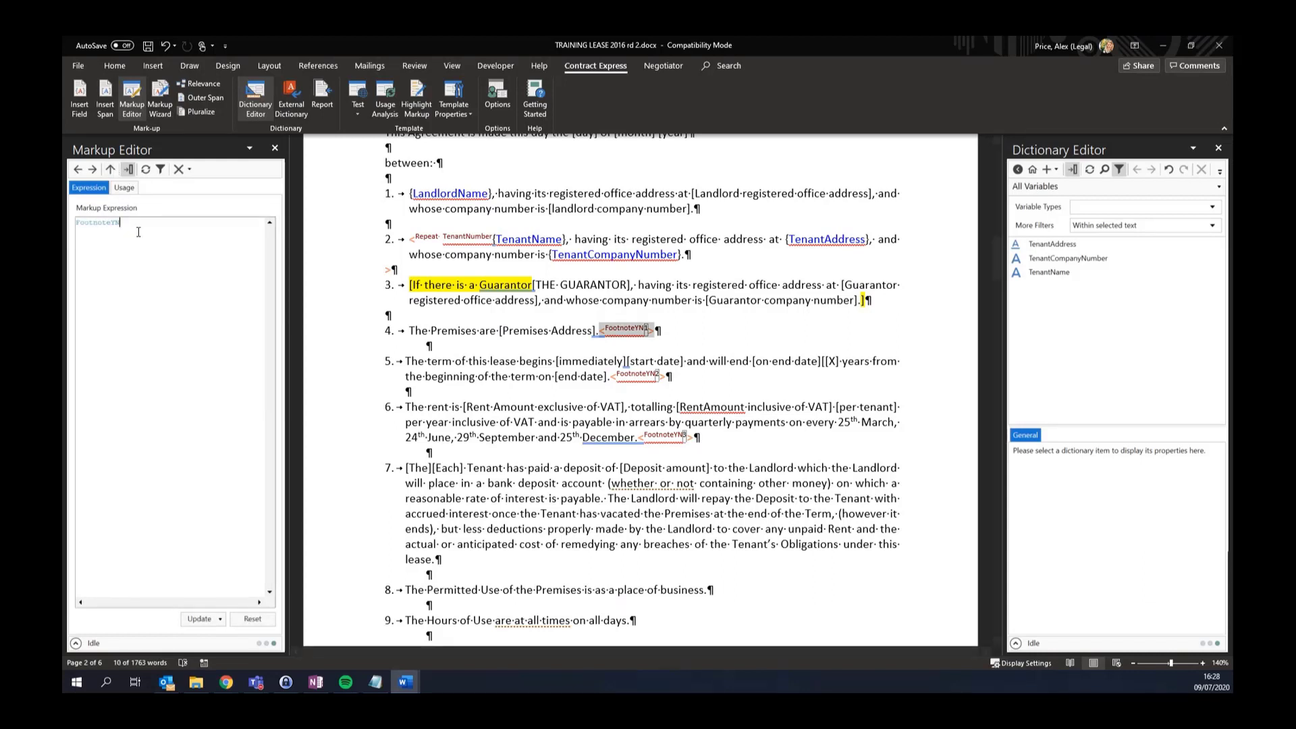
Clear the FootnoteYN expression text in the Markup Editor
{"action": "key", "text": "ctrl+a"}
{"action": "key", "text": "Delete"}
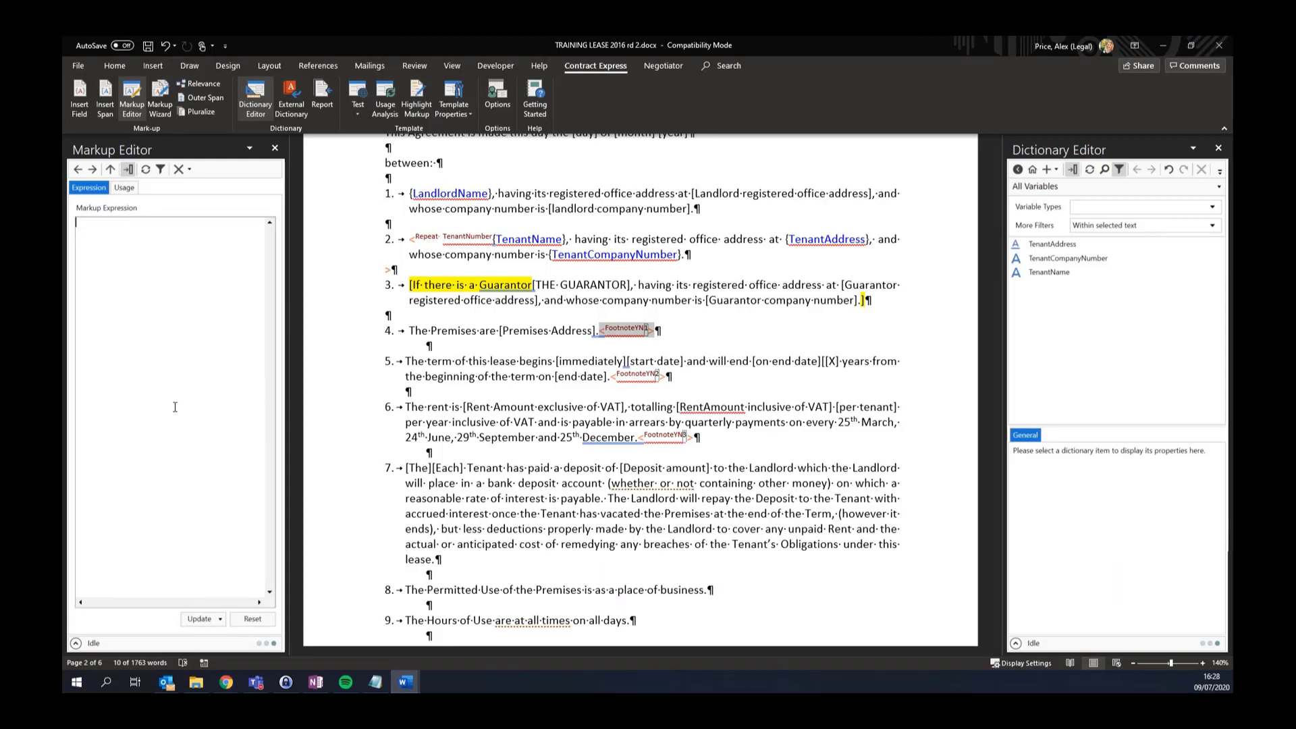
{"action": "left_click", "coordinate": [220, 619]}
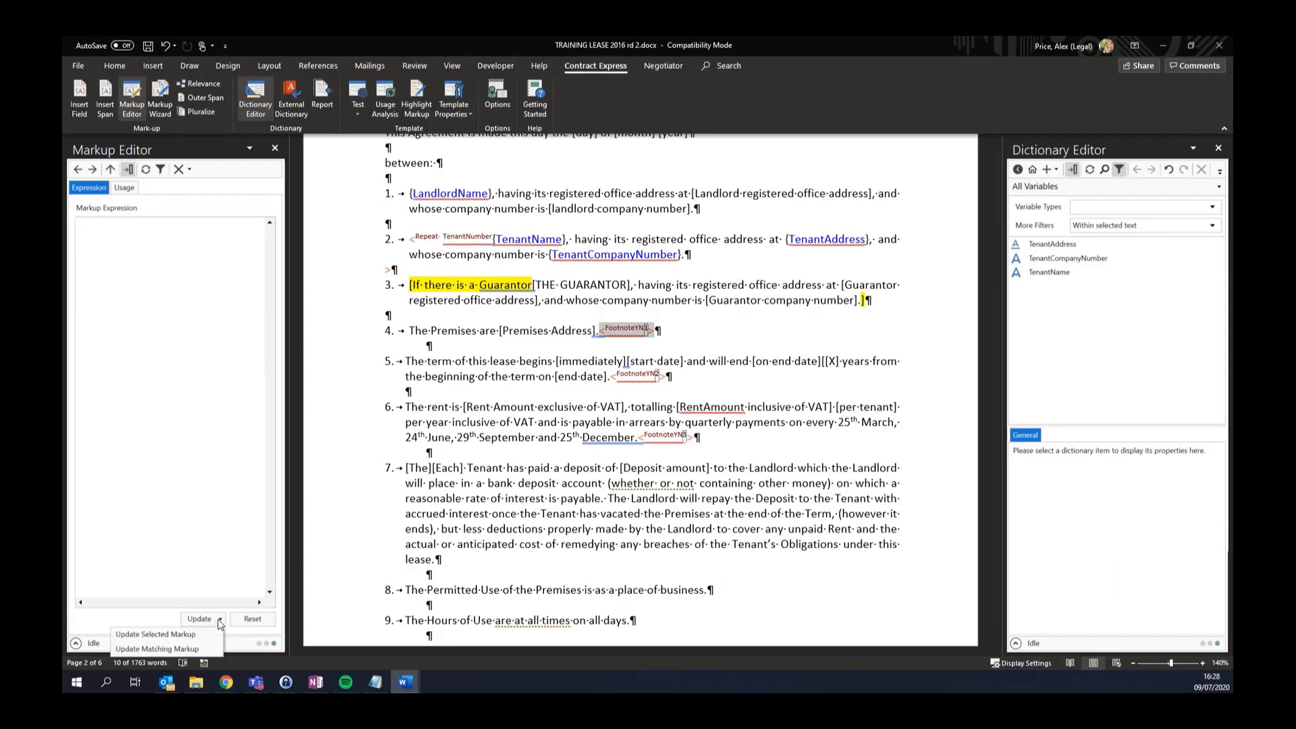
{"action": "left_click", "coordinate": [196, 649]}
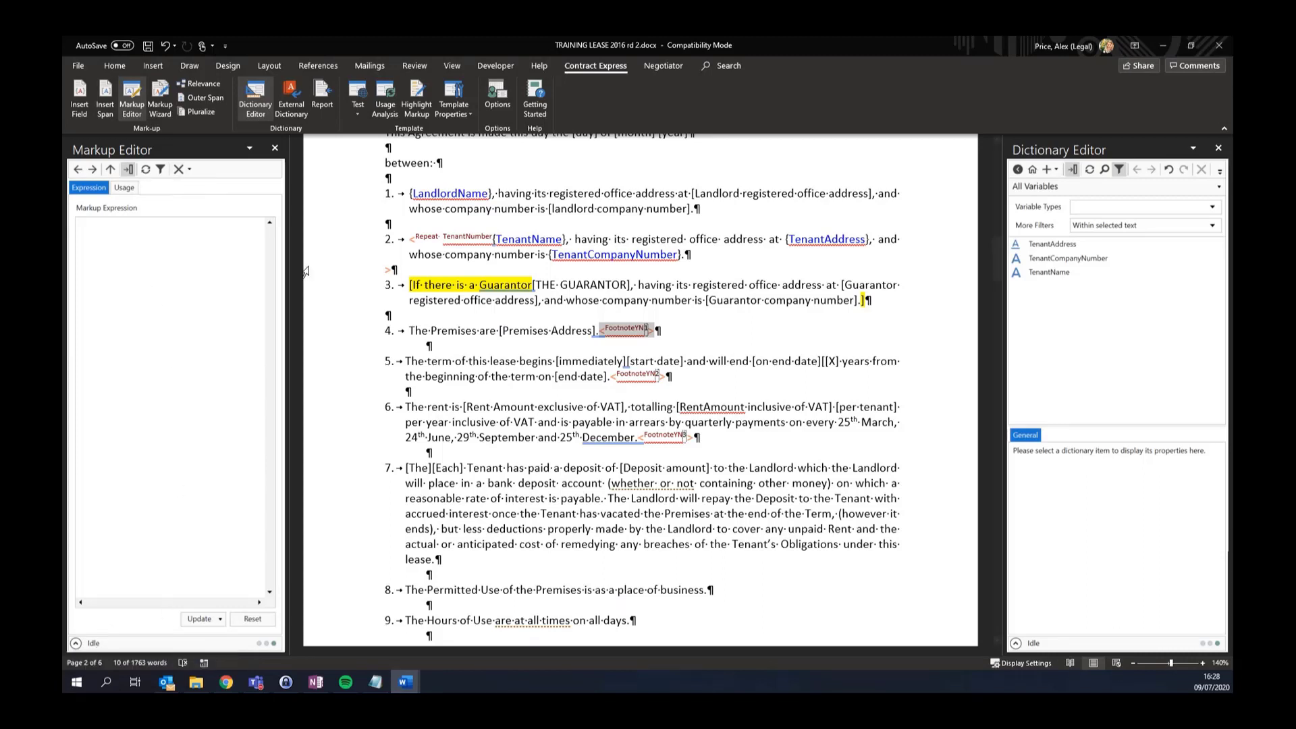
{"action": "left_click", "coordinate": [174, 331]}
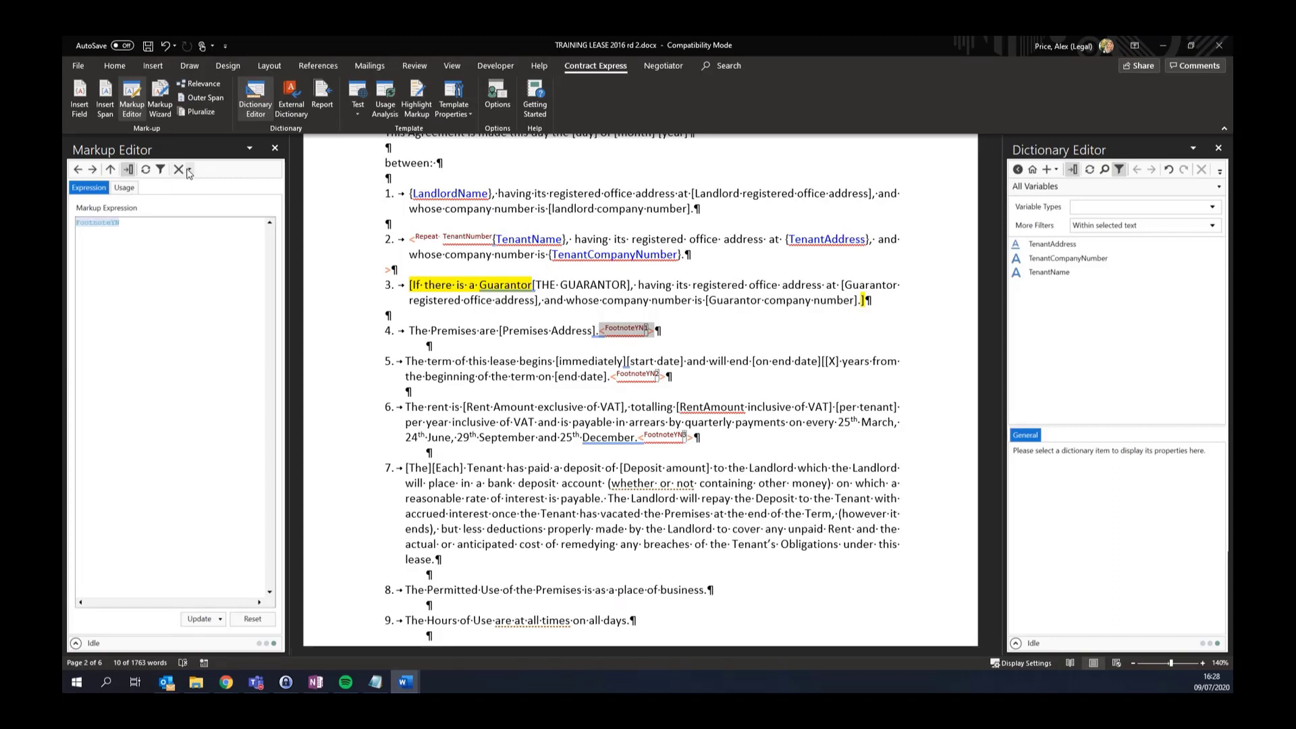
Delete all matching FootnoteYN markup from the lease and confirm with Yes
{"action": "left_click", "coordinate": [190, 169]}
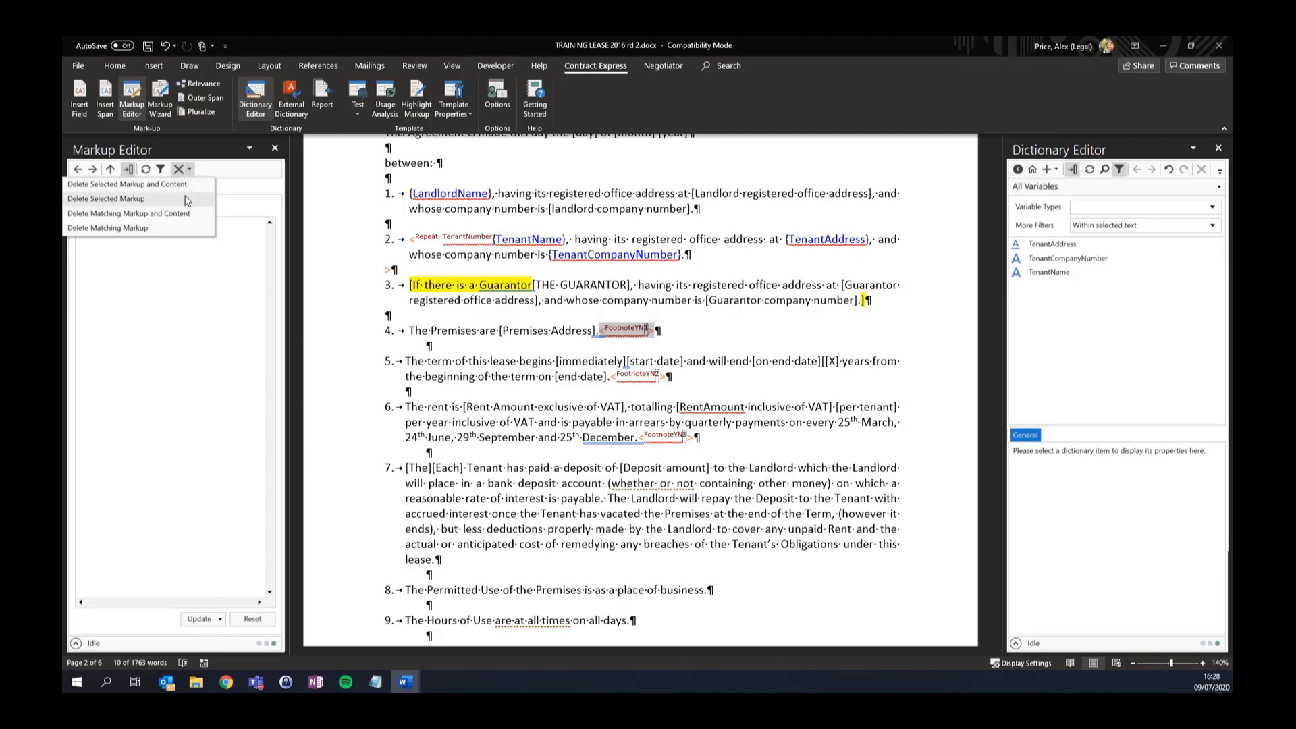
{"action": "left_click", "coordinate": [179, 229]}
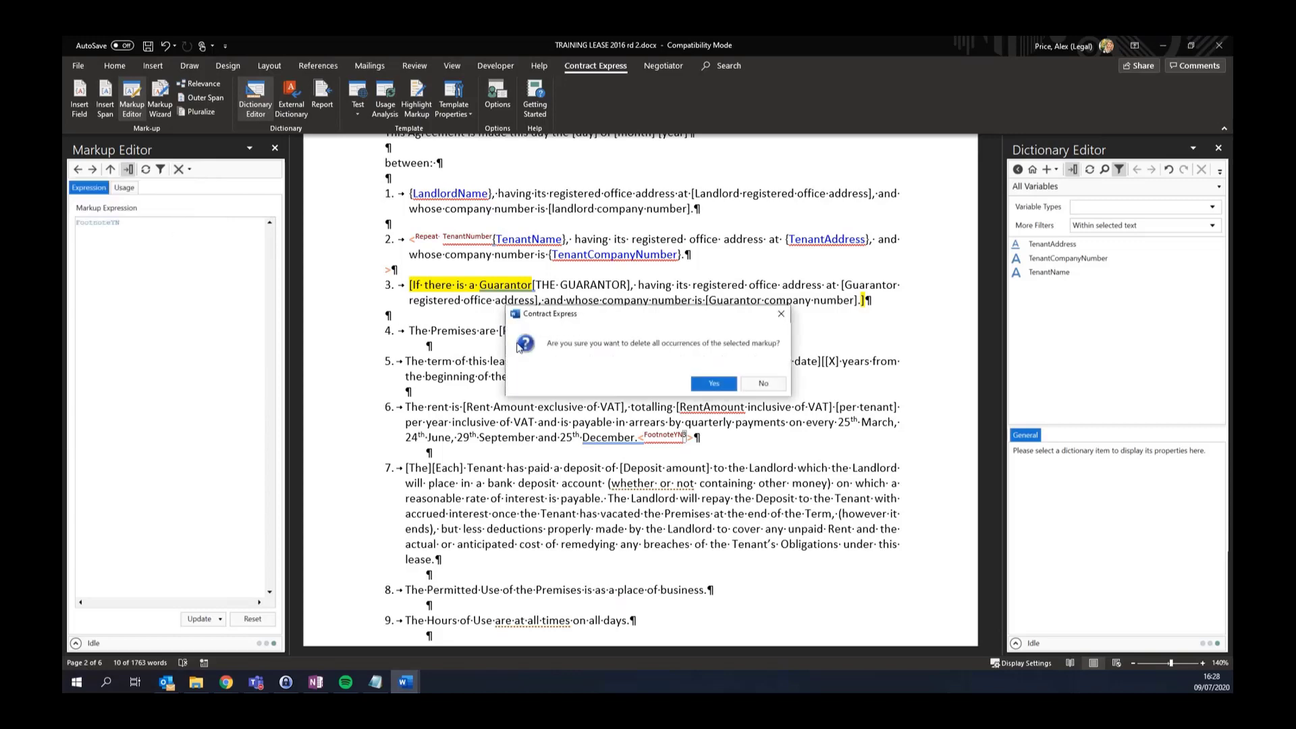
{"action": "left_click", "coordinate": [700, 380]}
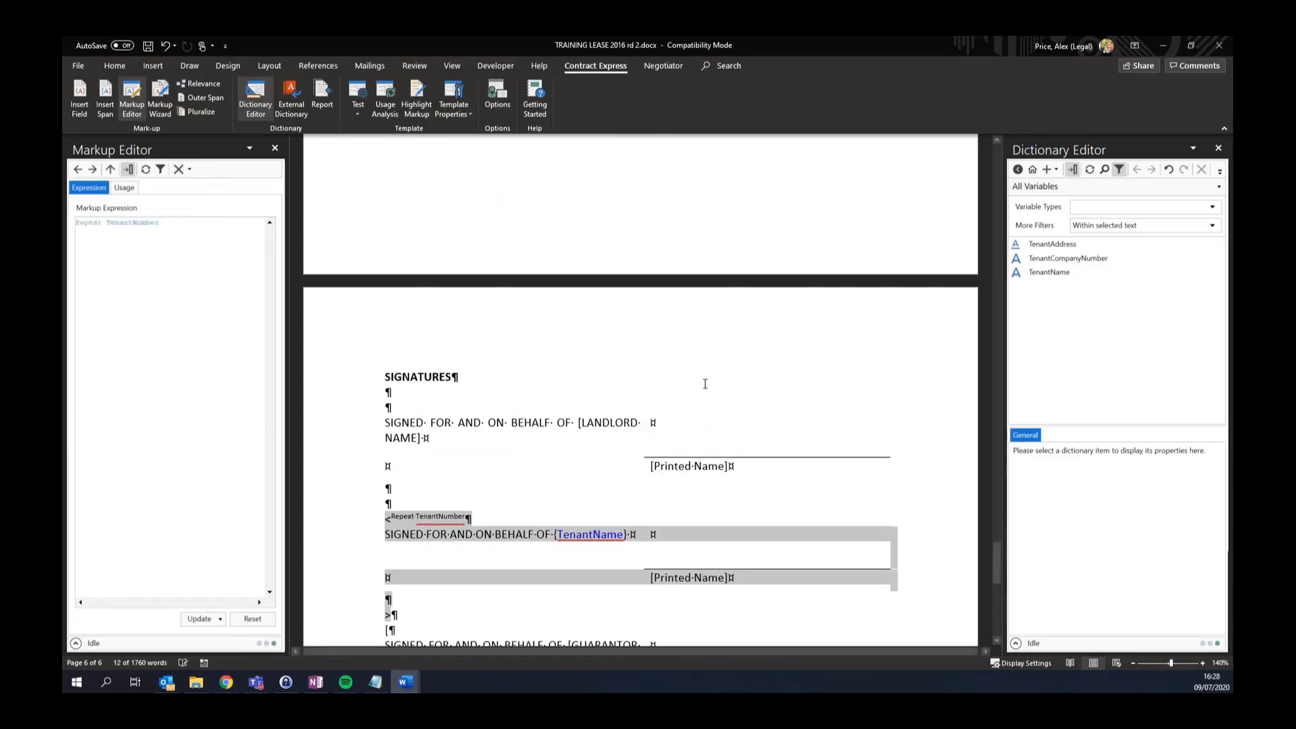
{"action": "left_click_drag", "start_coordinate": [996, 562], "coordinate": [1006, 233]}
{"action": "scroll", "coordinate": [608, 405], "scroll_direction": "down", "scroll_amount": 2}
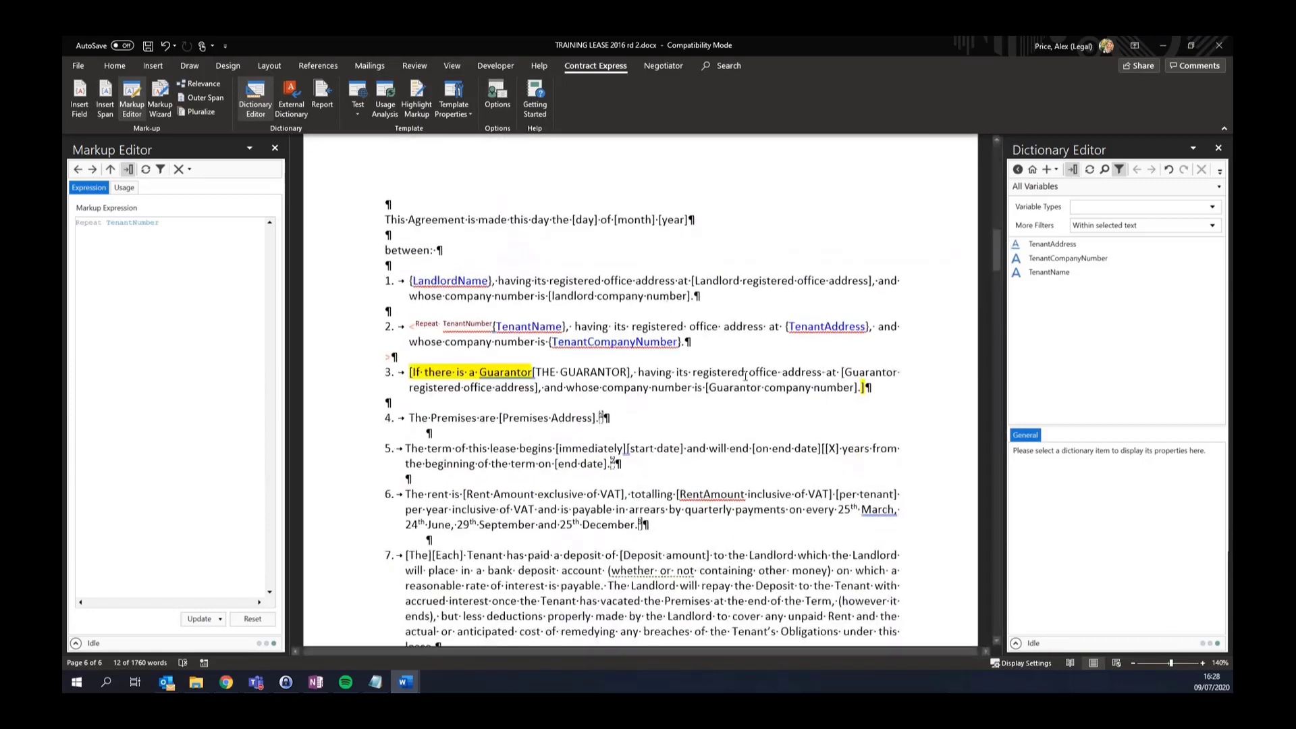
{"action": "mouse_move", "coordinate": [604, 414]}
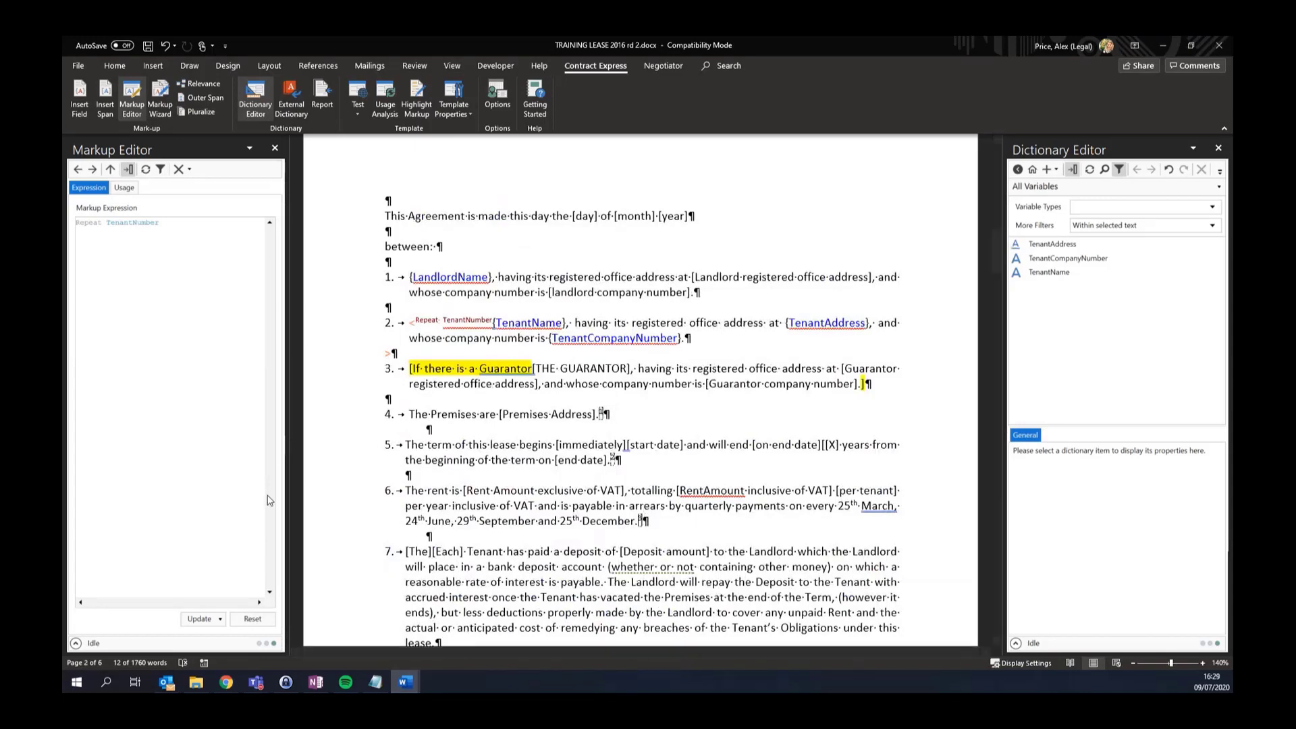
{"action": "left_click", "coordinate": [222, 620]}
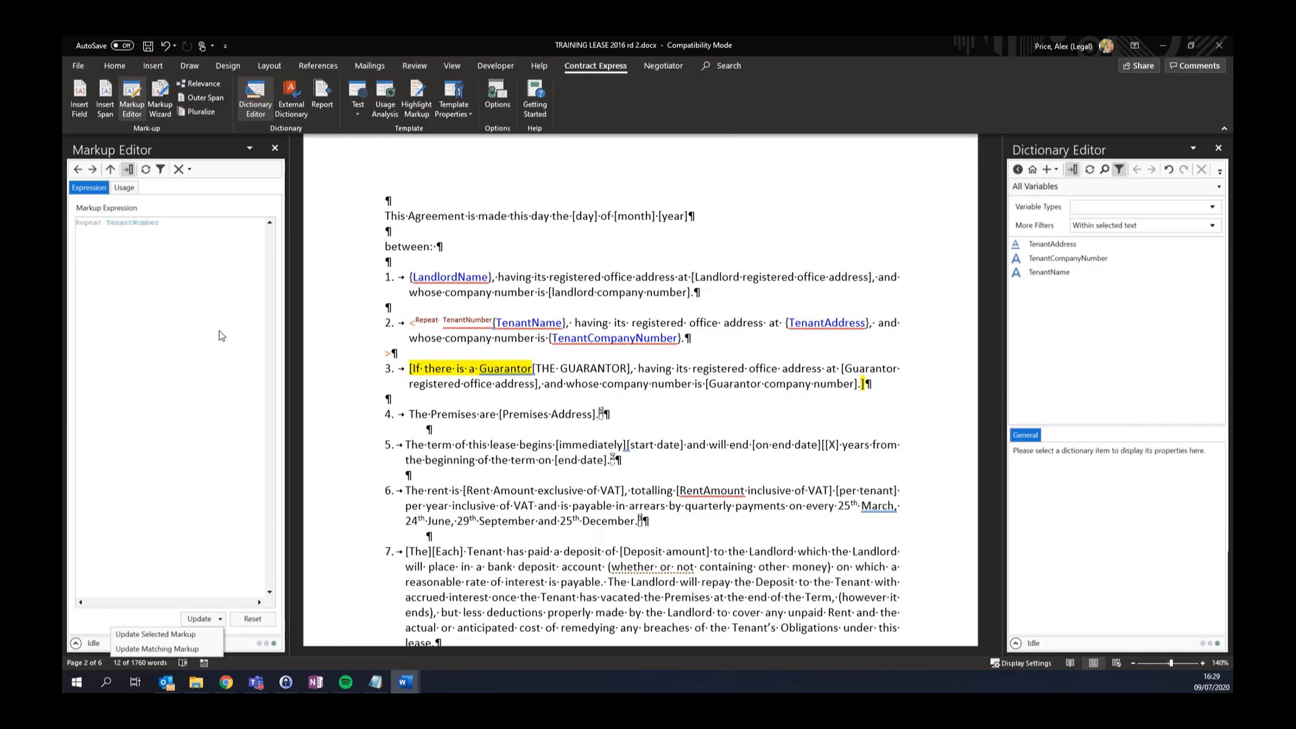
{"action": "left_click", "coordinate": [216, 260]}
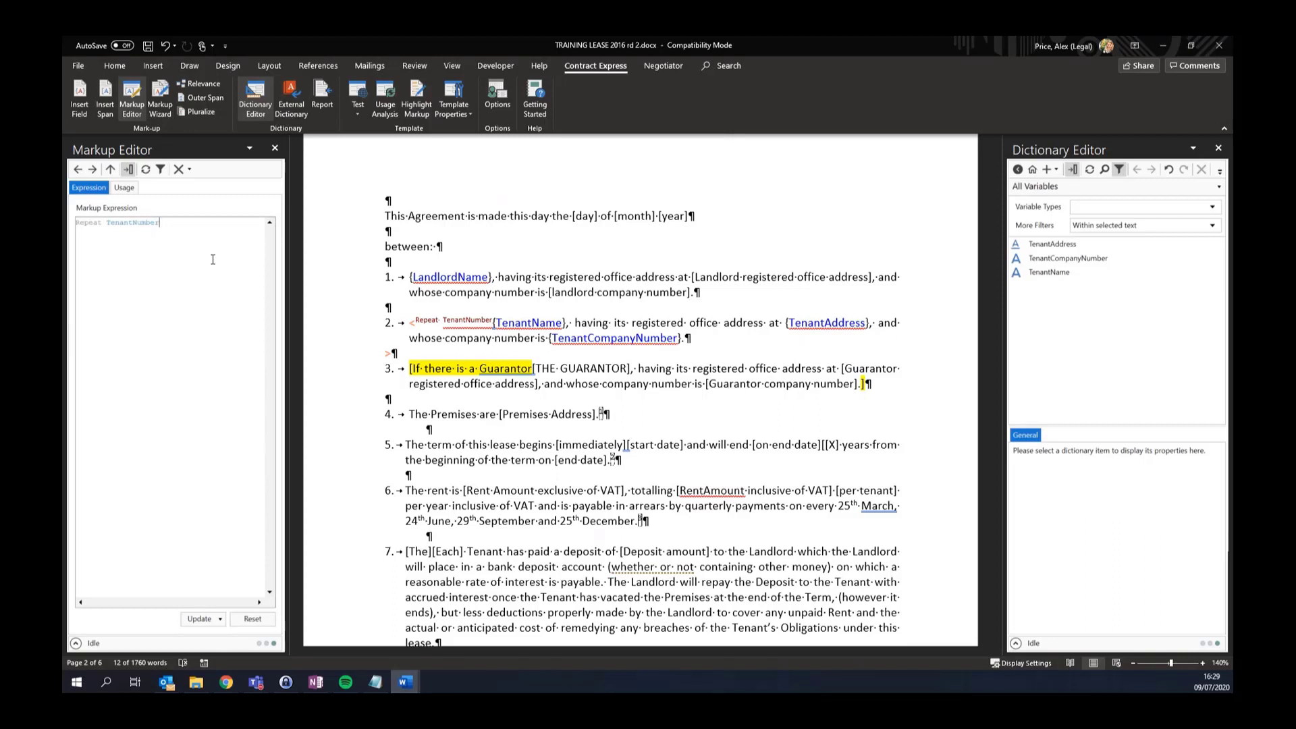
{"action": "left_click", "coordinate": [715, 343]}
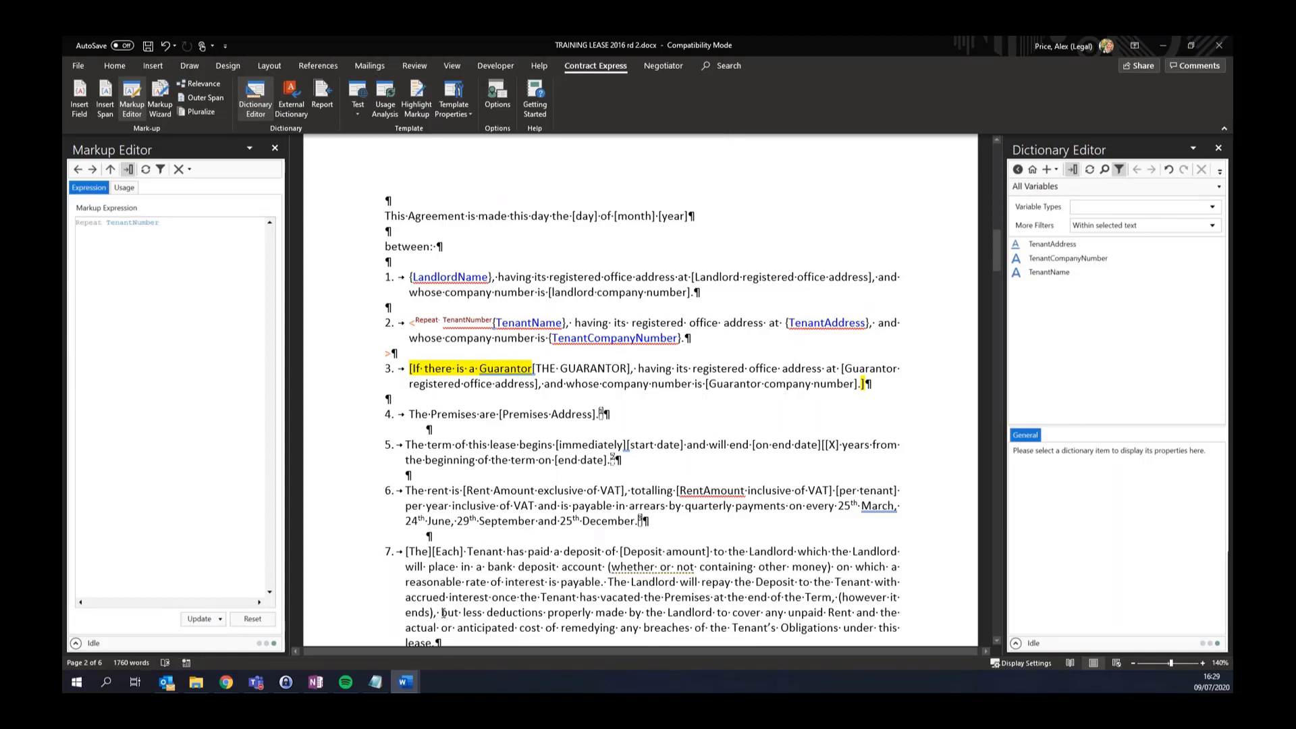
{"action": "mouse_move", "coordinate": [408, 683]}
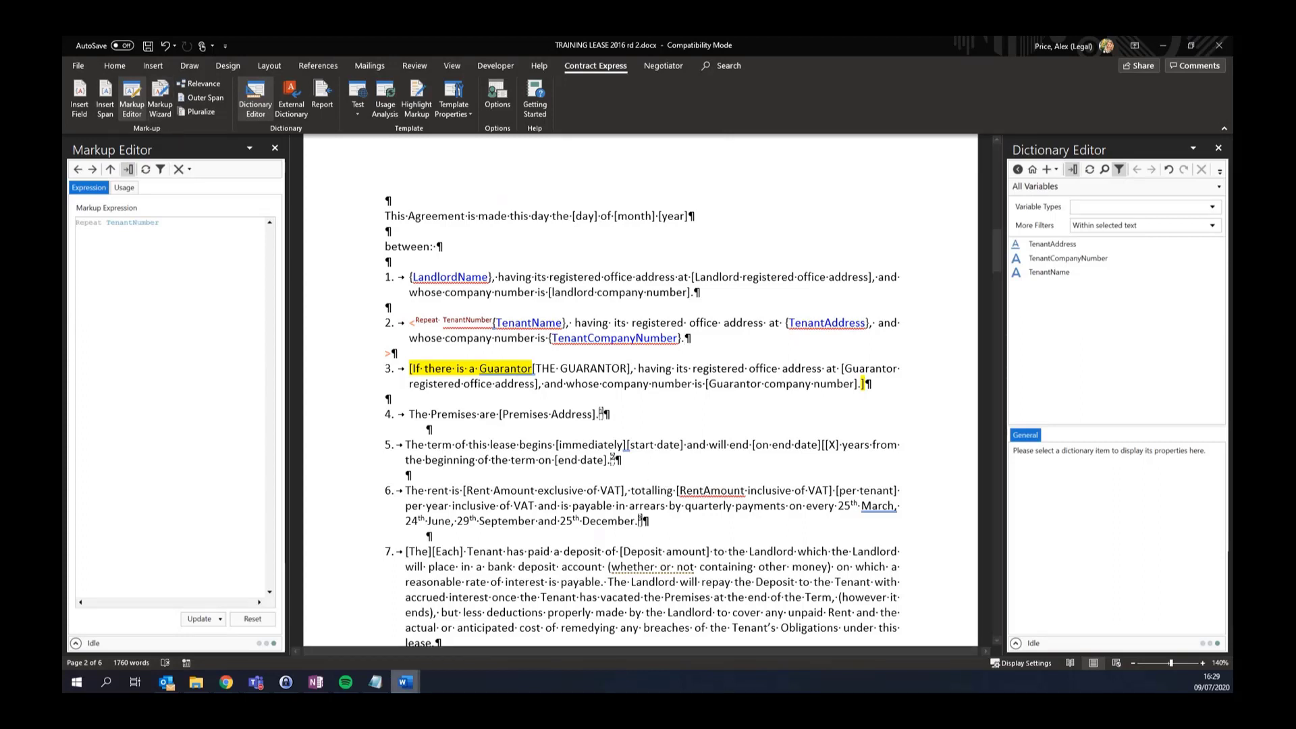
{"action": "left_click", "coordinate": [407, 684]}
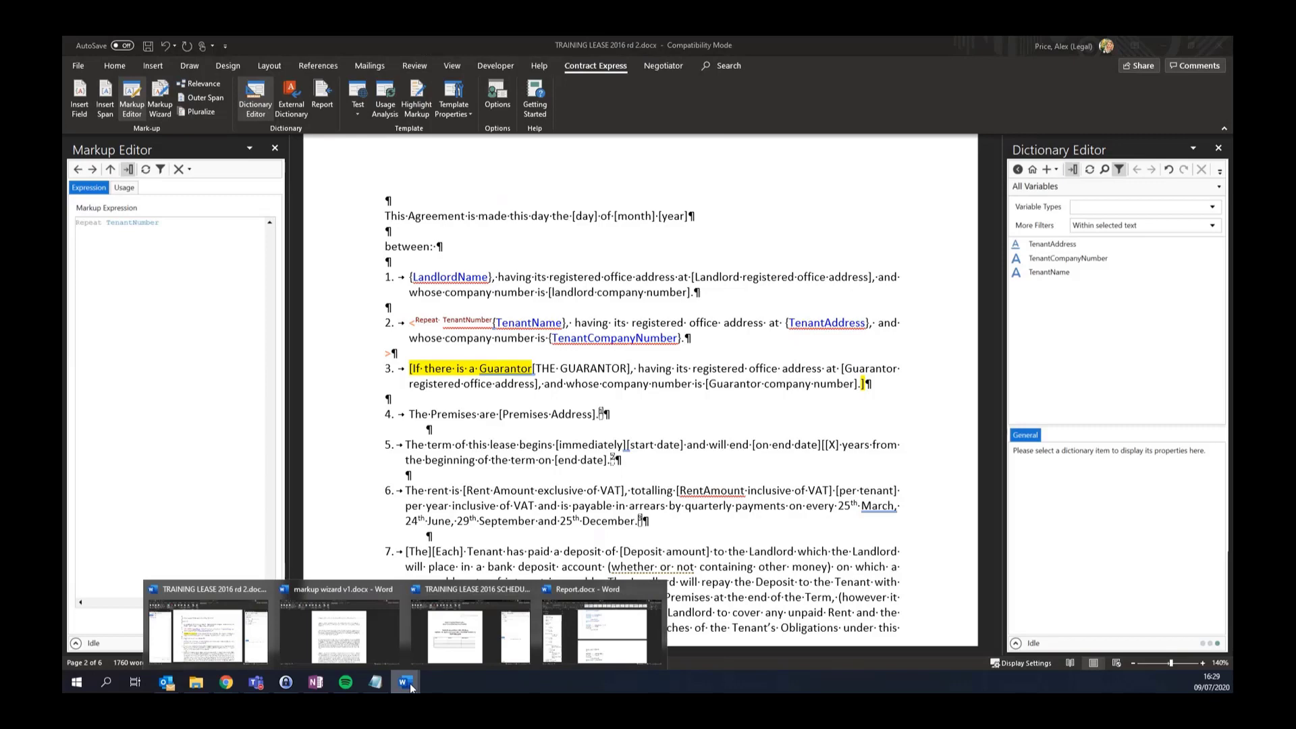
Bring up markup wizard v1.docx and start a Markup Wizard document comparison
{"action": "left_click", "coordinate": [350, 635]}
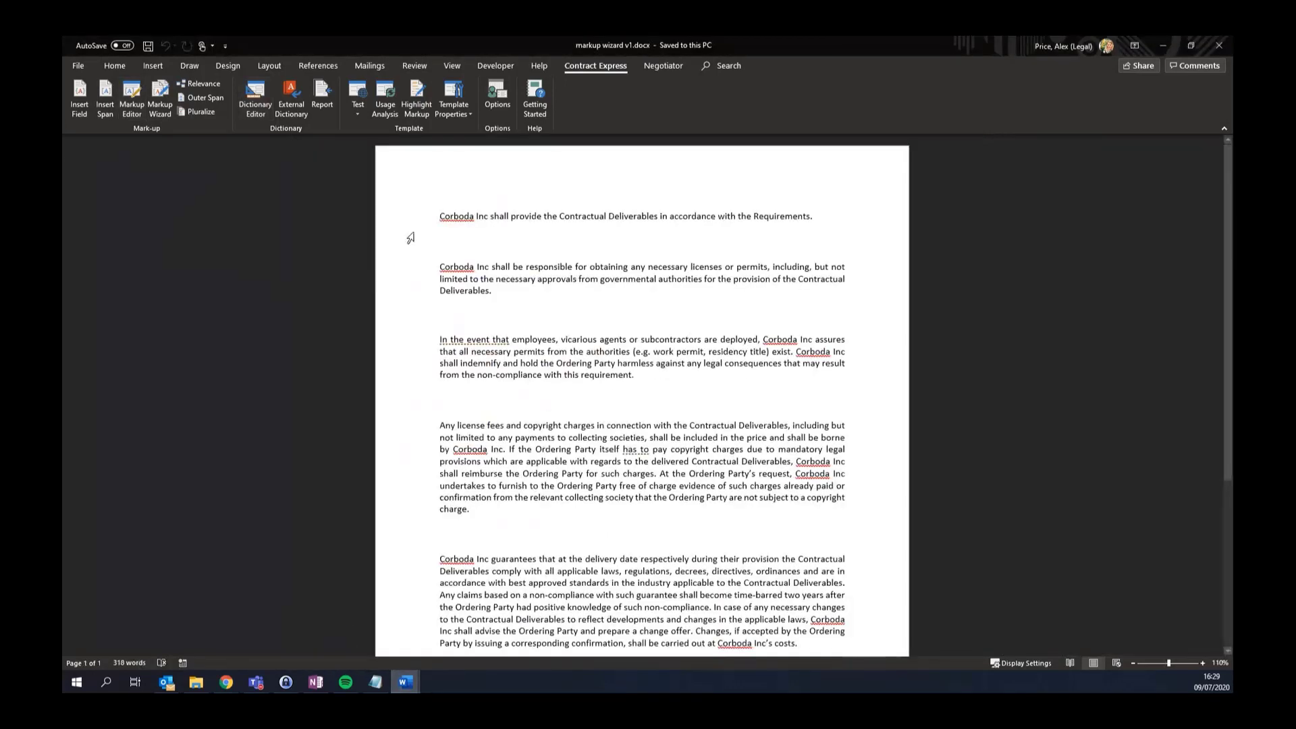
{"action": "left_click", "coordinate": [162, 103]}
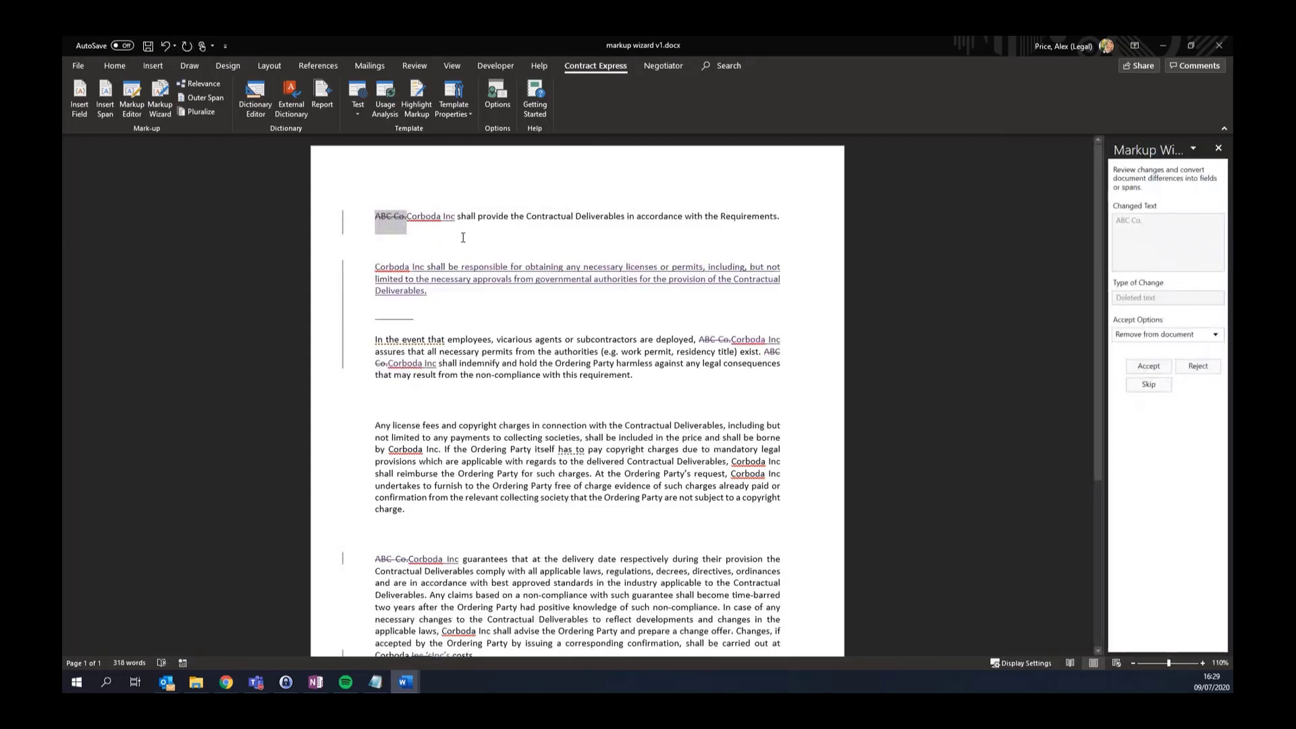
Remove the first deleted ABC Co. and convert the inserted Corboda Inc to the PartyName field
{"action": "mouse_move", "coordinate": [390, 226]}
{"action": "left_click_drag", "start_coordinate": [1107, 405], "coordinate": [981, 378]}
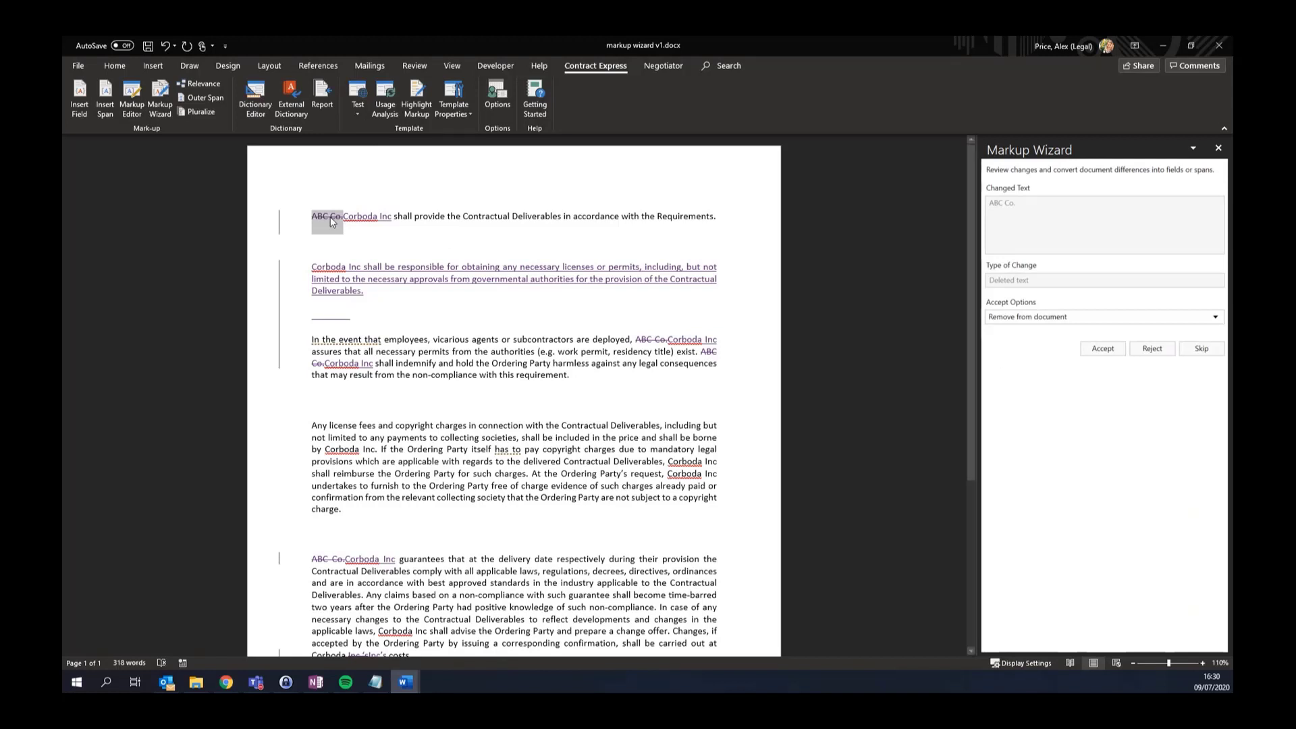
{"action": "left_click", "coordinate": [1095, 351]}
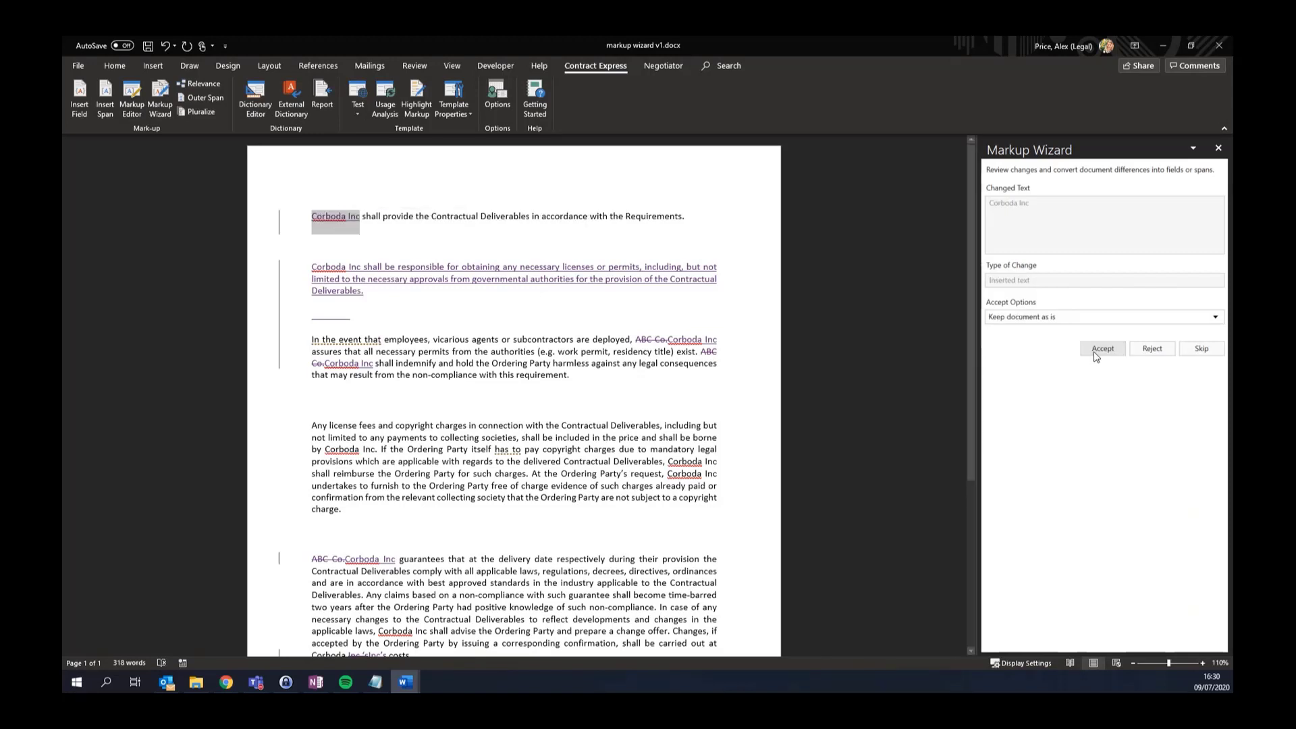
{"action": "left_click", "coordinate": [1044, 325]}
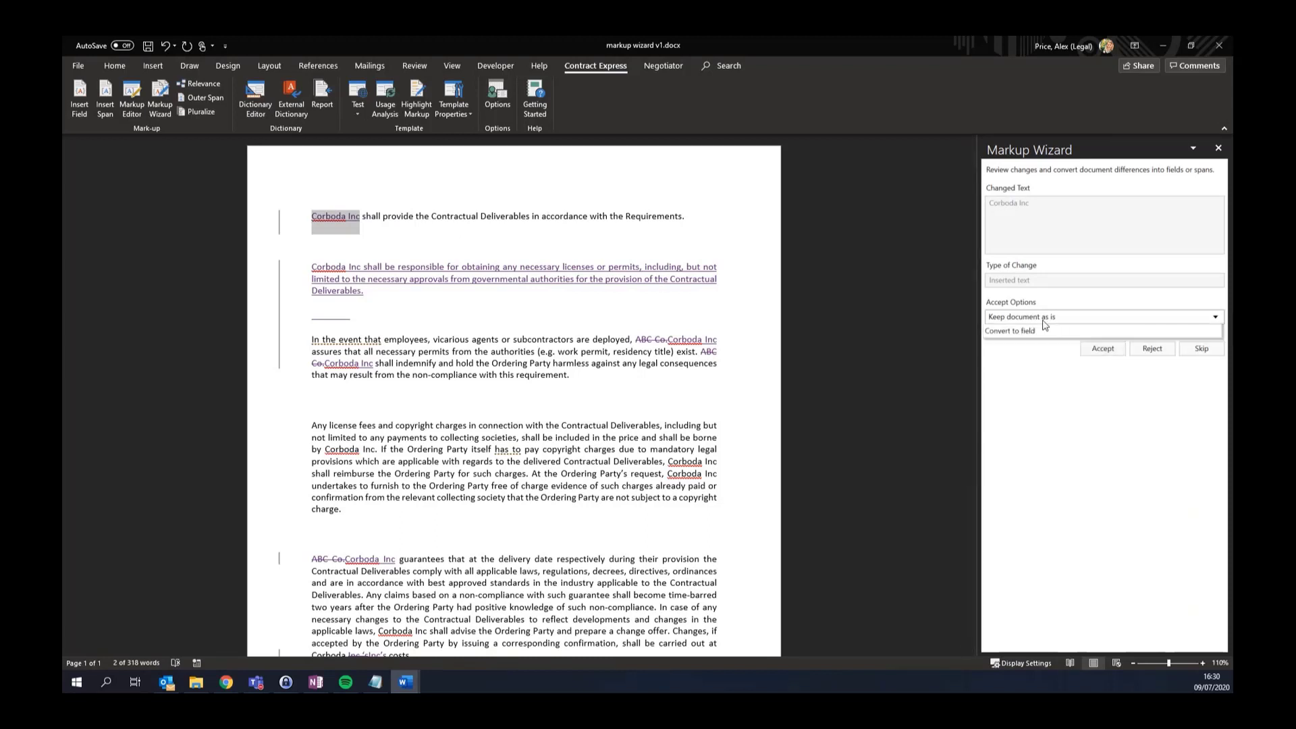
{"action": "left_click", "coordinate": [1040, 345]}
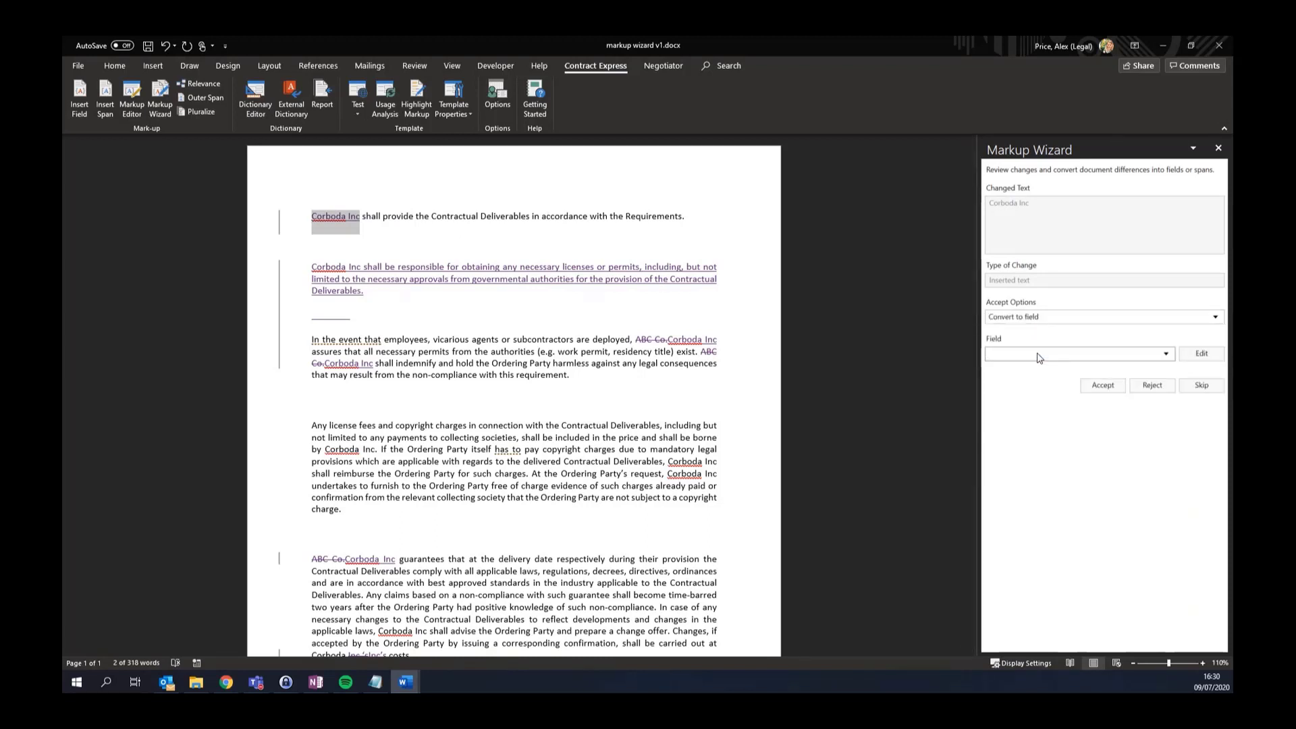
{"action": "type", "text": "PartyName"}
{"action": "left_click", "coordinate": [1103, 385]}
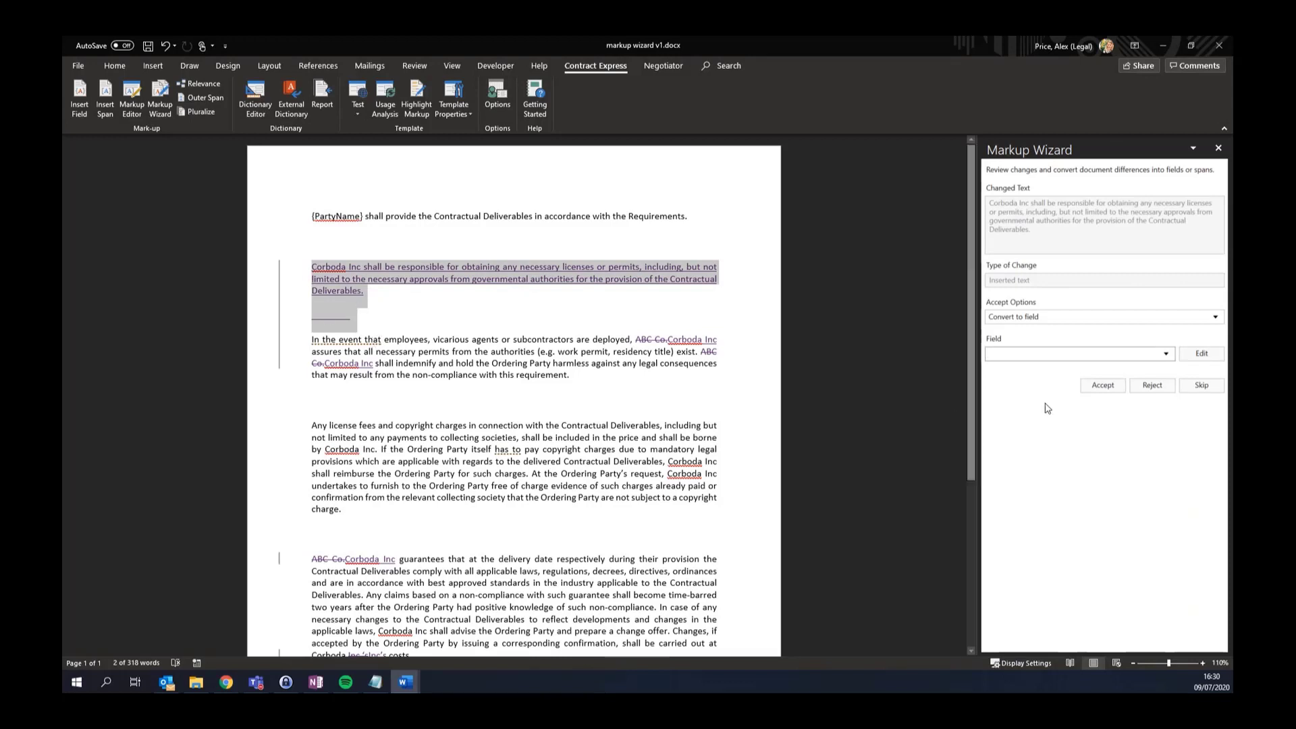
Turn the inserted paragraph into a conditional span with the LicencesYN rule
{"action": "left_click", "coordinate": [1055, 318]}
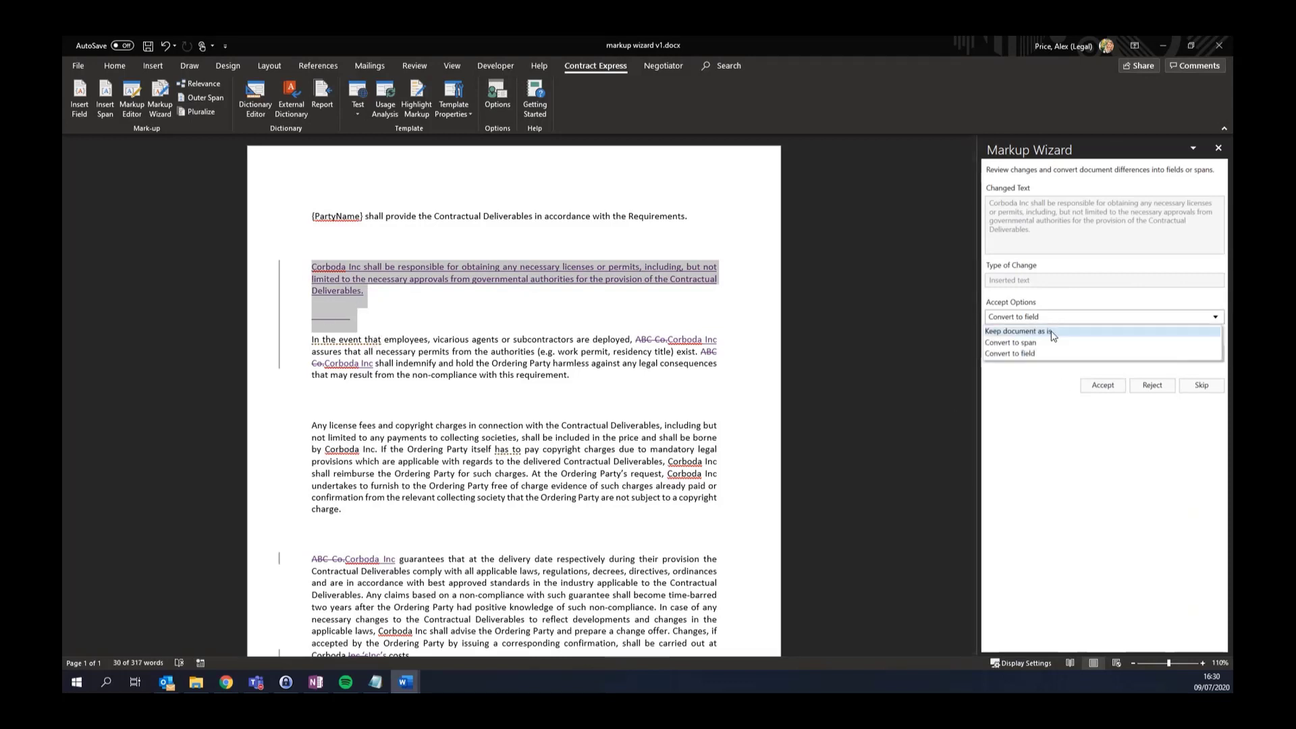
{"action": "left_click", "coordinate": [1056, 342]}
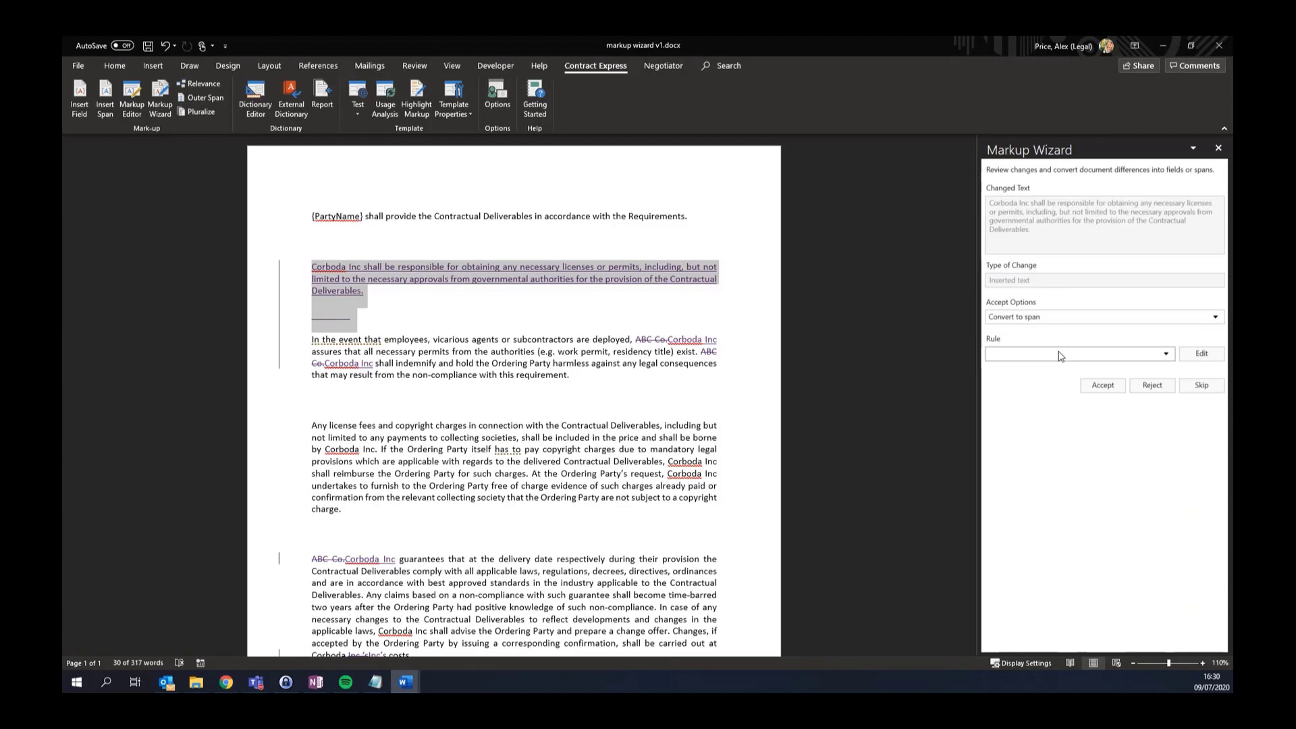
{"action": "left_click", "coordinate": [1059, 356]}
{"action": "type", "text": "LicencesYN"}
{"action": "left_click", "coordinate": [1095, 391]}
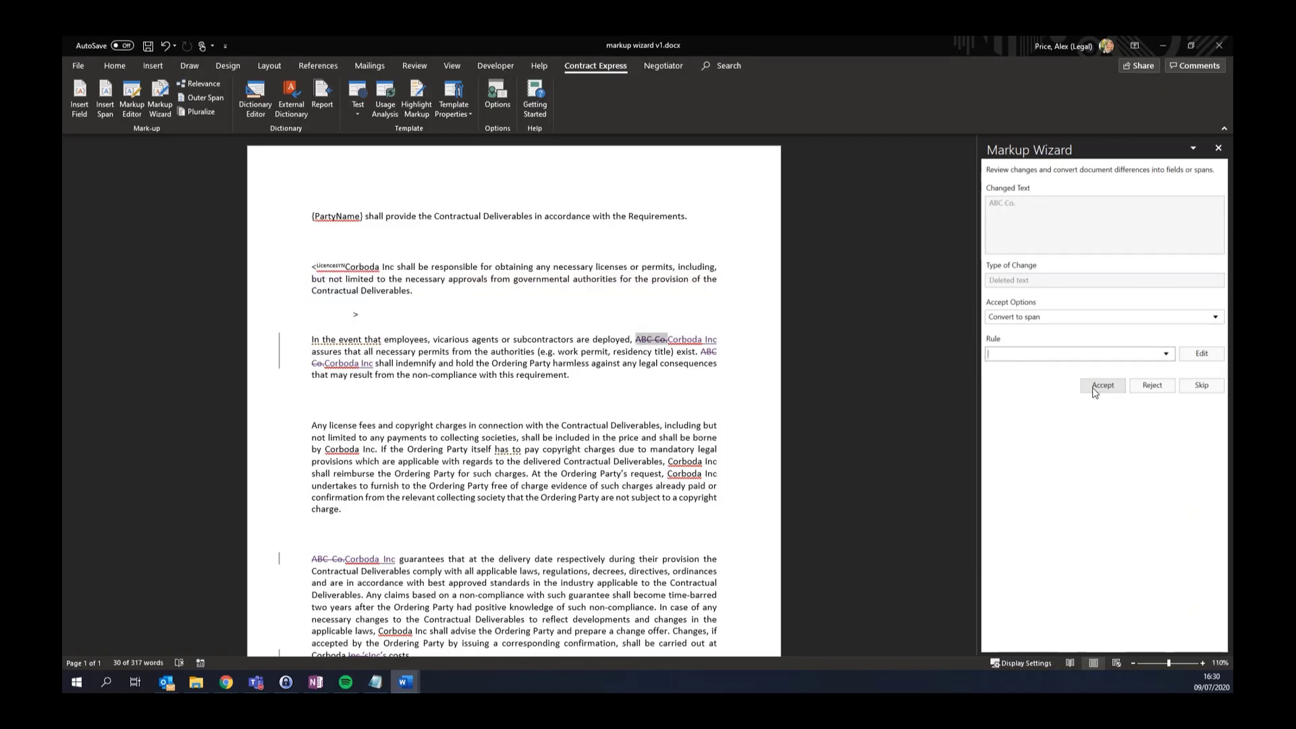
Remove the second deleted ABC Co. and make its Corboda Inc a PartyName field
{"action": "left_click", "coordinate": [1051, 318]}
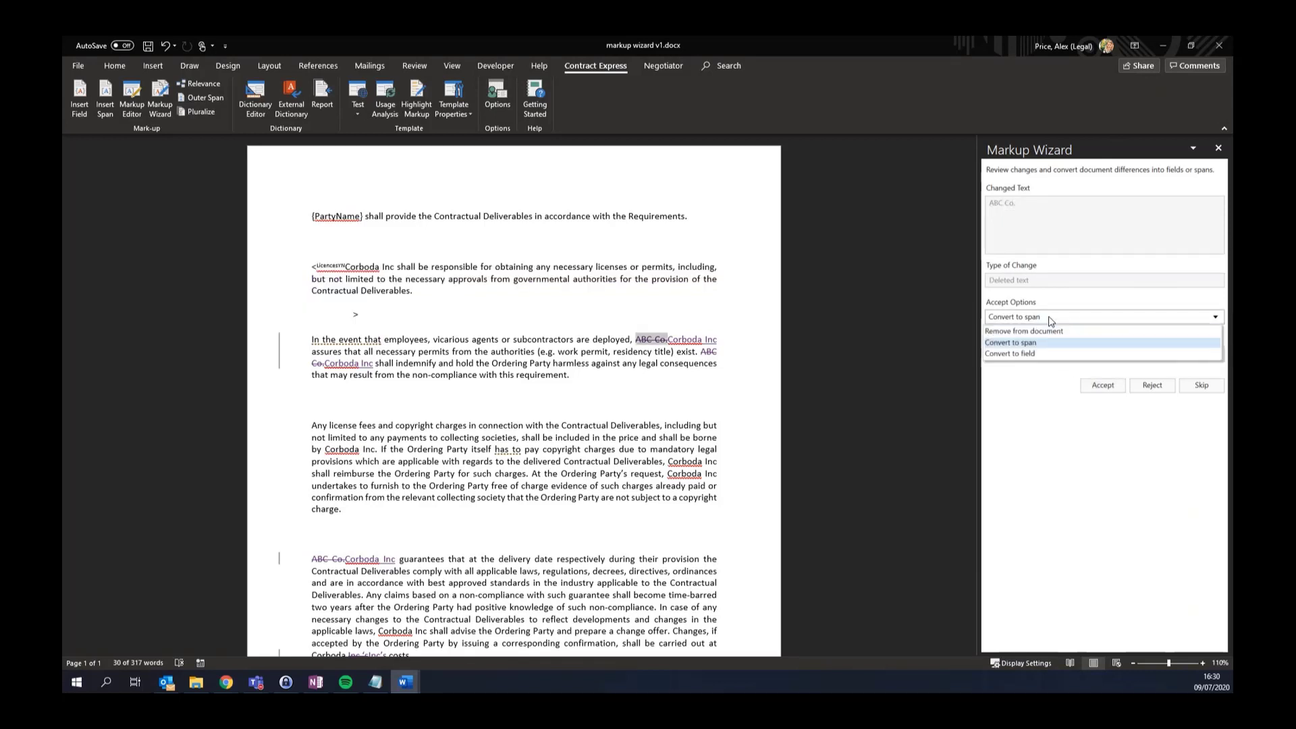
{"action": "left_click", "coordinate": [1052, 331]}
{"action": "left_click", "coordinate": [1109, 351]}
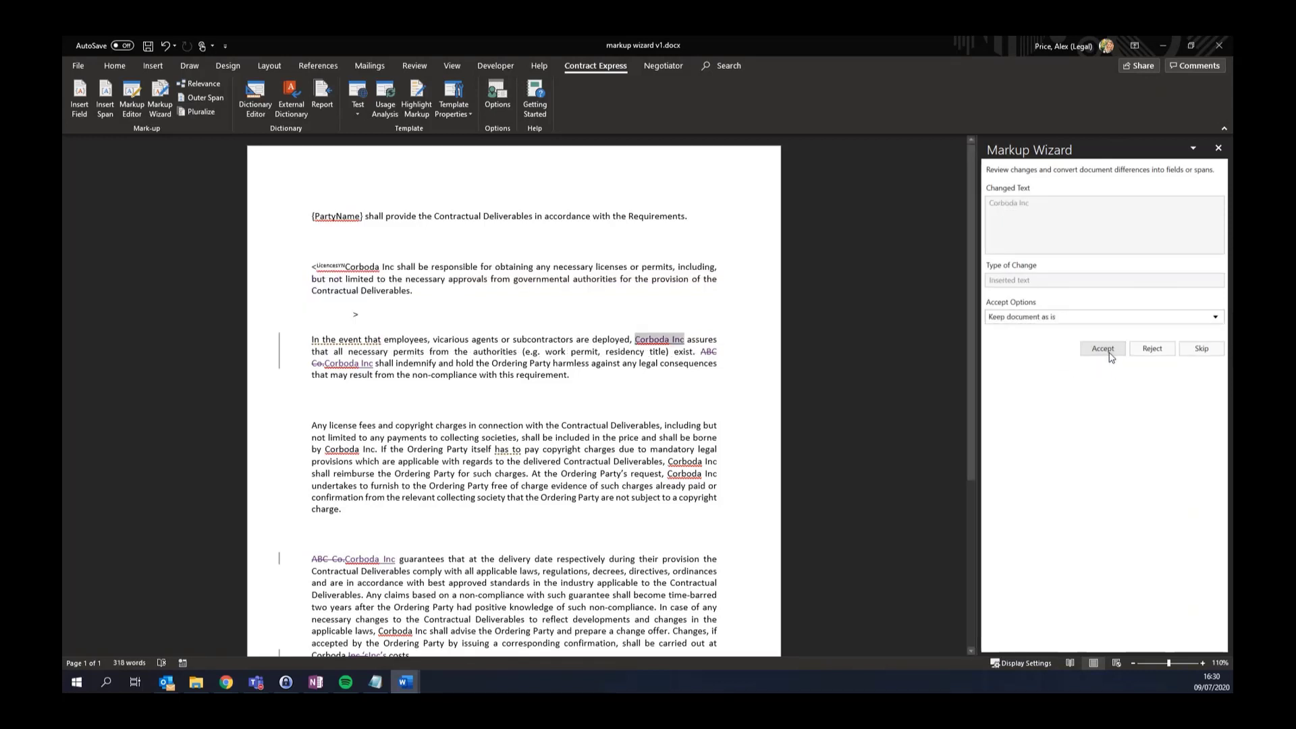
{"action": "left_click", "coordinate": [1047, 323]}
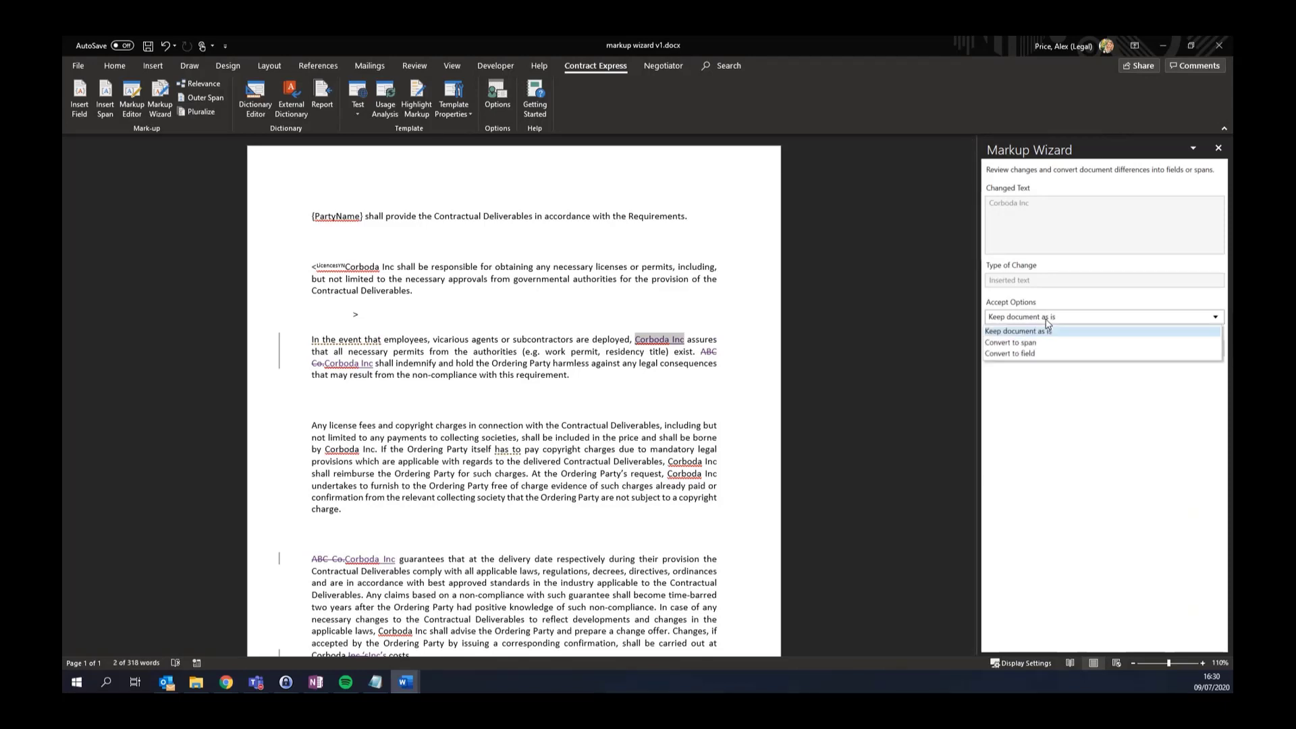
{"action": "left_click", "coordinate": [1050, 353]}
{"action": "left_click", "coordinate": [1051, 356]}
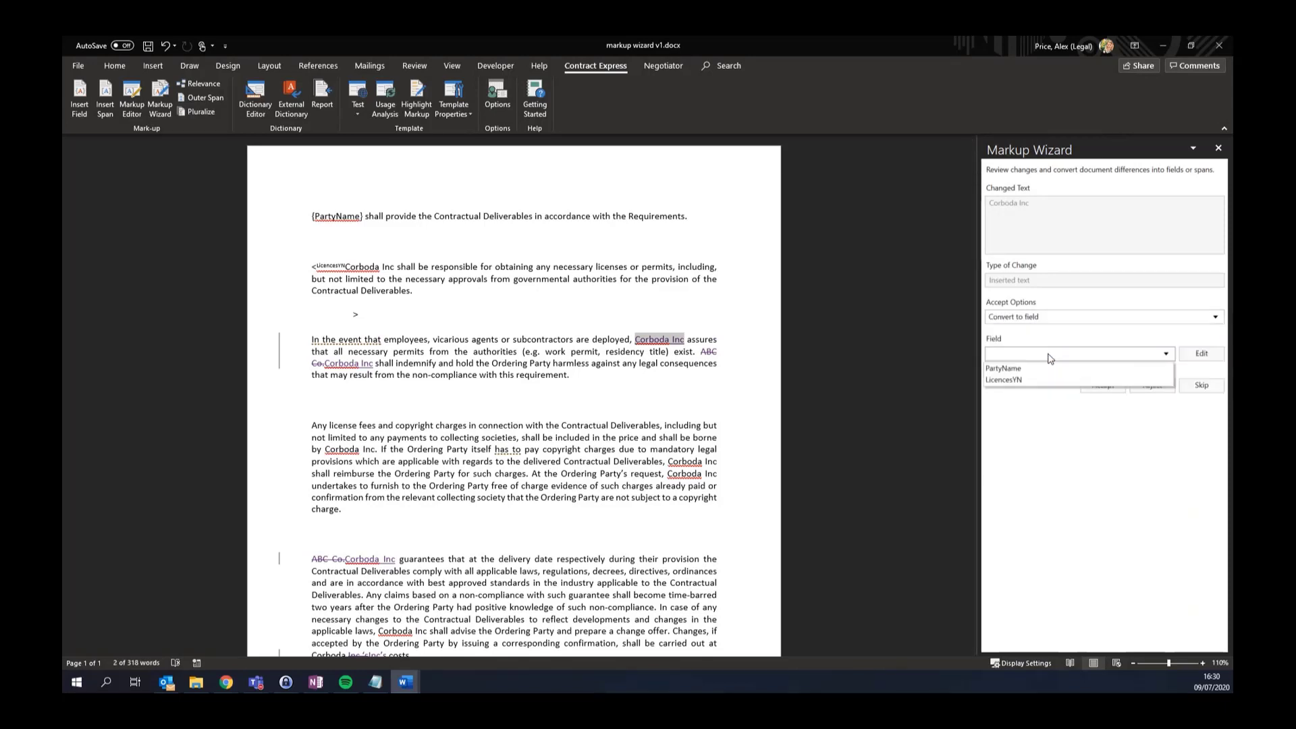
{"action": "left_click", "coordinate": [1047, 368]}
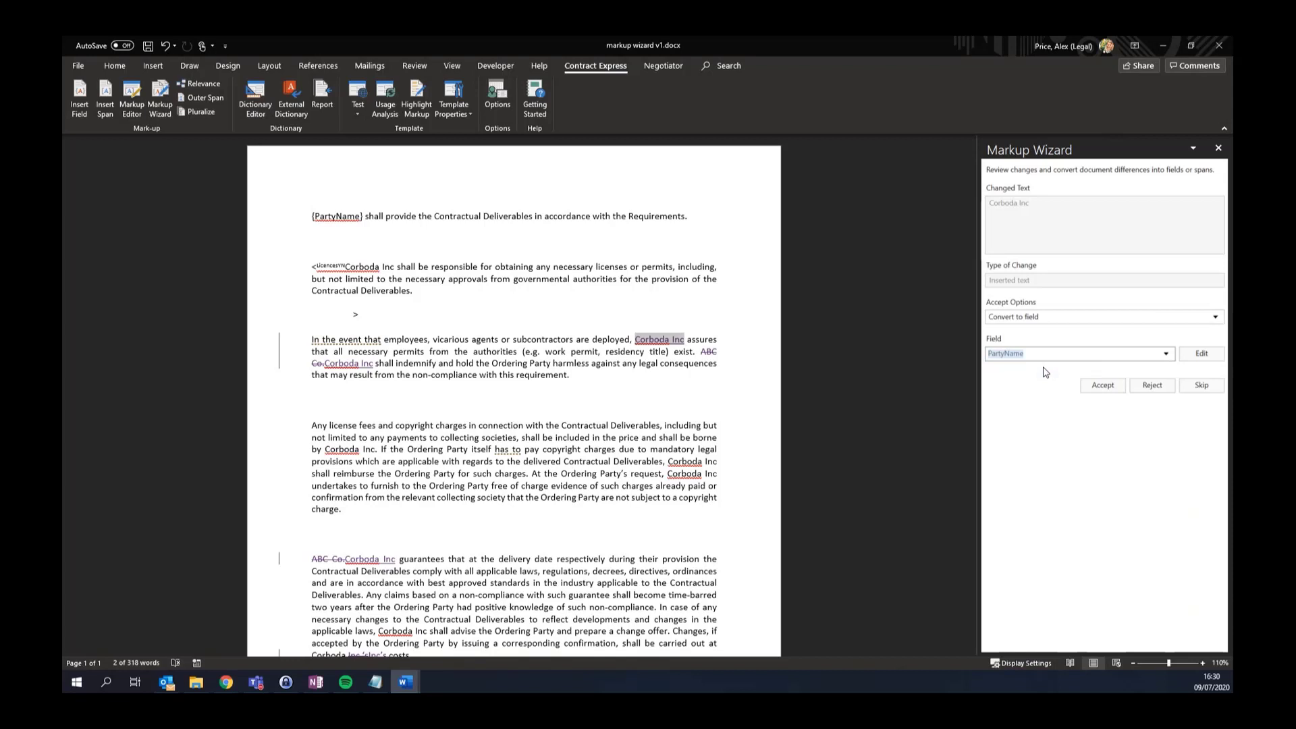
{"action": "left_click", "coordinate": [1088, 387]}
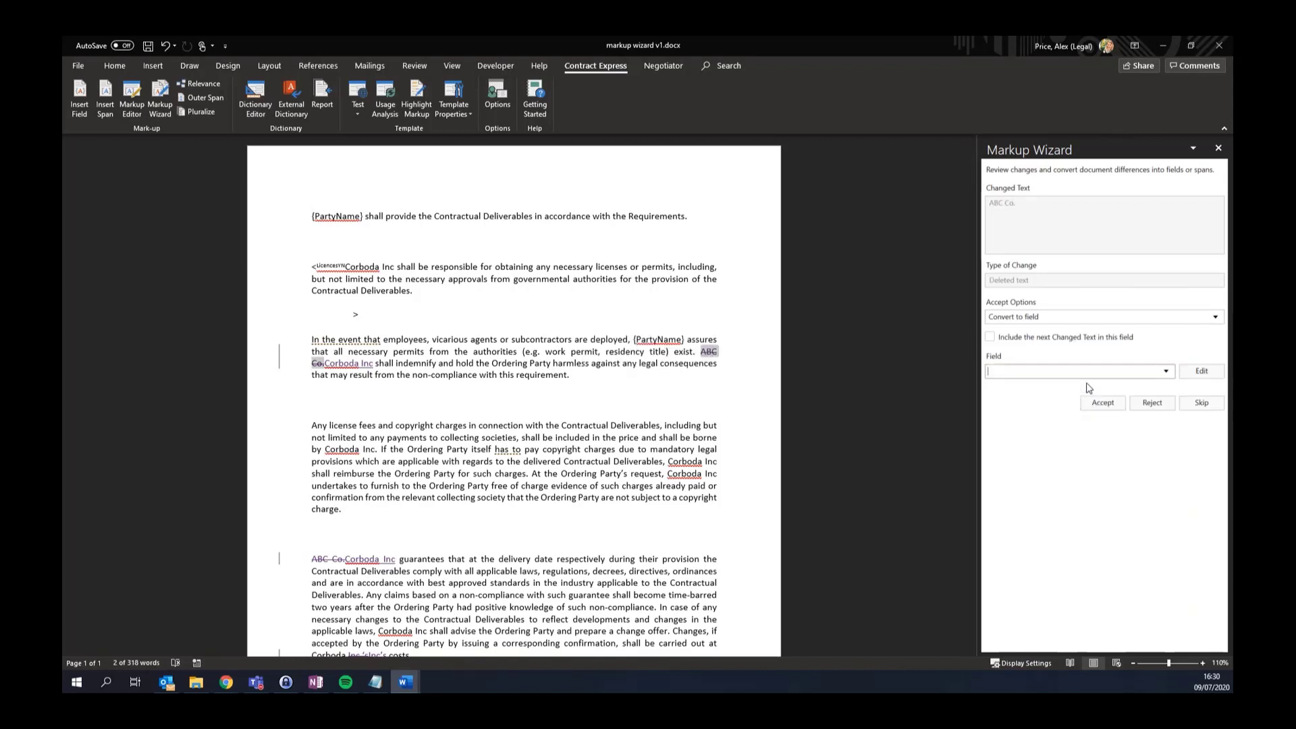
Handle the last ABC Co./Corboda Inc pair the same way, removing and converting to PartyName
{"action": "left_click", "coordinate": [1057, 317]}
{"action": "left_click", "coordinate": [1057, 332]}
{"action": "left_click", "coordinate": [1103, 346]}
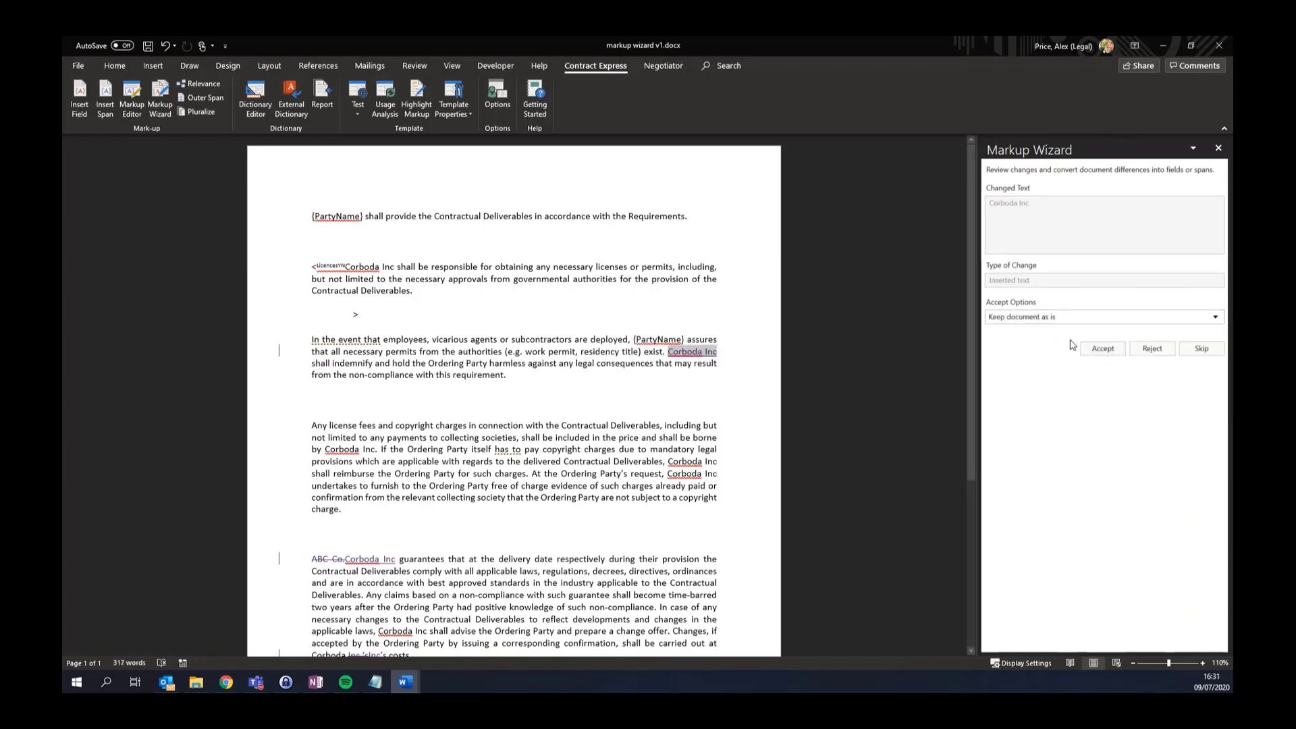
{"action": "left_click", "coordinate": [1061, 317]}
{"action": "left_click", "coordinate": [1057, 353]}
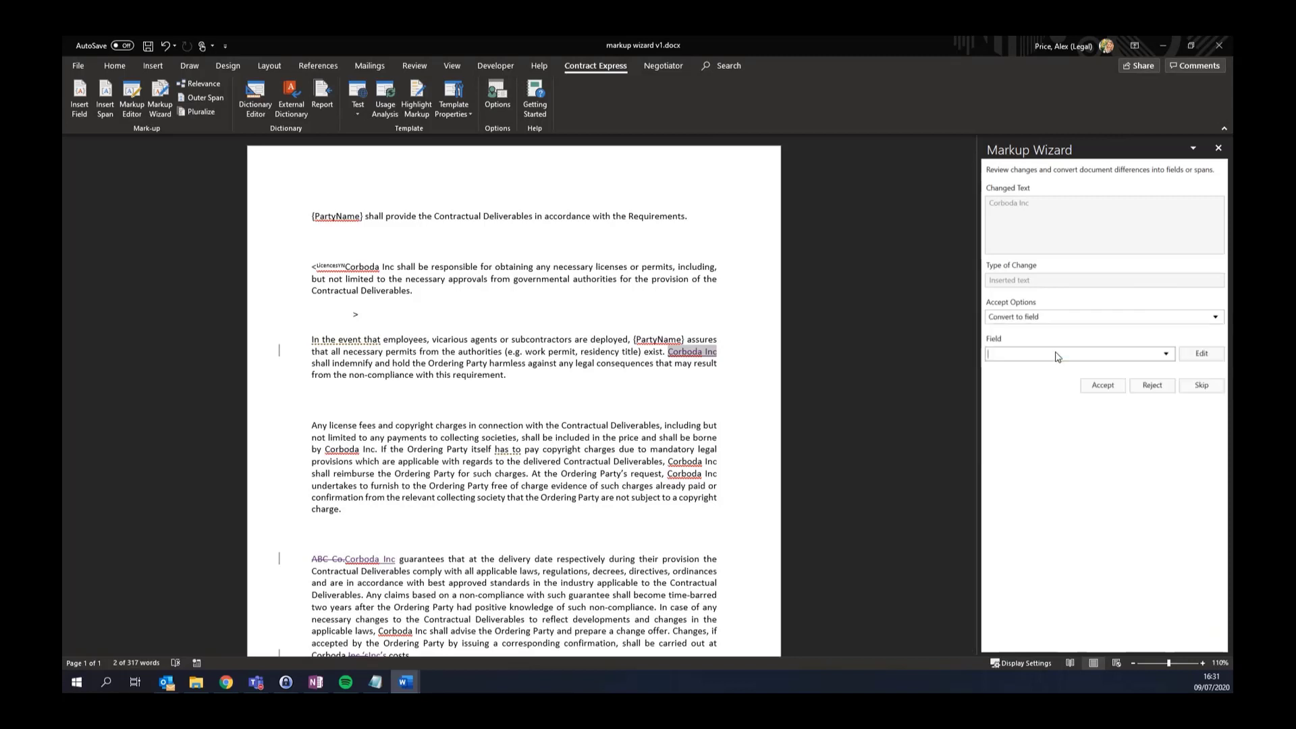
{"action": "left_click", "coordinate": [1059, 353]}
{"action": "left_click", "coordinate": [1060, 367]}
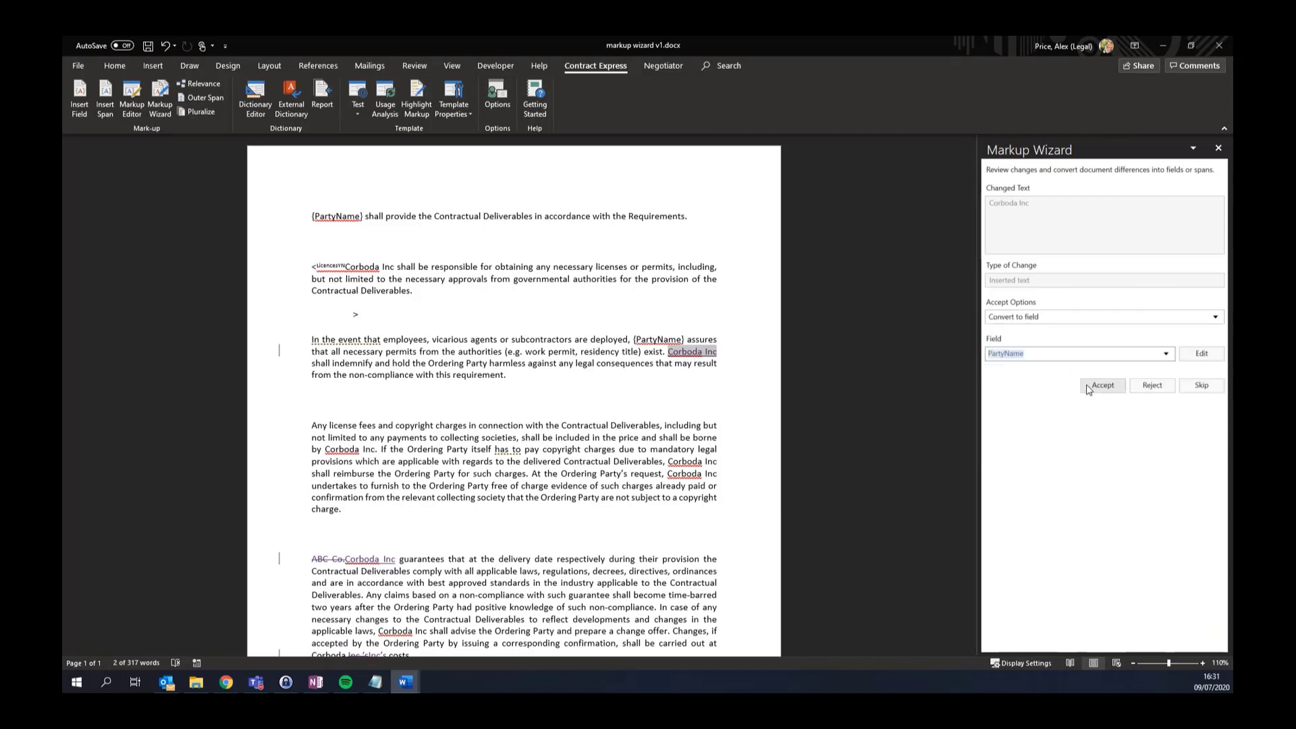
{"action": "left_click", "coordinate": [1091, 386]}
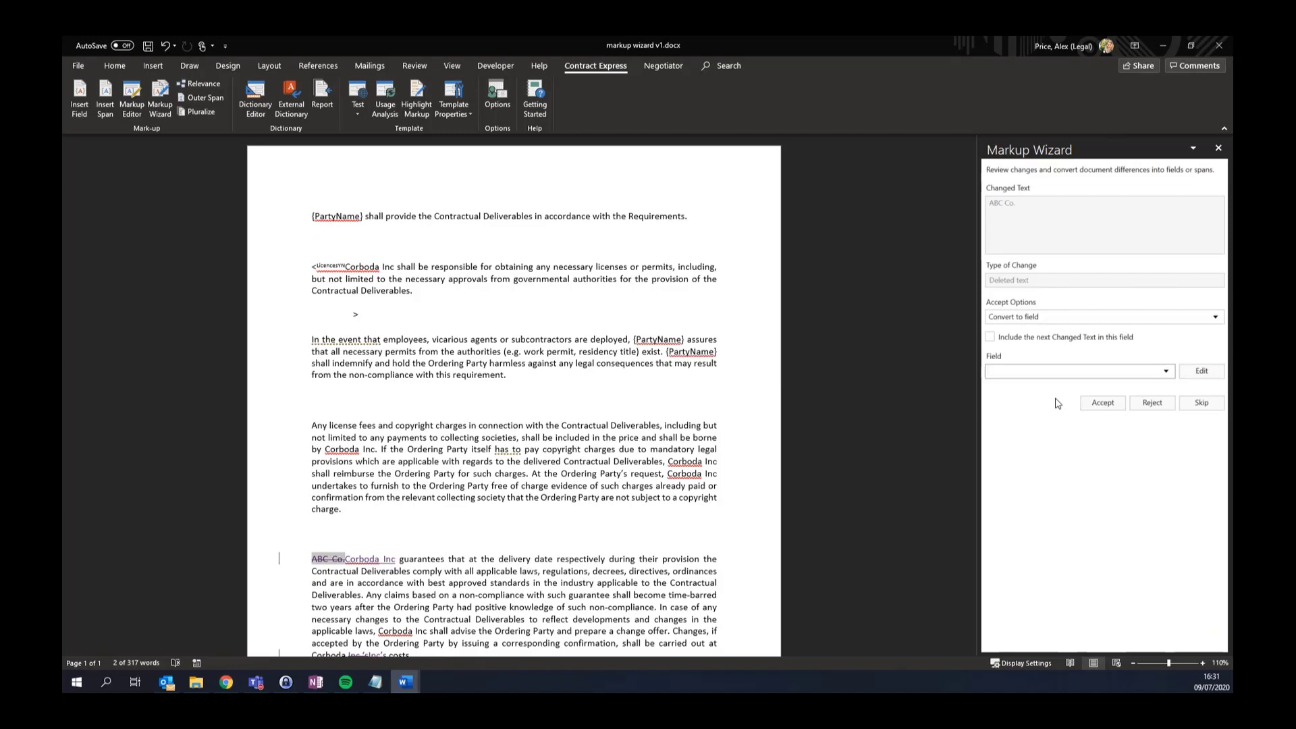
{"action": "left_click", "coordinate": [414, 684]}
Wrap clause 8's Permitted Use wording in a conditional span with the rule False
{"action": "left_click", "coordinate": [229, 607]}
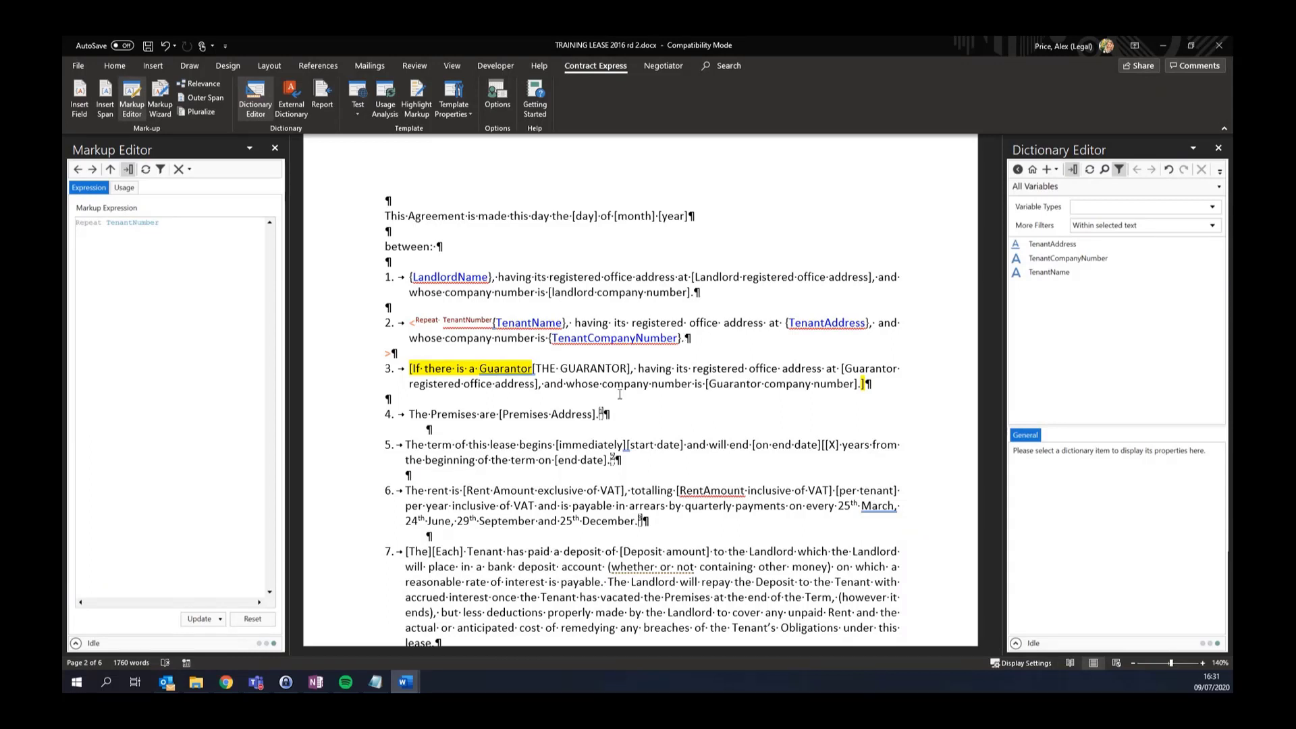
{"action": "scroll", "coordinate": [518, 547], "scroll_direction": "down", "scroll_amount": 2}
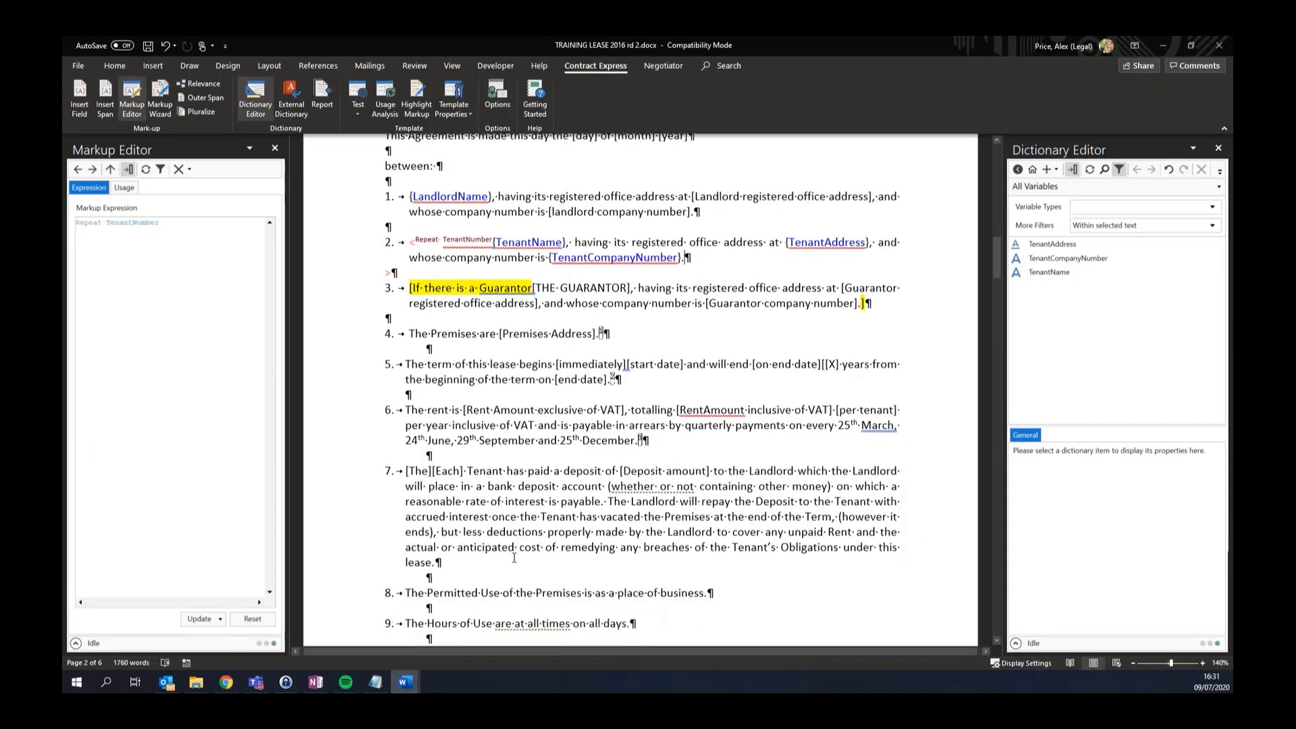
{"action": "triple_click", "coordinate": [399, 594]}
{"action": "triple_click", "coordinate": [398, 594]}
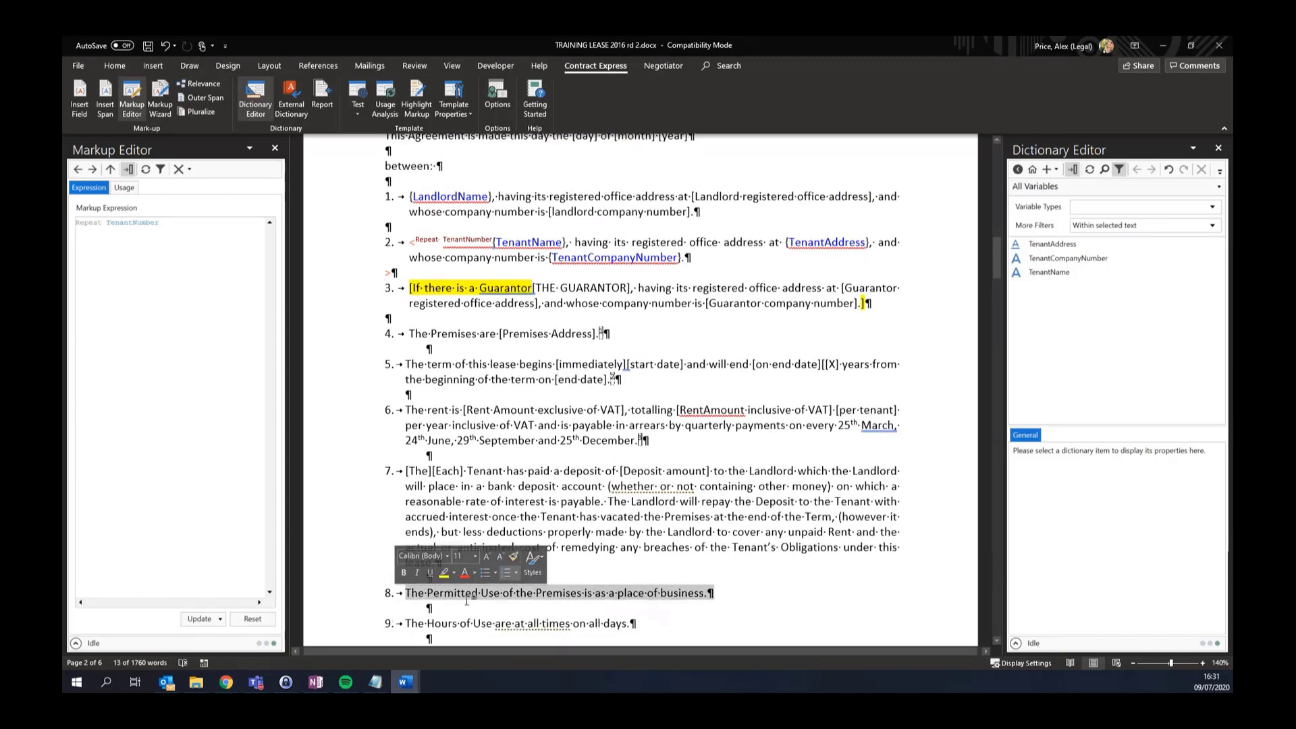
{"action": "left_click", "coordinate": [108, 114]}
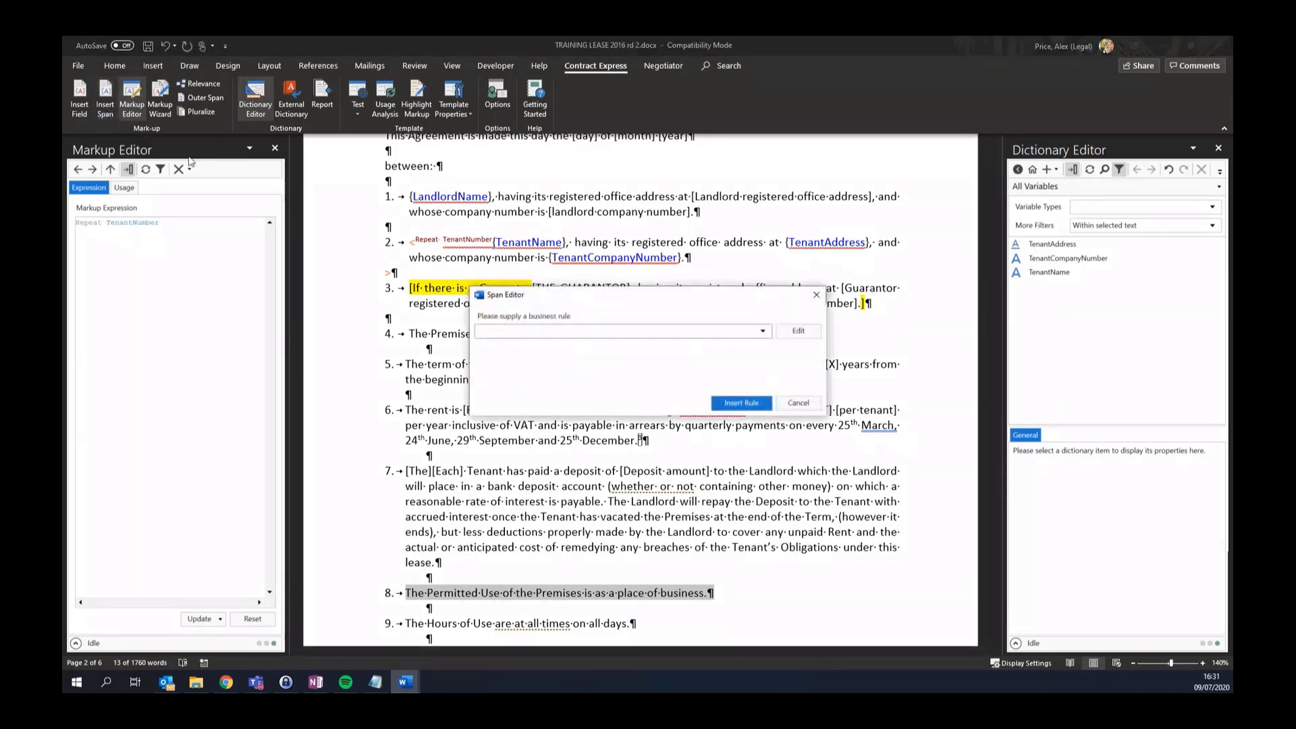
{"action": "type", "text": "False"}
{"action": "key", "text": "Return"}
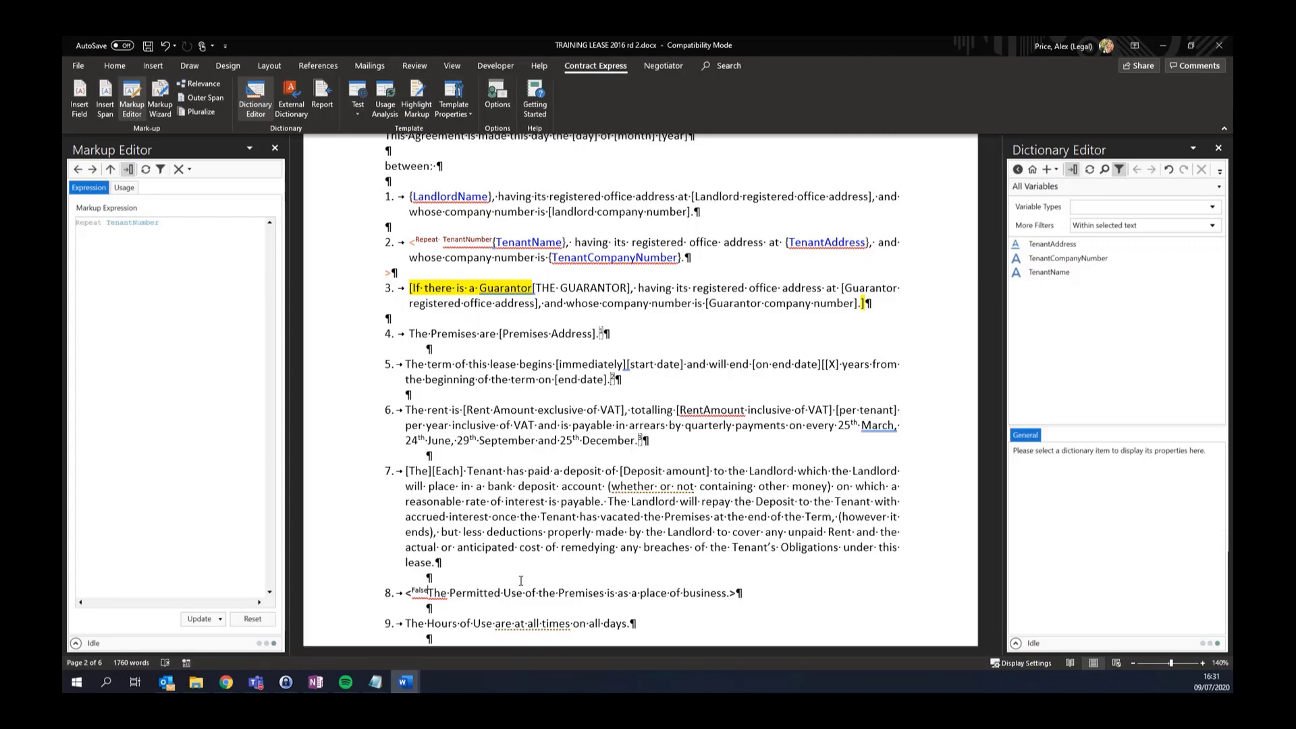
{"action": "scroll", "coordinate": [521, 581], "scroll_direction": "down", "scroll_amount": 3}
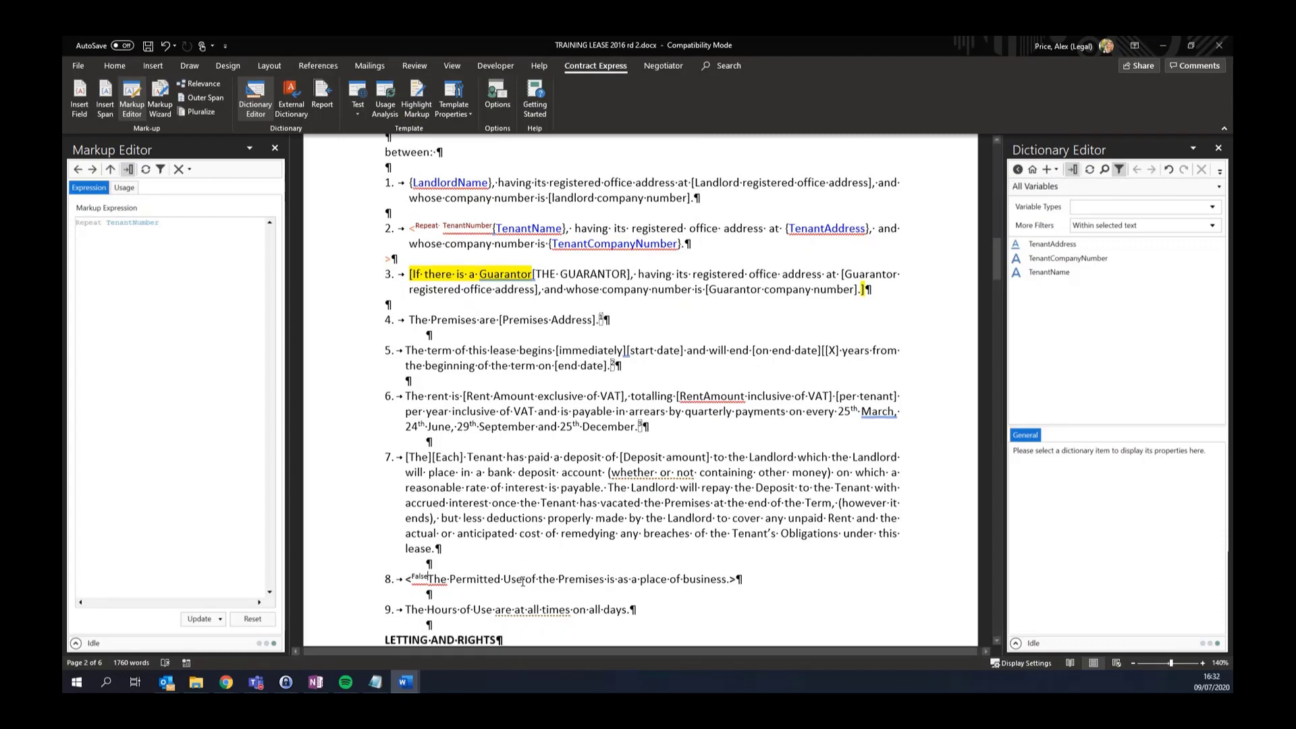
Add the author note 'flagged for removal on 9th July 2020' to clause 8's span condition
{"action": "scroll", "coordinate": [556, 536], "scroll_direction": "up", "scroll_amount": 3}
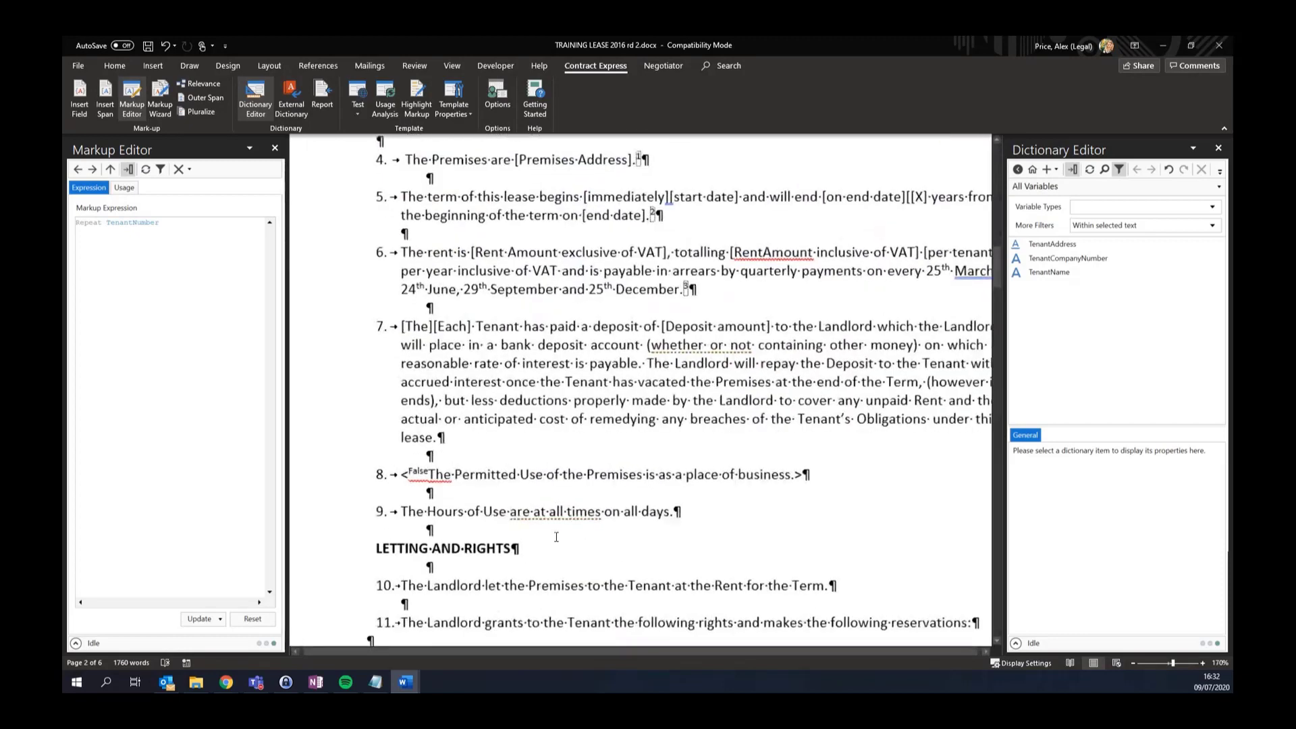
{"action": "type", "text": "Author"}
{"action": "type", "text": "Note \"flagged"}
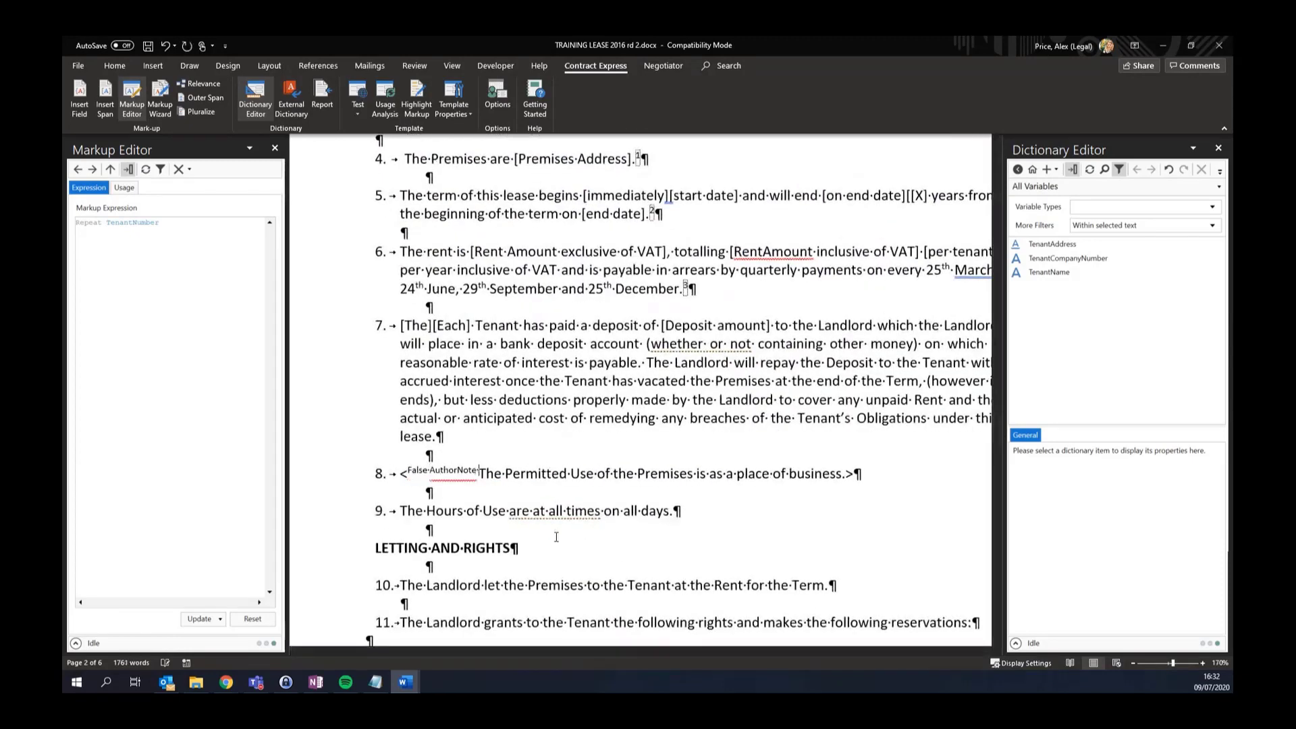
{"action": "type", "text": " for removal on "}
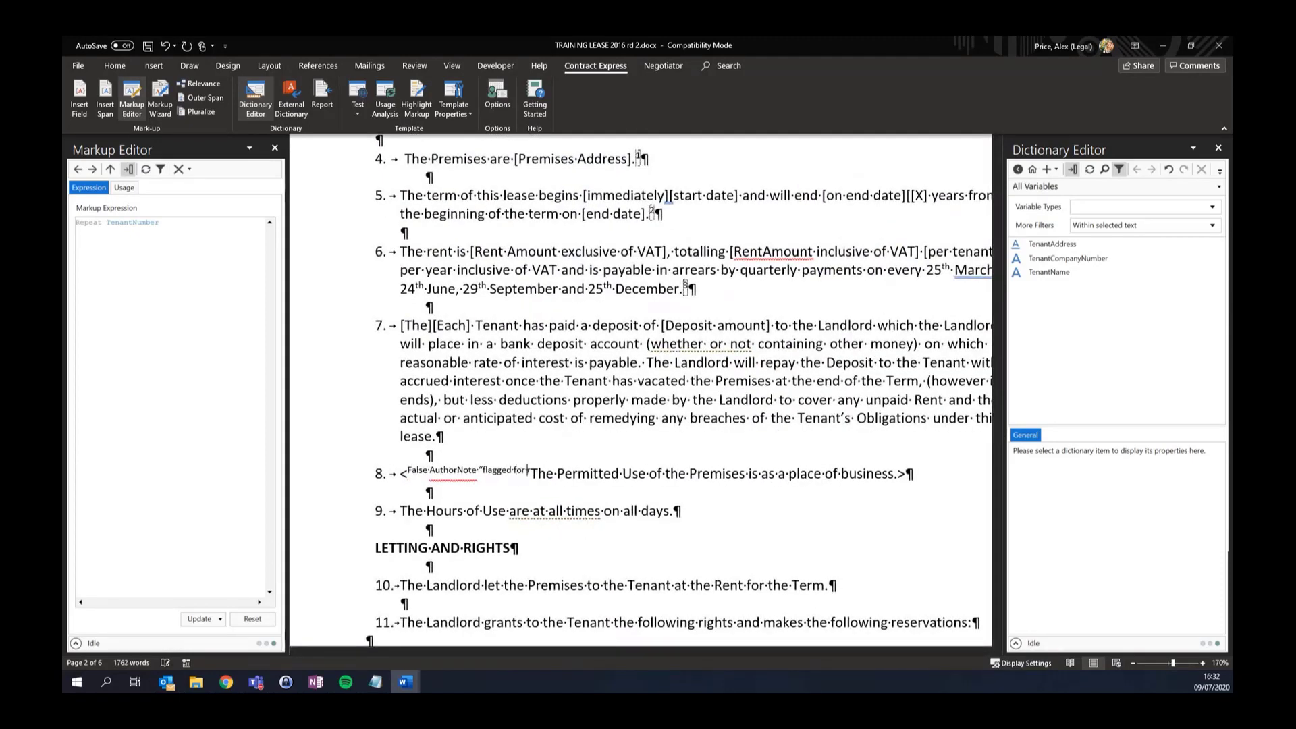
{"action": "type", "text": "9th July 2020 by"}
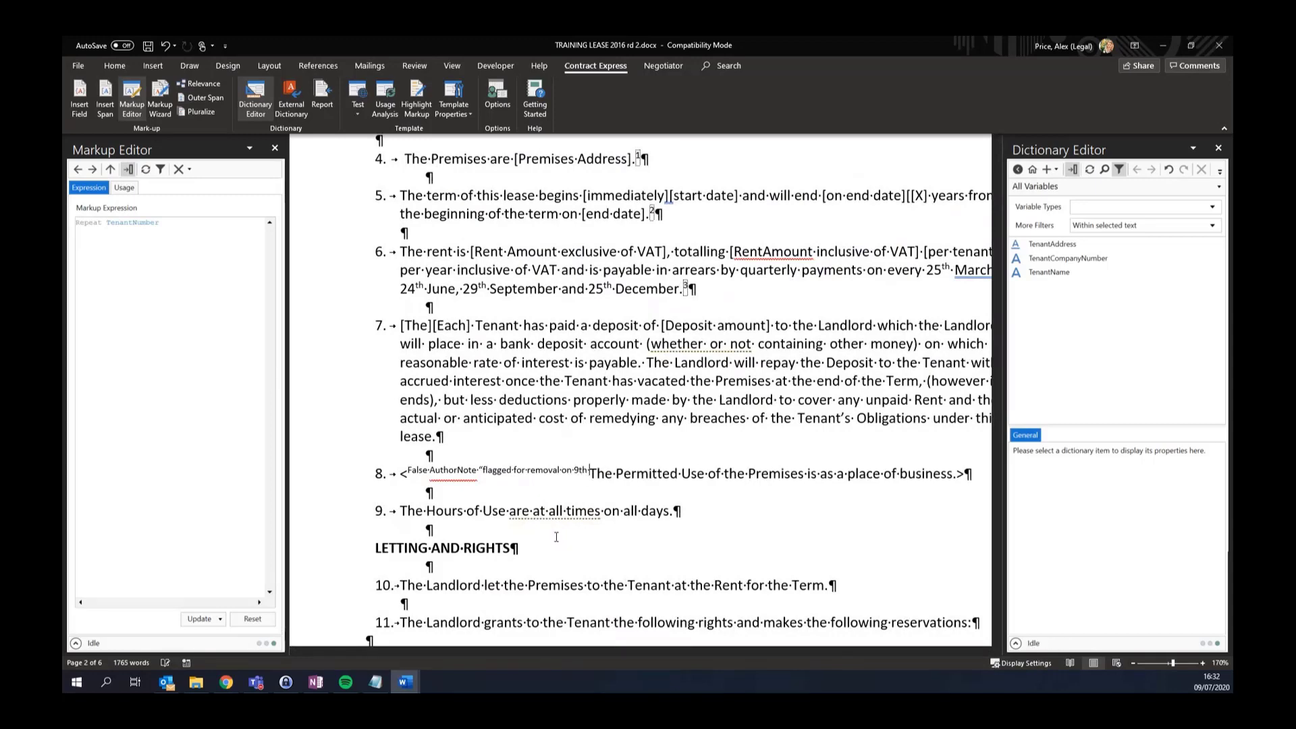
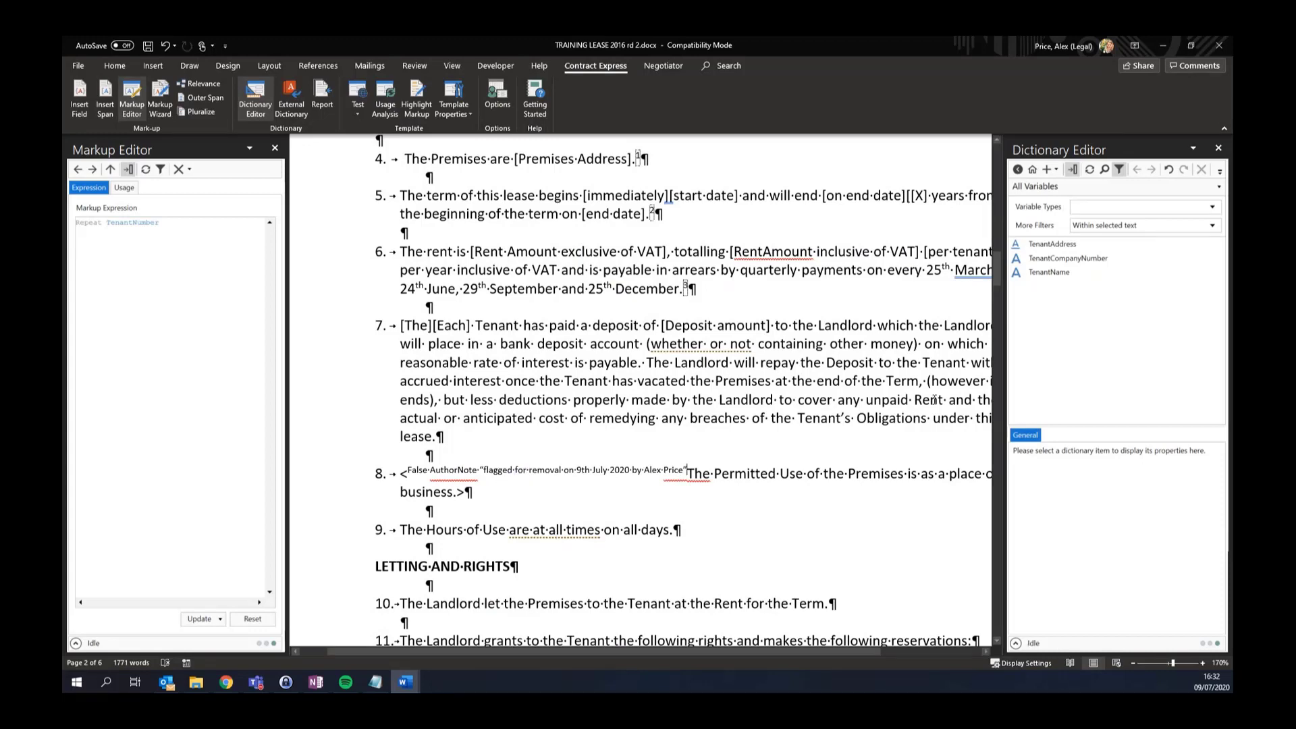
{"action": "left_click", "coordinate": [1055, 245]}
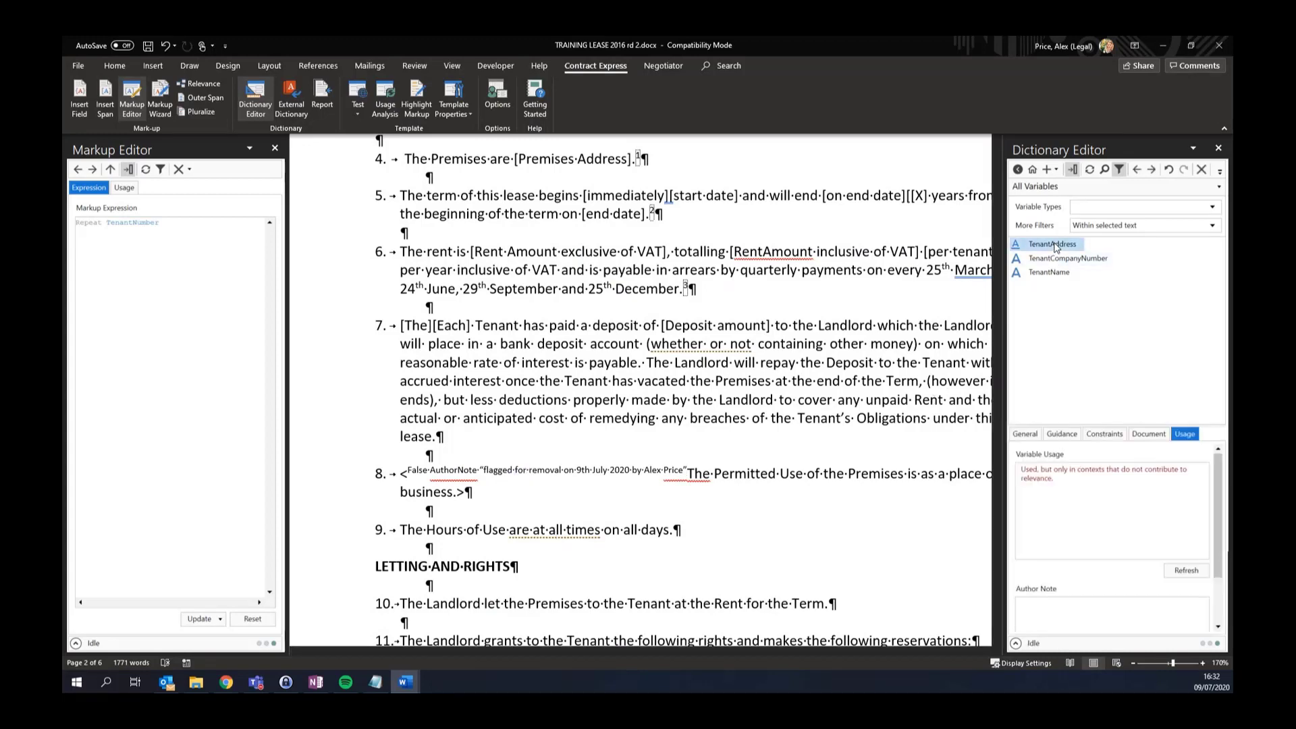
{"action": "left_click", "coordinate": [1090, 612]}
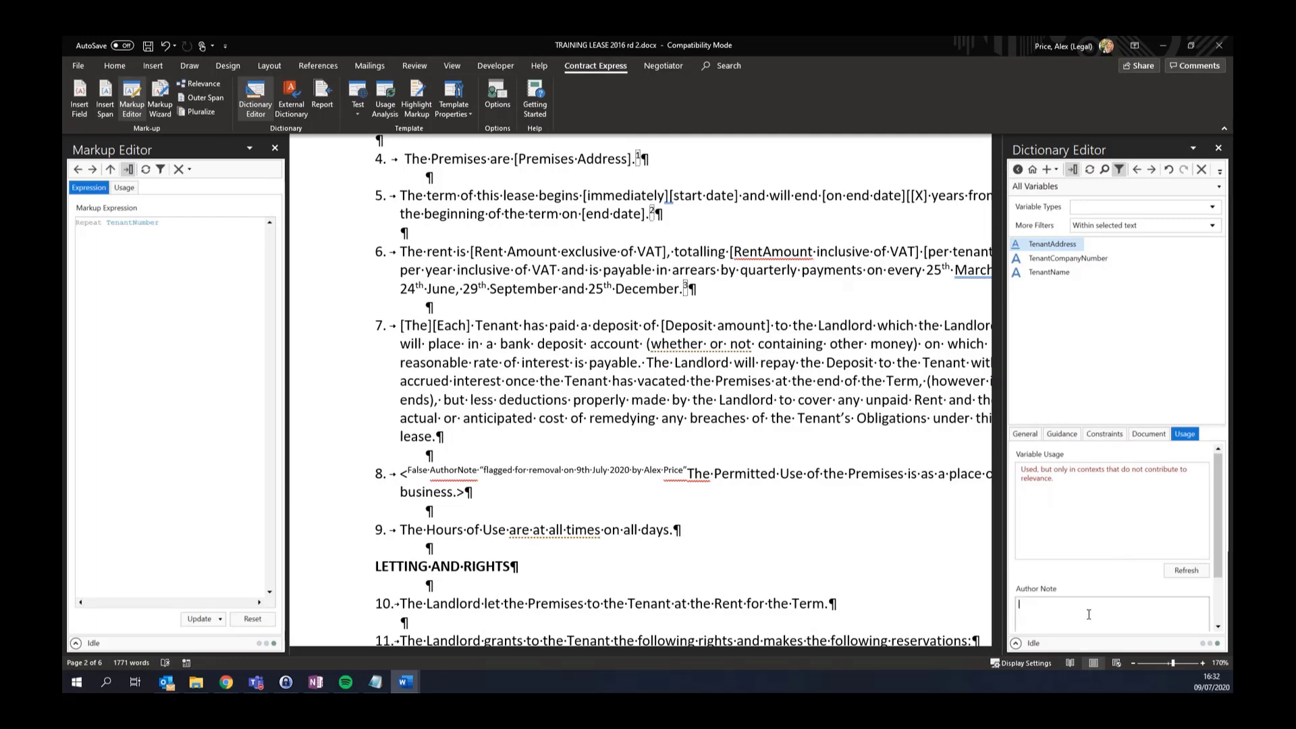
{"action": "left_click_drag", "start_coordinate": [1221, 565], "coordinate": [1221, 598]}
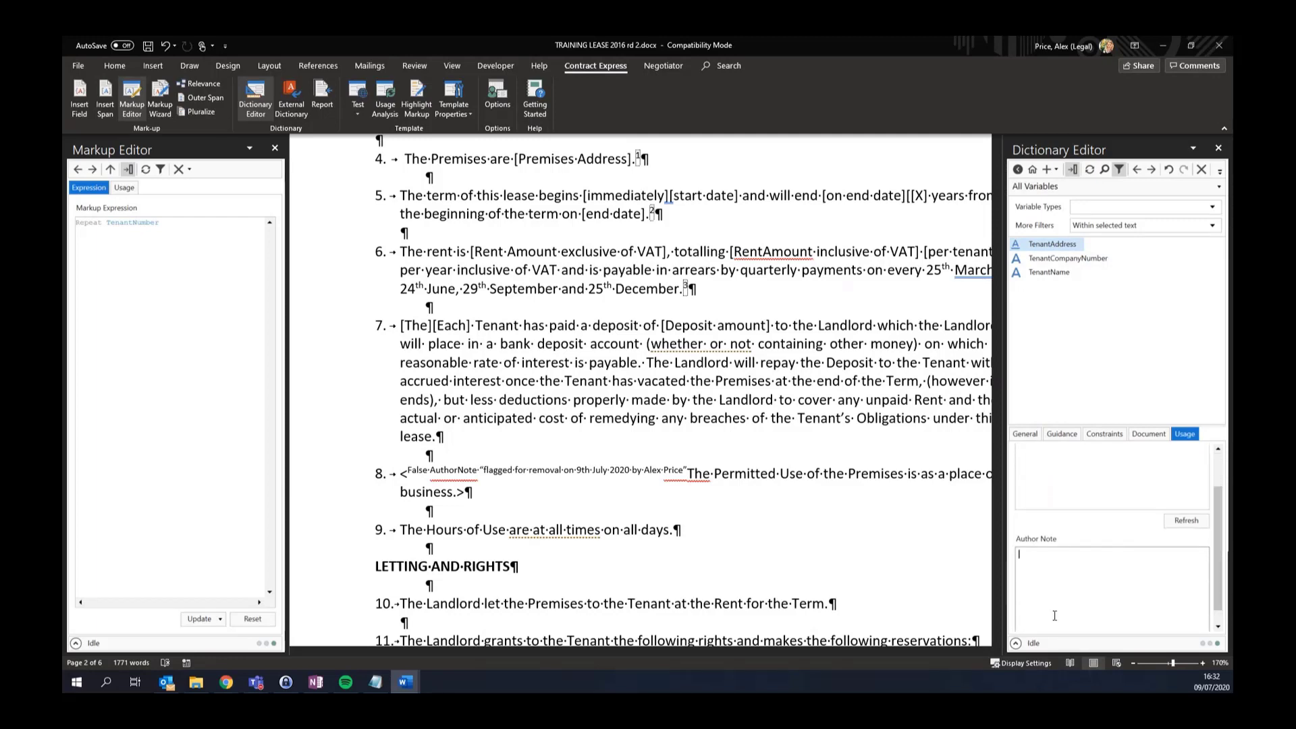
Turn off the dictionary filter and view TenantS's computation definition
{"action": "left_click", "coordinate": [1080, 187]}
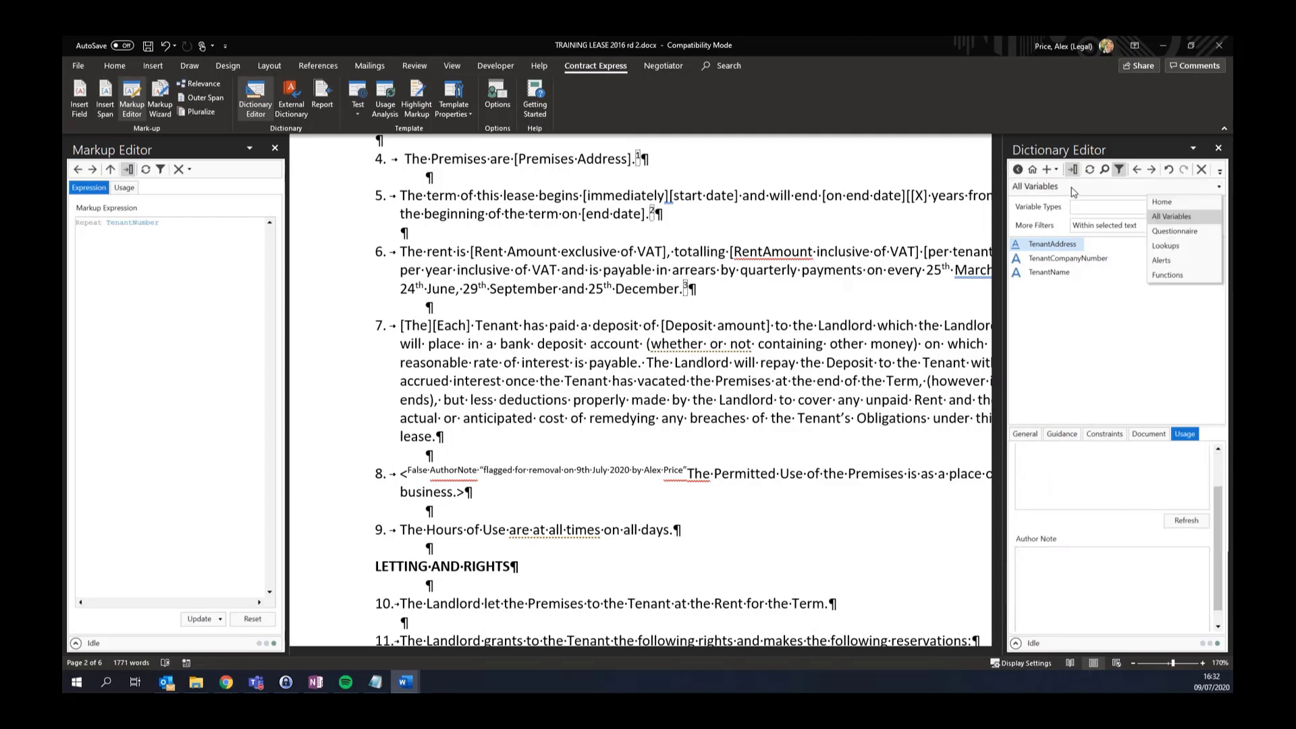
{"action": "left_click", "coordinate": [1119, 169]}
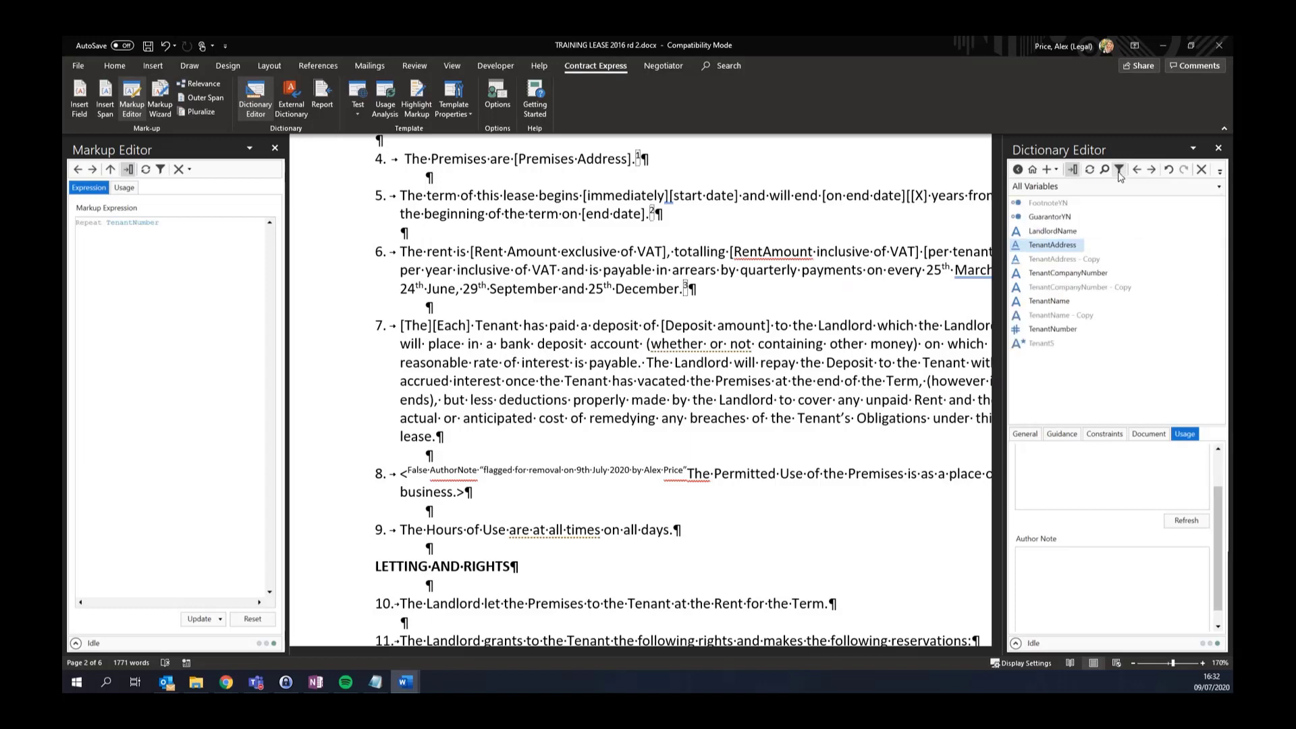
{"action": "left_click", "coordinate": [1041, 342]}
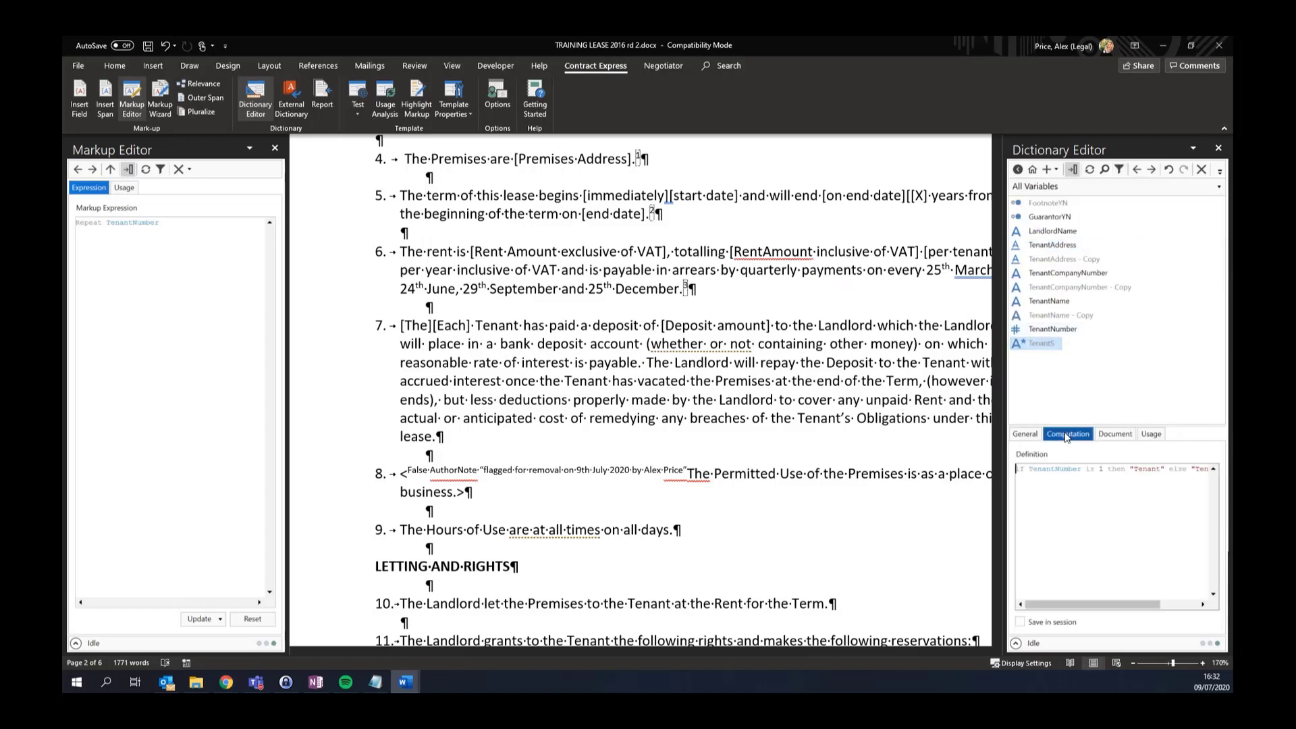
Append the comment '-- this will be used throughout the document' to TenantS's definition in the Dictionary Editor
{"action": "left_click_drag", "start_coordinate": [1005, 437], "coordinate": [745, 436]}
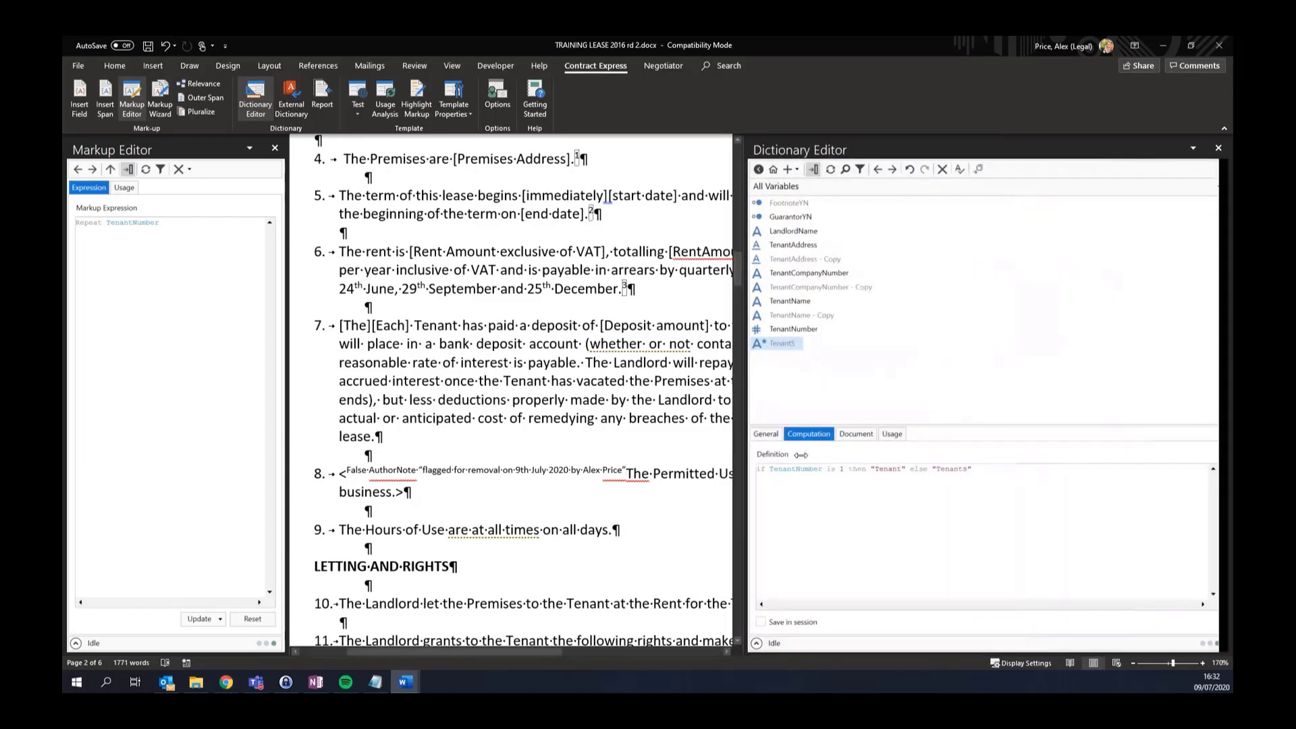
{"action": "left_click", "coordinate": [1019, 490]}
{"action": "type", "text": "-- "}
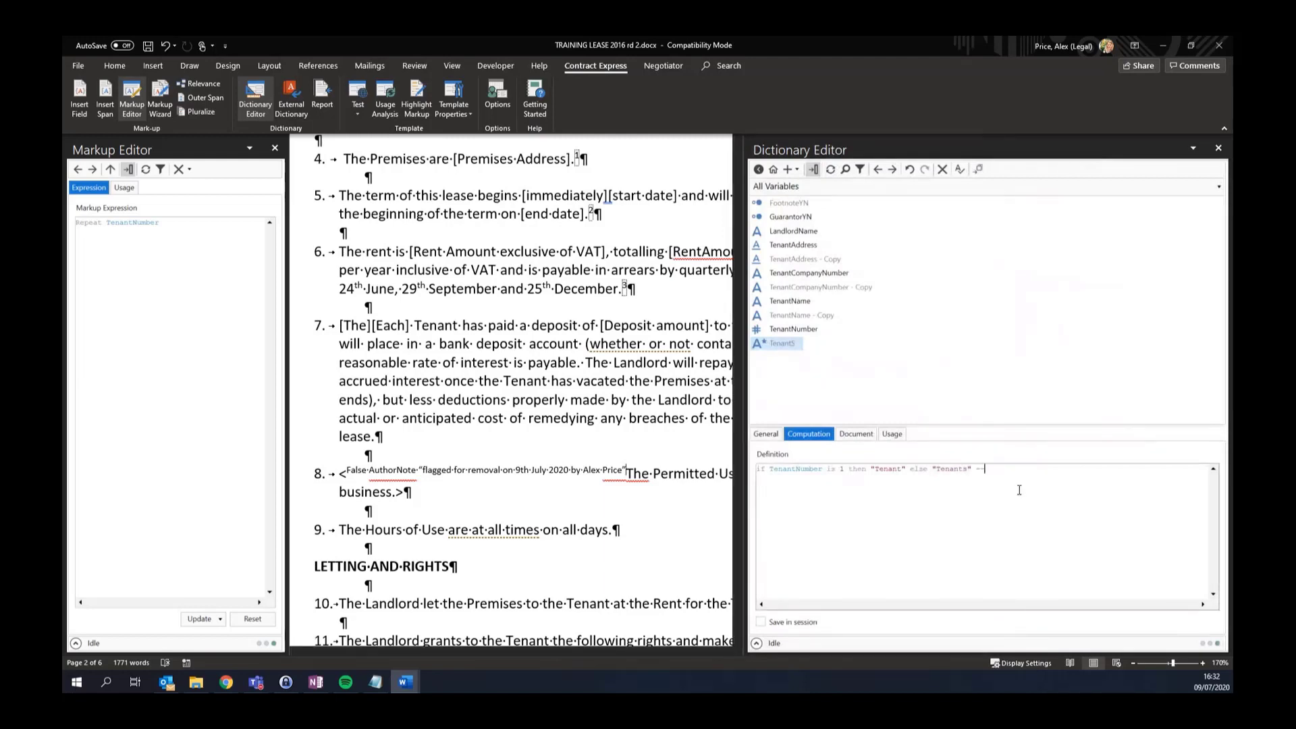
{"action": "type", "text": "this will be used throughout the document"}
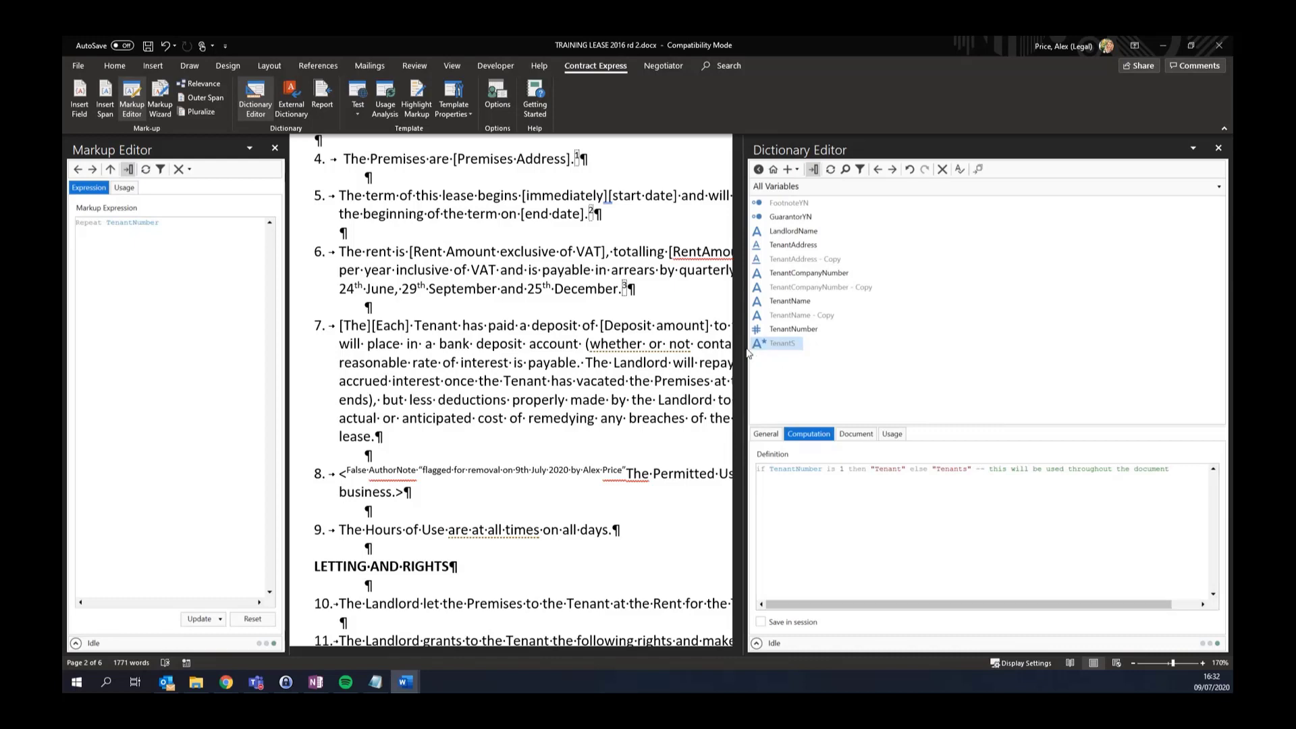
{"action": "left_click_drag", "start_coordinate": [740, 348], "coordinate": [897, 351]}
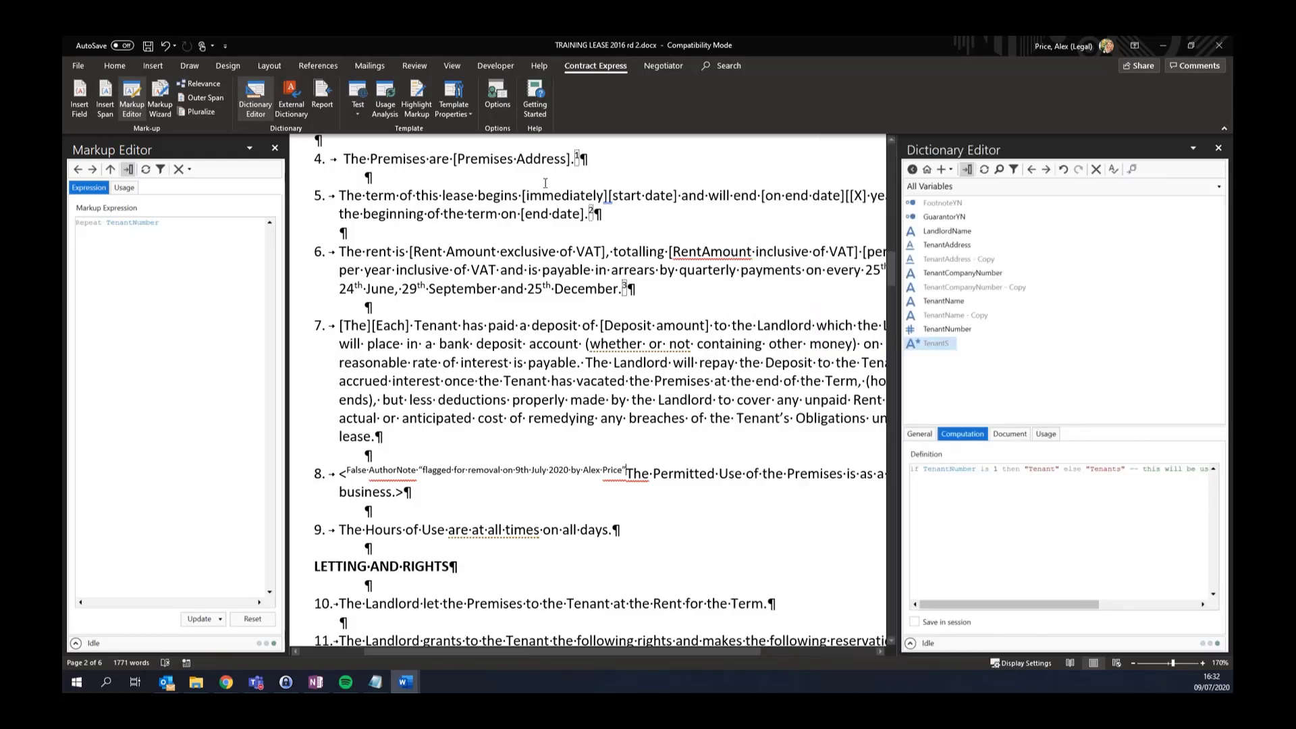
Enter 0.1 as the Version in Template Properties and confirm
{"action": "left_click", "coordinate": [460, 87]}
{"action": "left_click", "coordinate": [603, 260]}
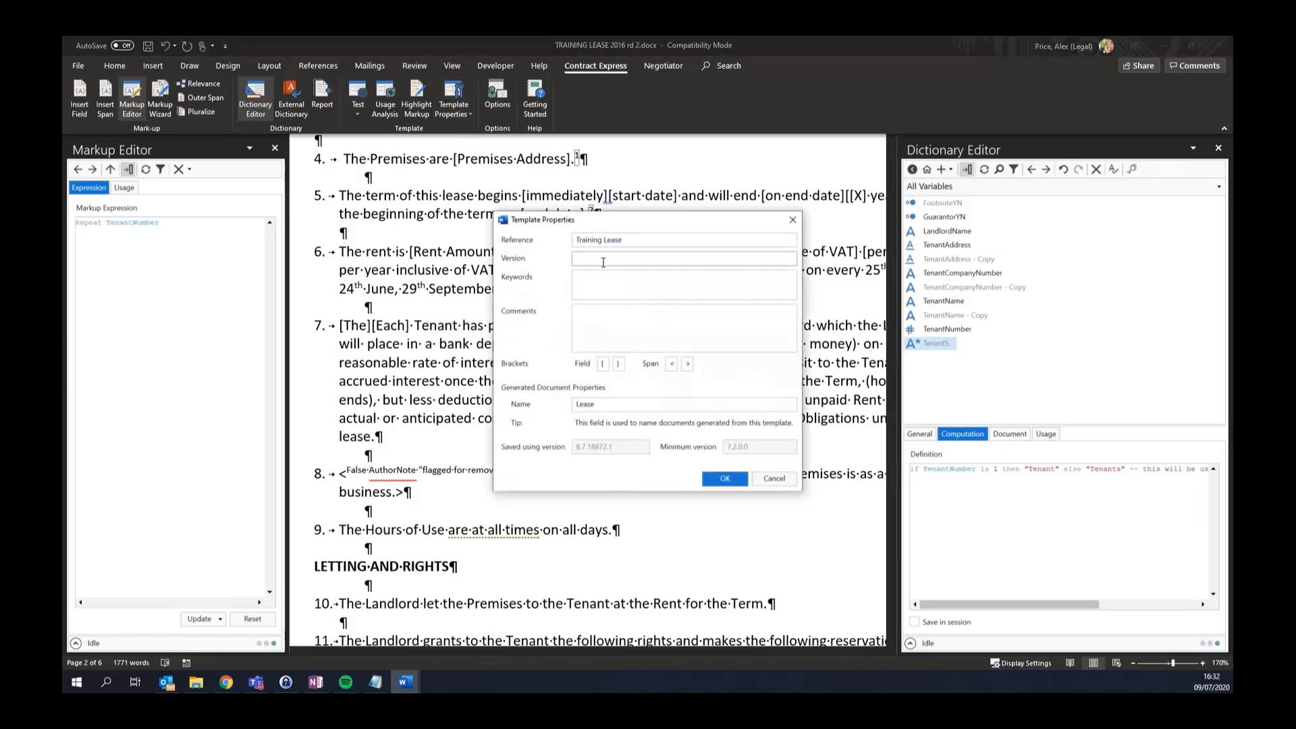
{"action": "type", "text": "0.1"}
{"action": "left_click", "coordinate": [721, 479]}
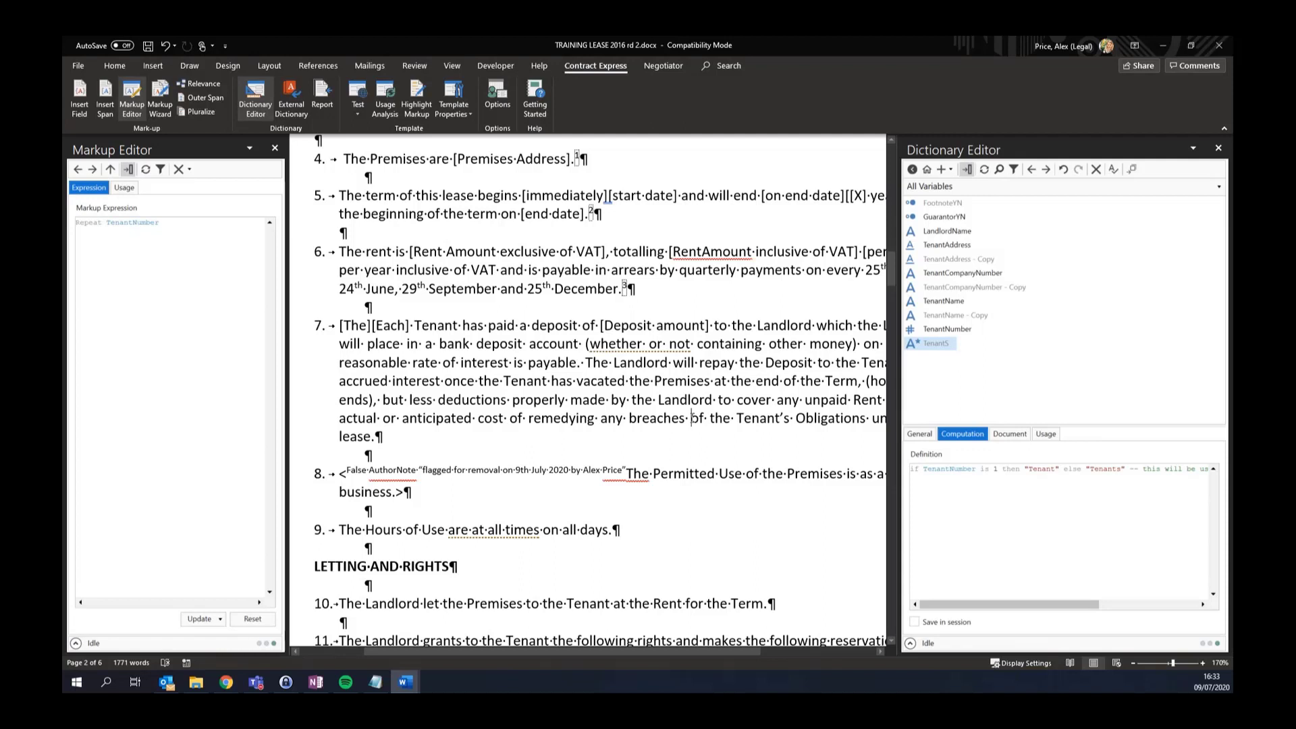
{"action": "left_click", "coordinate": [692, 418]}
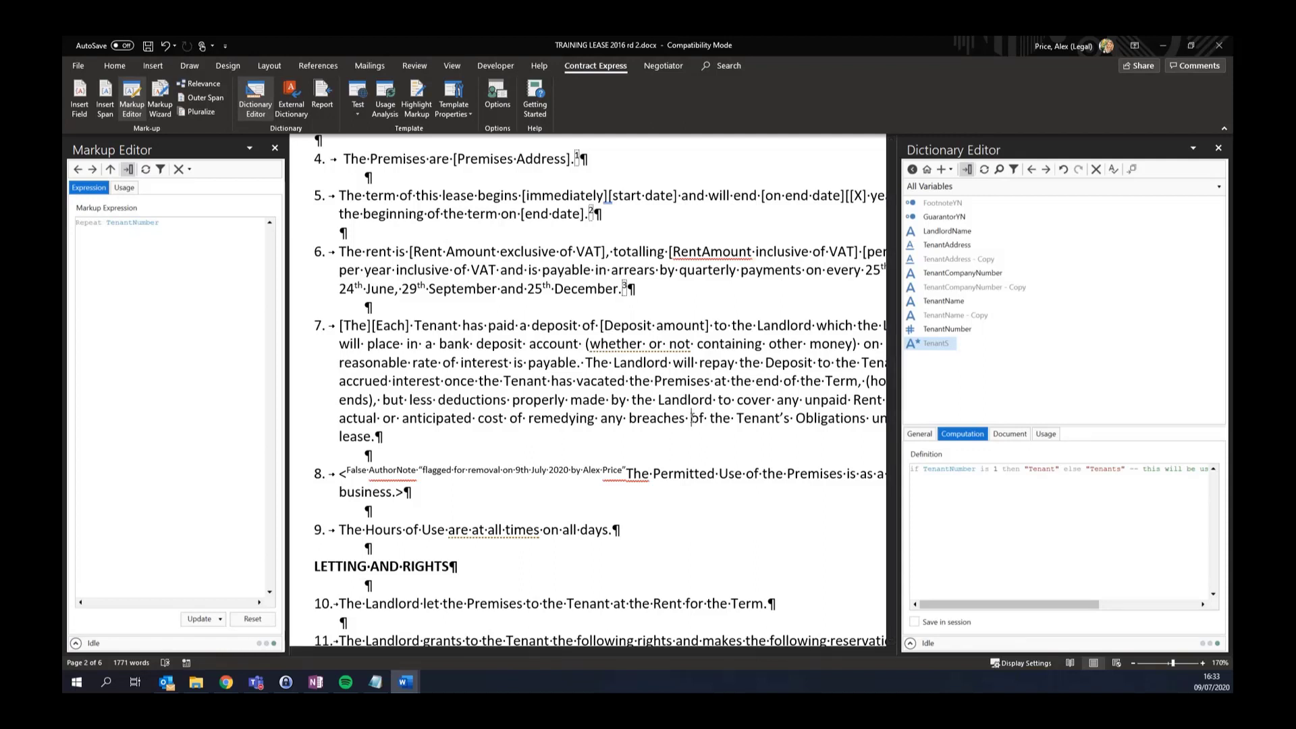